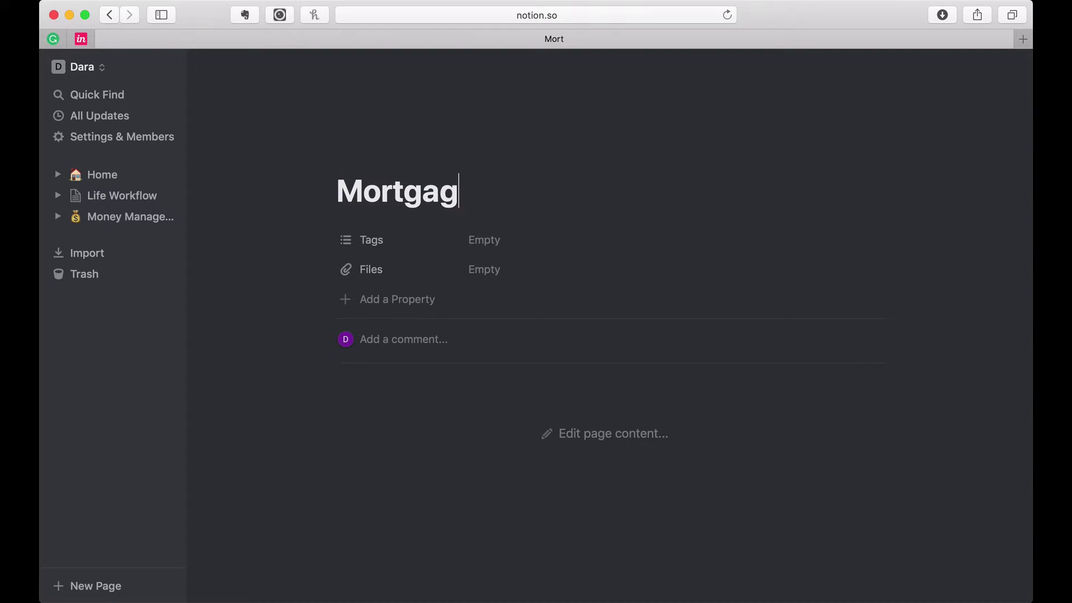
Step: Rename the Mortgage page's Tags property to Day Due and change its type to Number
left_click(387, 246)
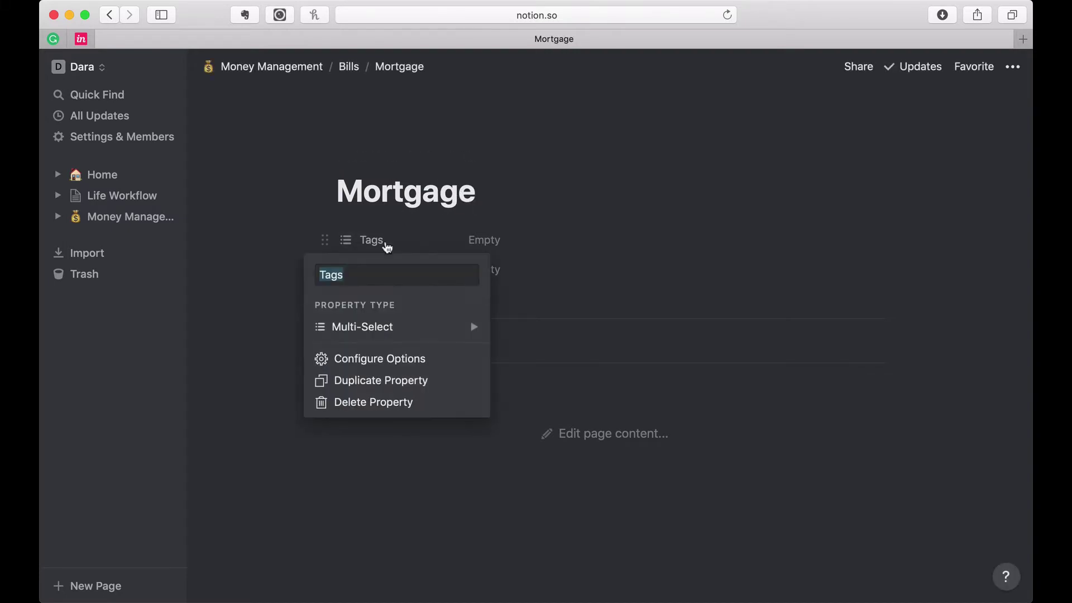
type("Due")
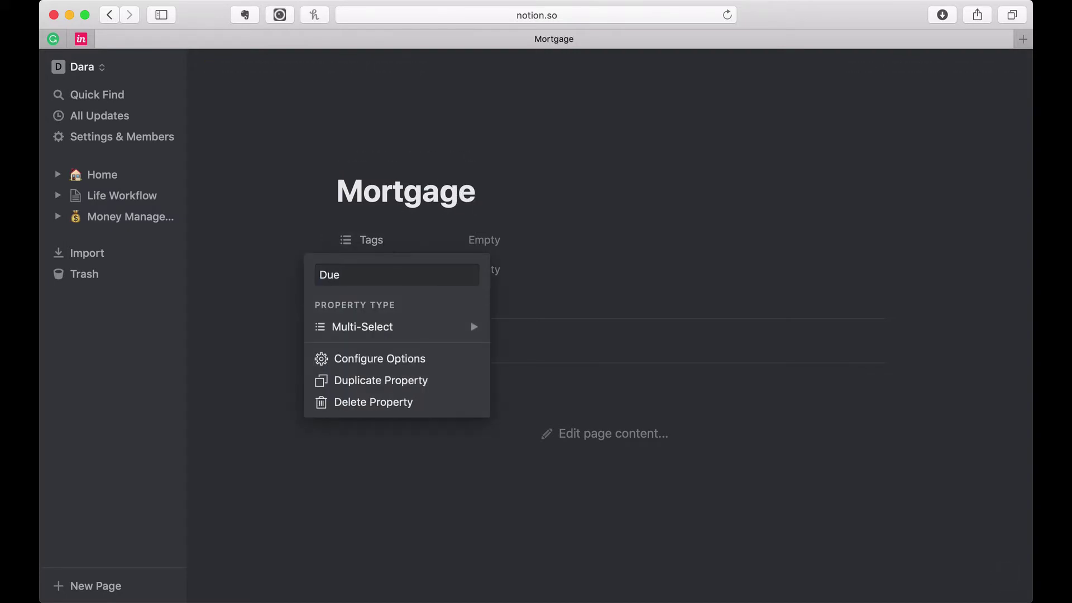
key("BackSpace")
key("BackSpace")
type("ay Due")
mouse_move(407, 334)
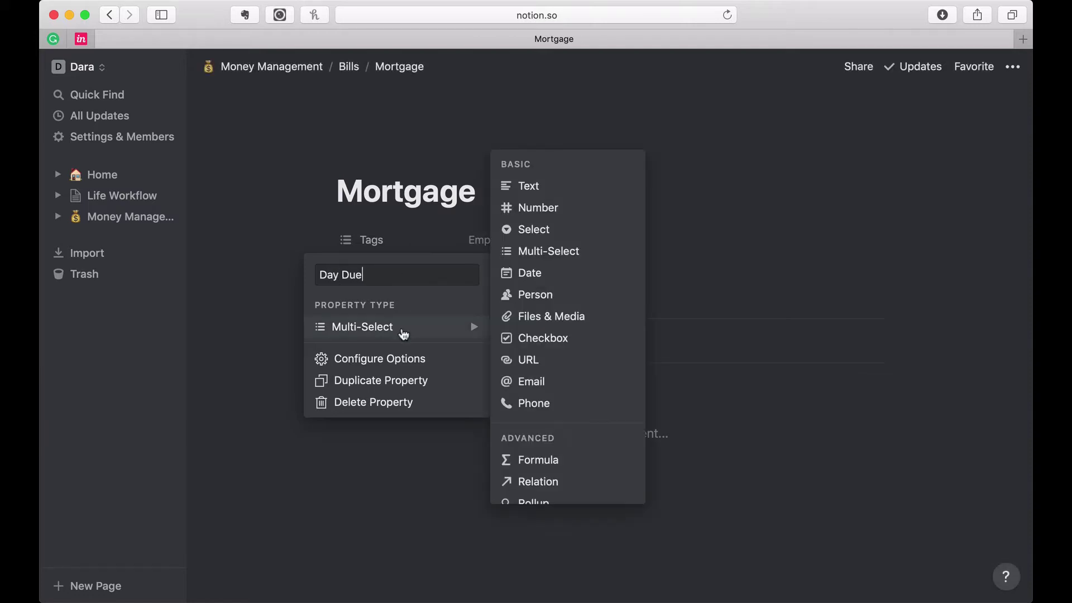
left_click(536, 211)
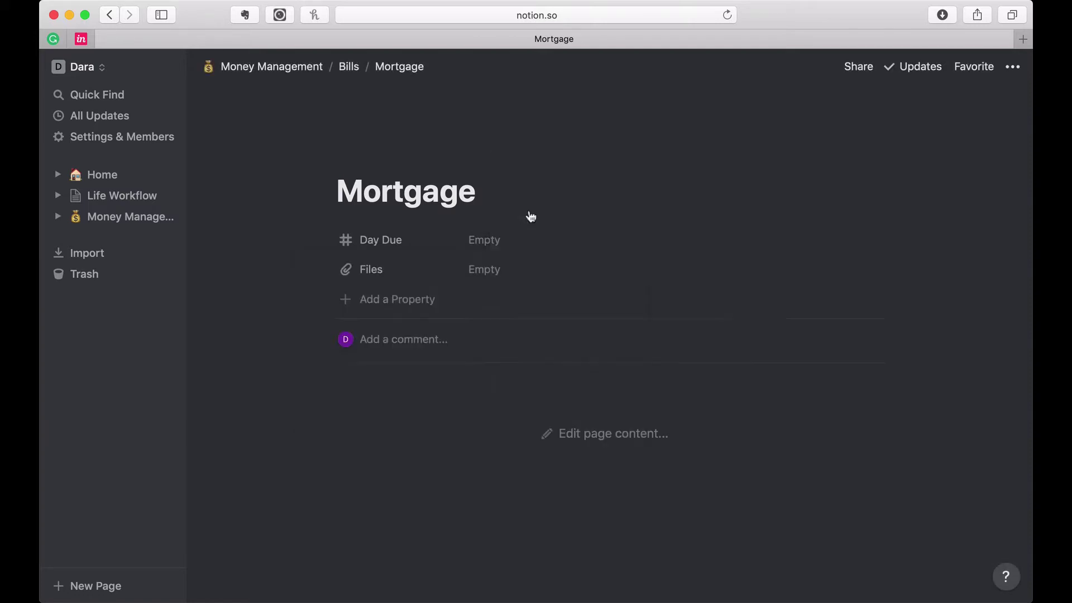
Step: Set the Mortgage page's Day Due value to 1
left_click(483, 248)
type("1")
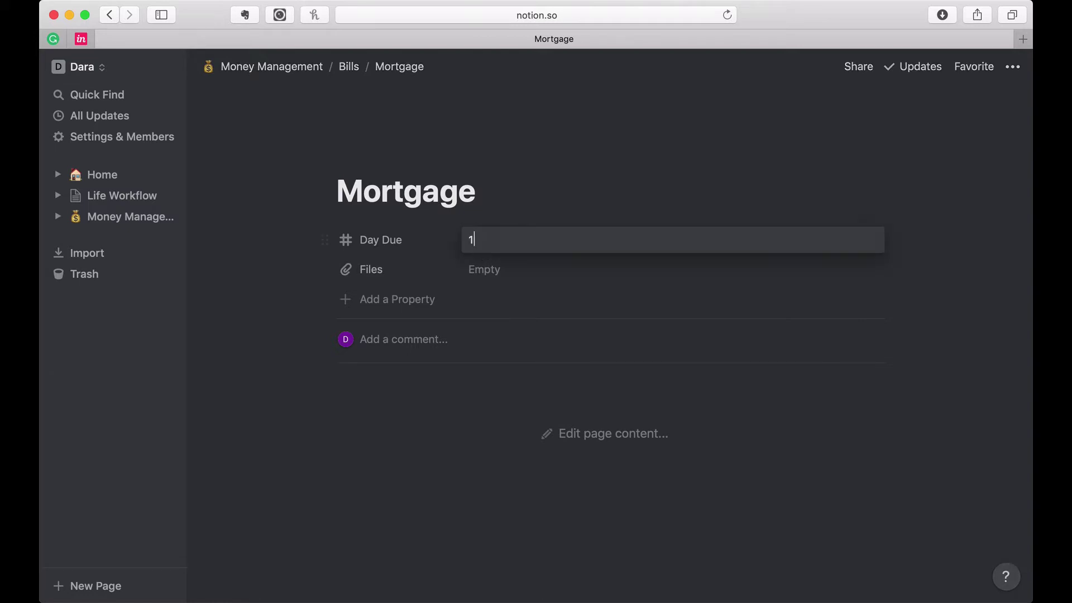
key("Return")
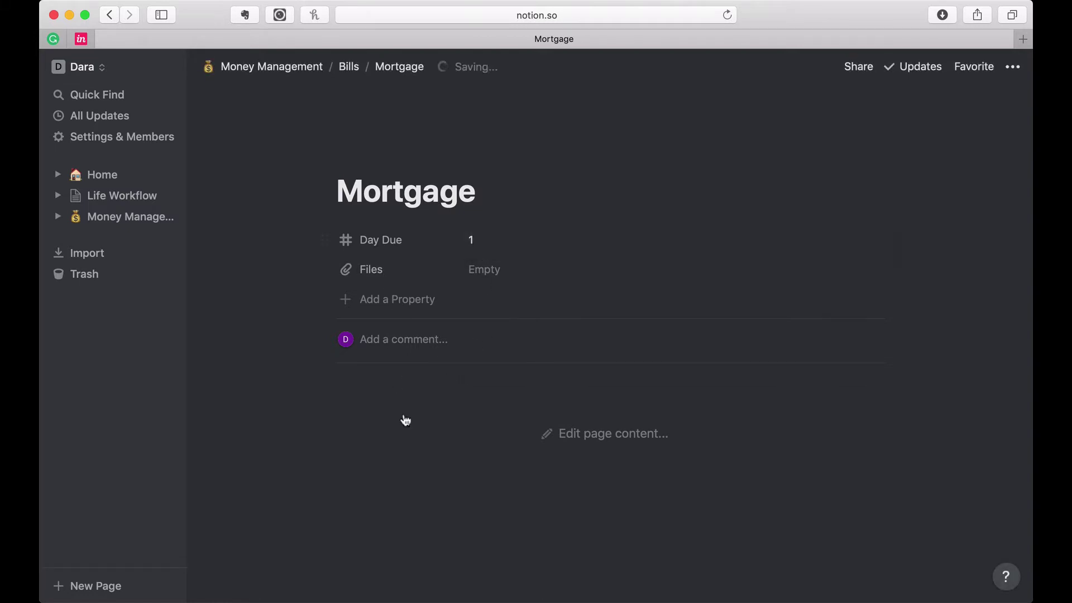
Step: Add a bulleted list to the Mortgage page body with the items Day Due, Balance, Amount Due and Type
left_click(403, 421)
type("Day Due Balance Amount Due Type")
Step: Rename the Files property to Balance and change its type to Number
left_click(384, 268)
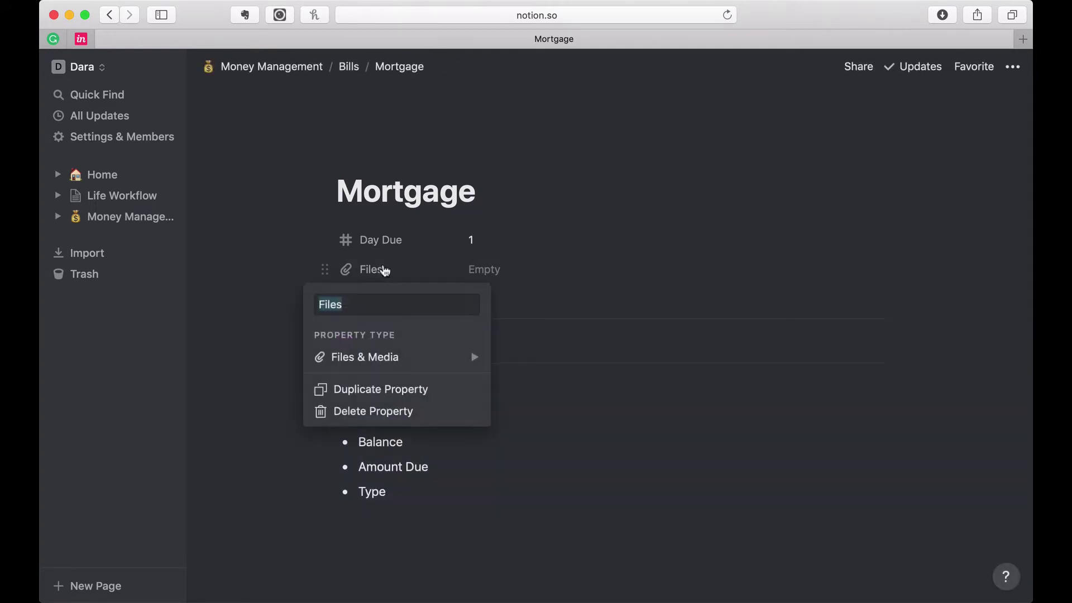
type("Balance")
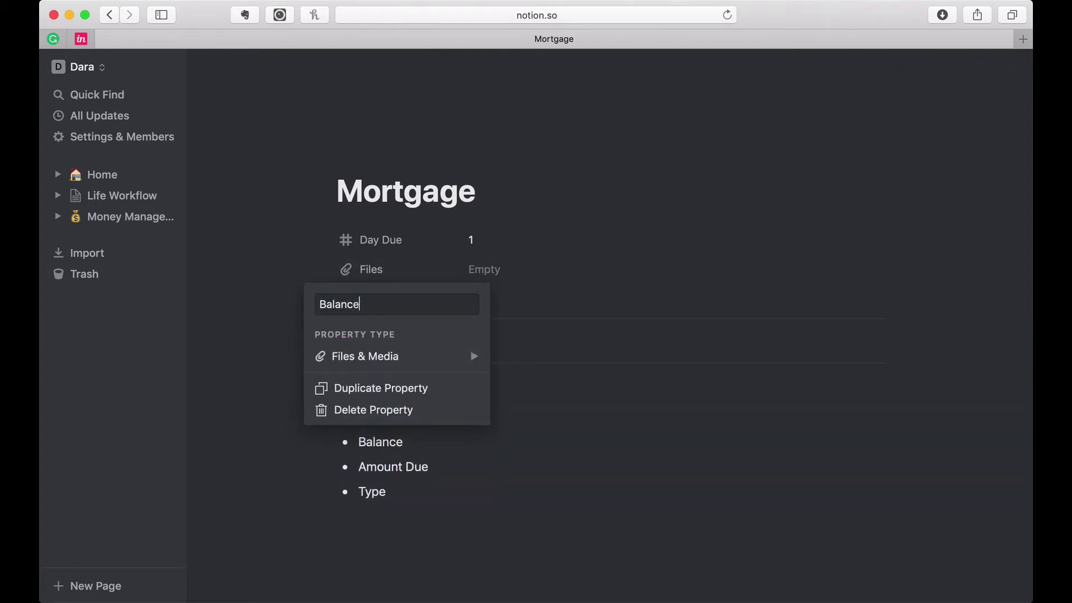
mouse_move(397, 367)
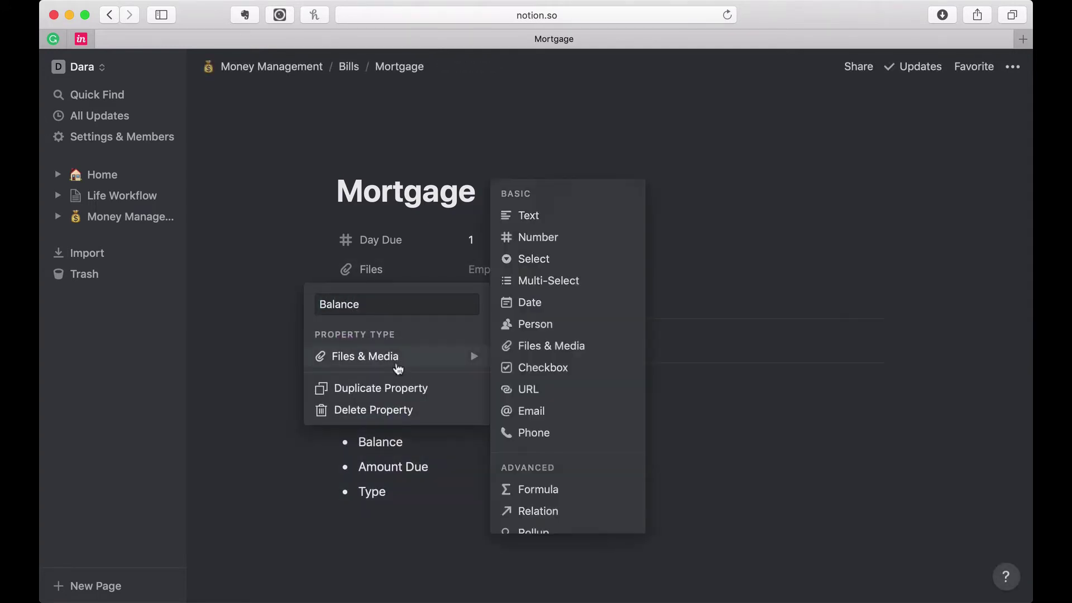
left_click(534, 244)
Step: Enter 234971 as the mortgage's Balance and format that property as Dollar
left_click(510, 264)
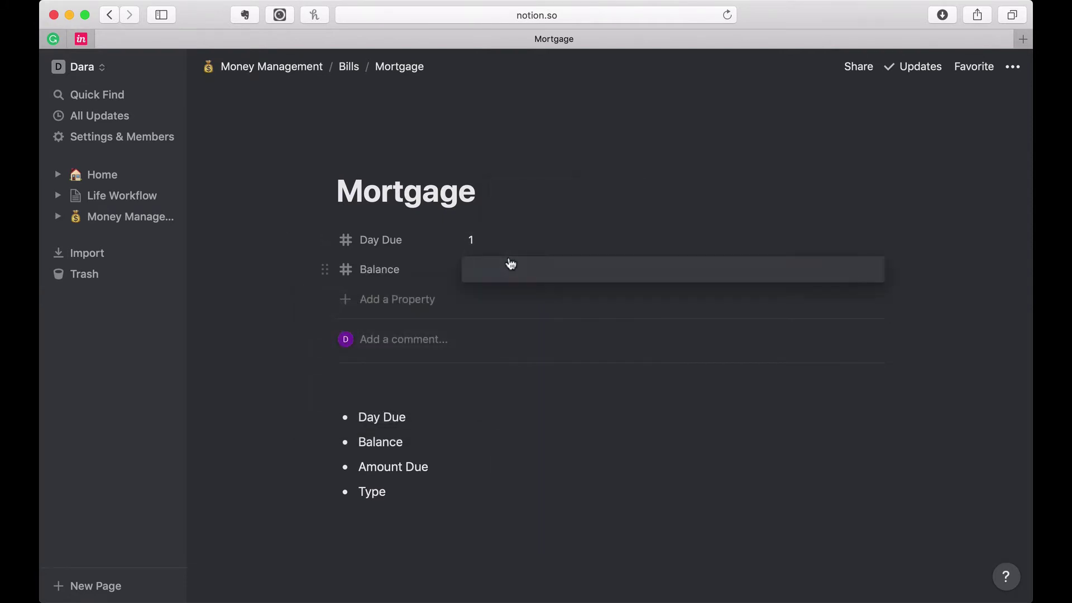
type("2349")
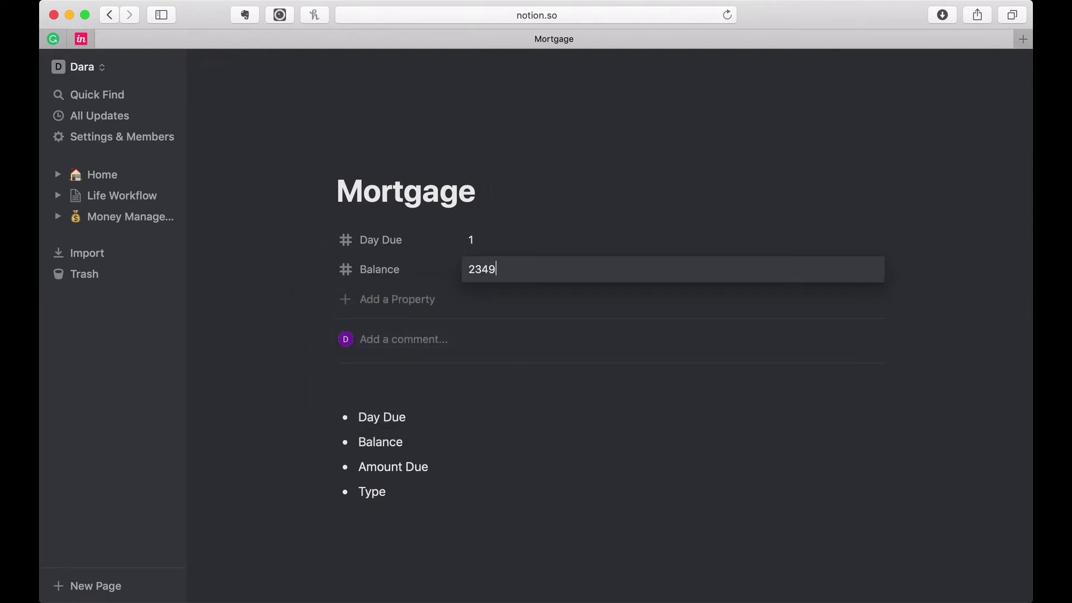
type("71")
left_click(651, 335)
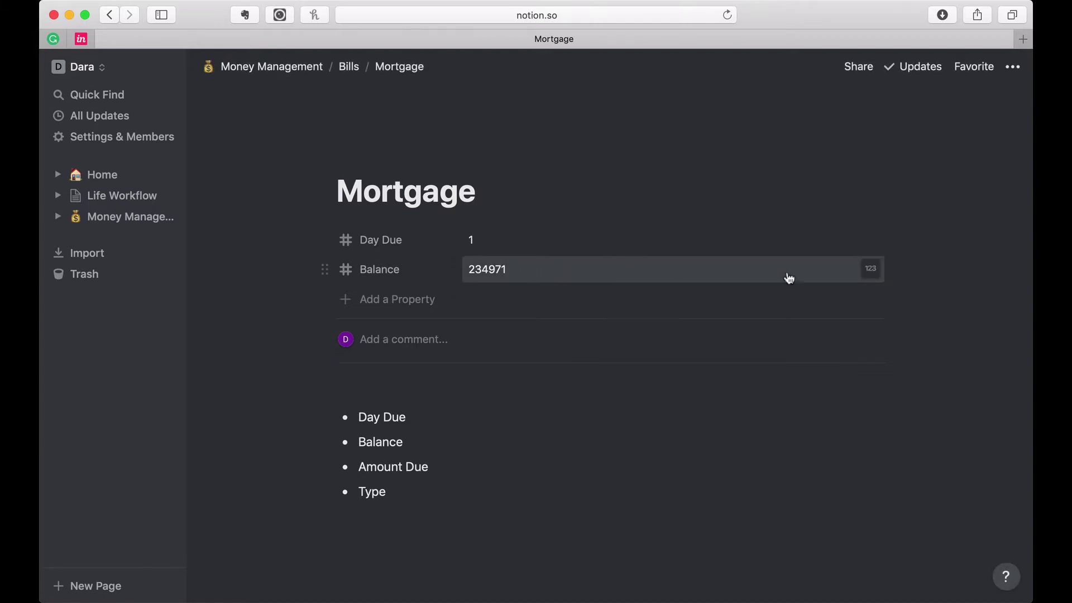
left_click(871, 273)
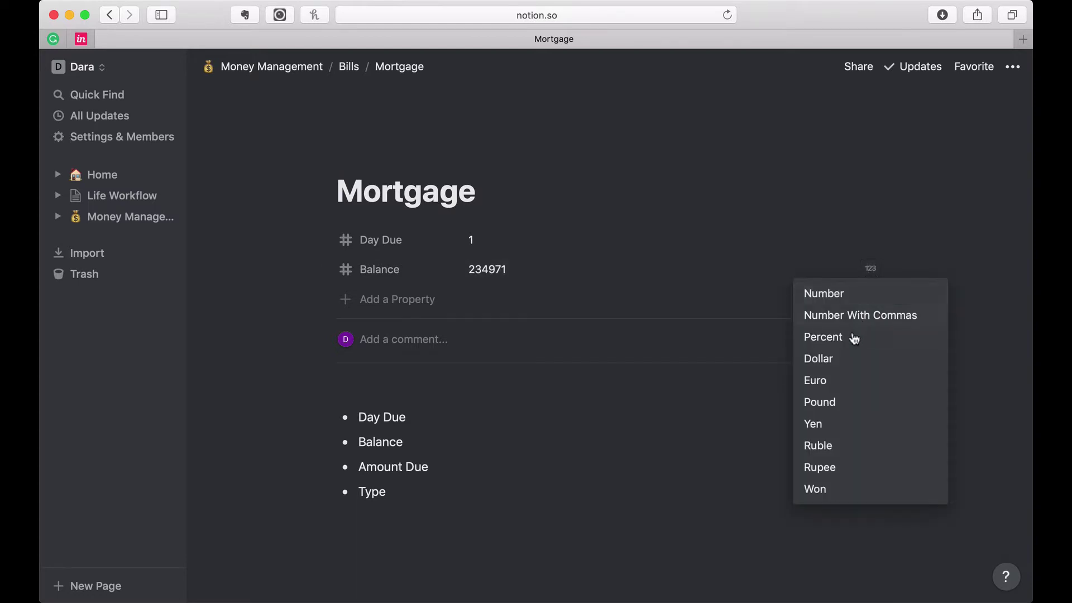
left_click(845, 361)
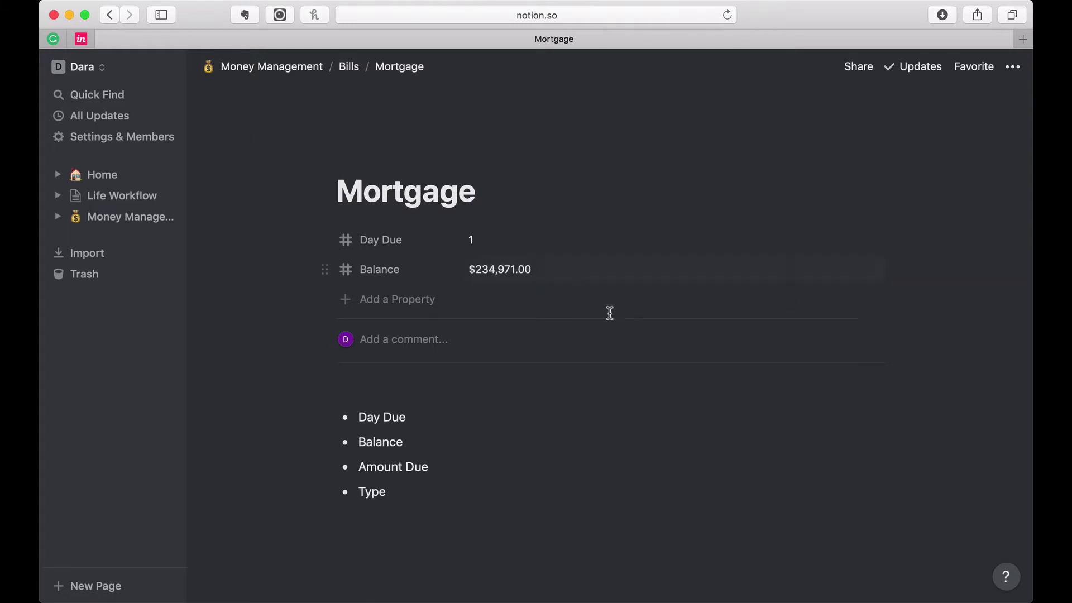
Step: Add a Number property named Amount Due to the Mortgage page
left_click(394, 299)
type("Ammou")
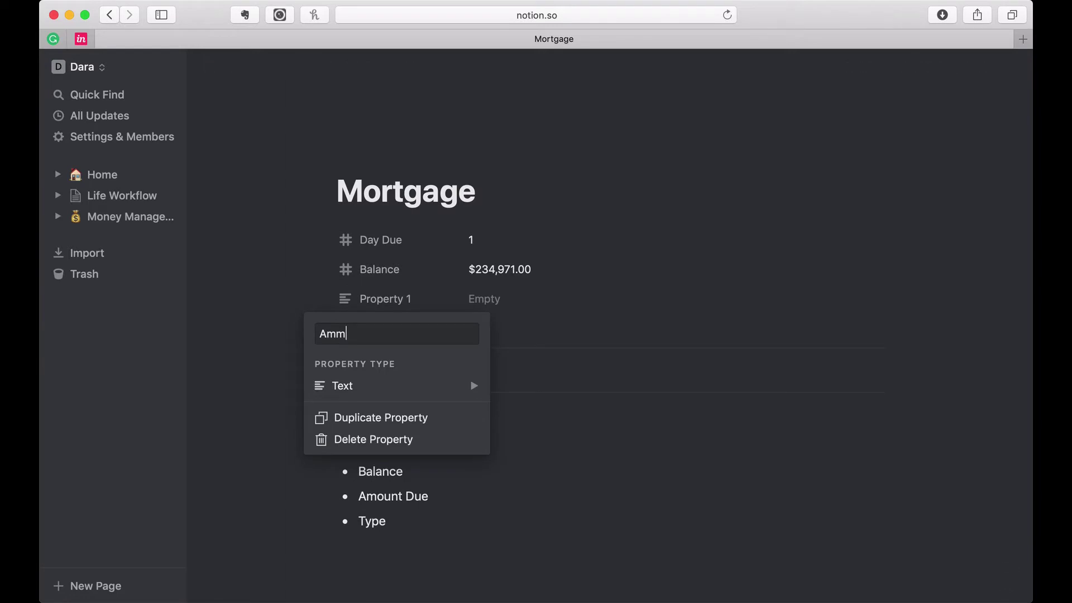
key("BackSpace")
key("BackSpace")
key("BackSpace")
type("ount Due")
left_click(402, 391)
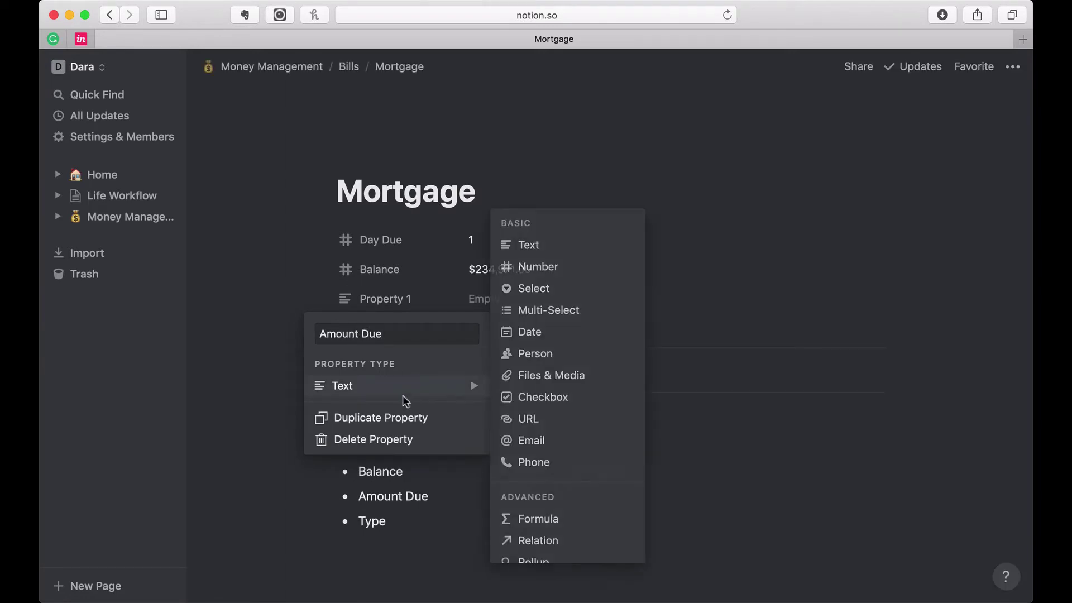
left_click(537, 267)
Step: Enter 2300 as the mortgage's Amount Due and format that property as Dollar
left_click(507, 301)
type("2300")
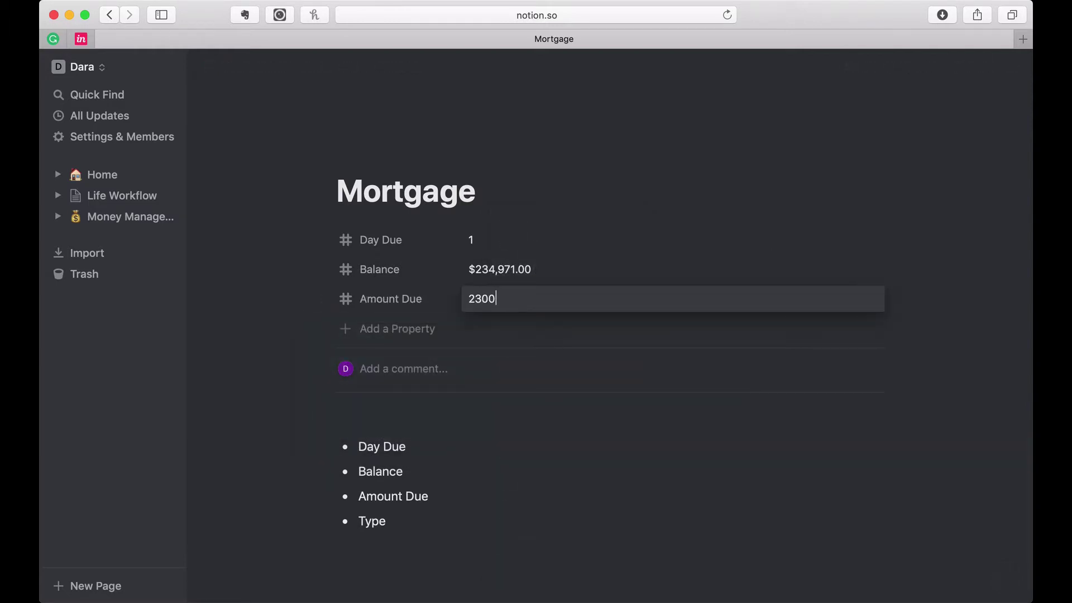
key("Return")
left_click(870, 297)
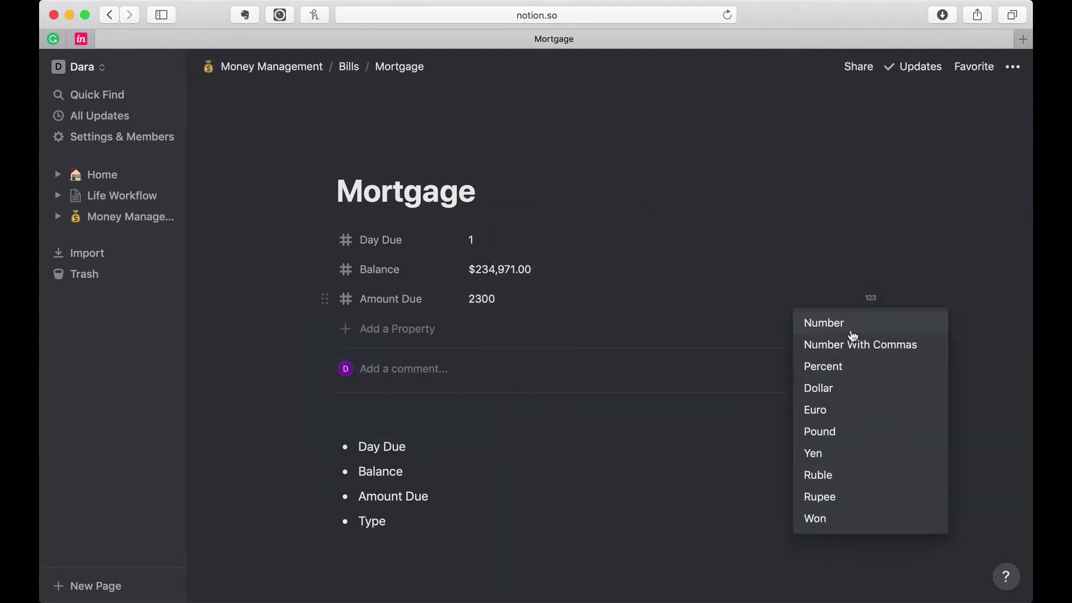
left_click(822, 388)
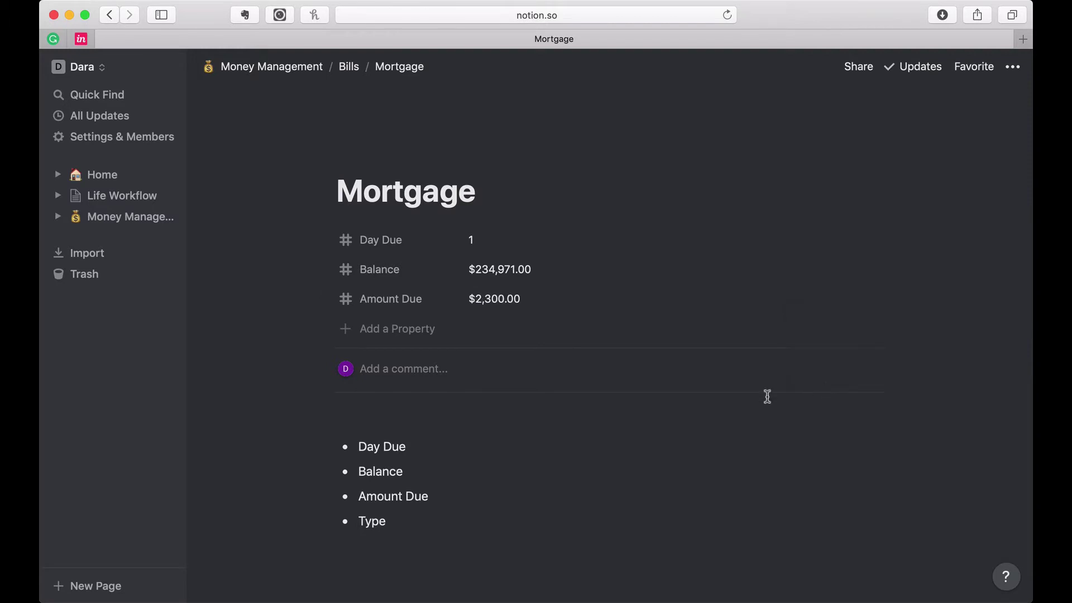
Step: Add a Select property named Type and create and assign the option Loan for the mortgage
left_click(395, 329)
type("Type")
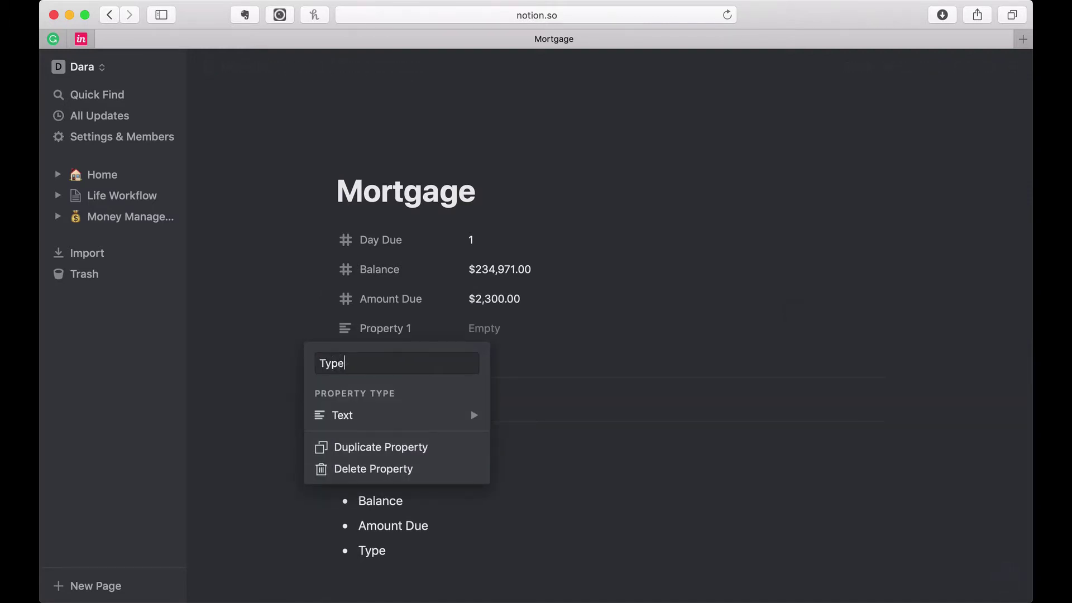
mouse_move(400, 420)
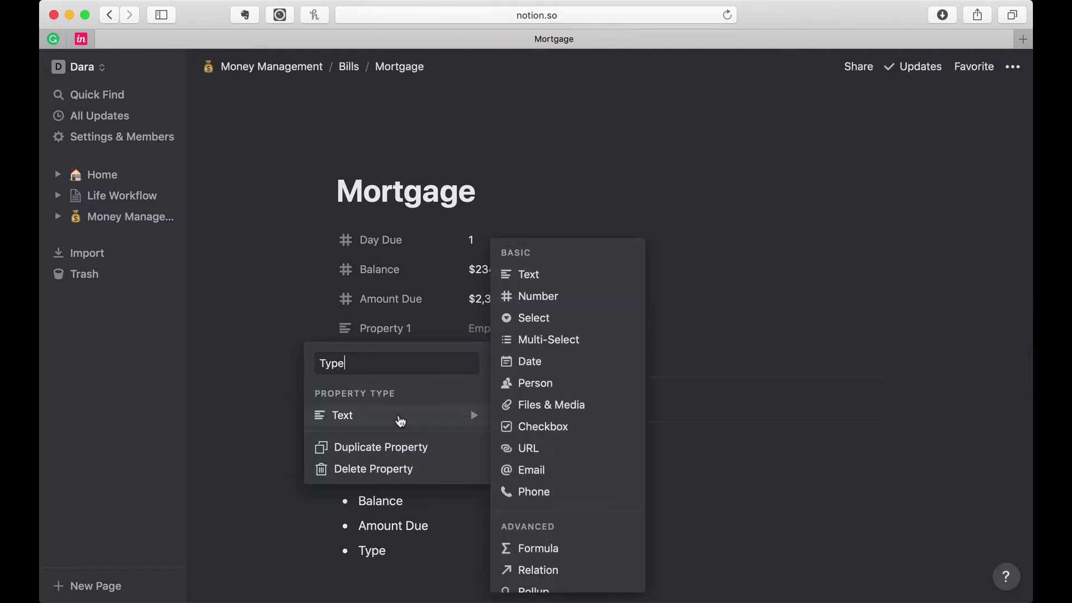
left_click(537, 317)
left_click(526, 335)
type("Loan")
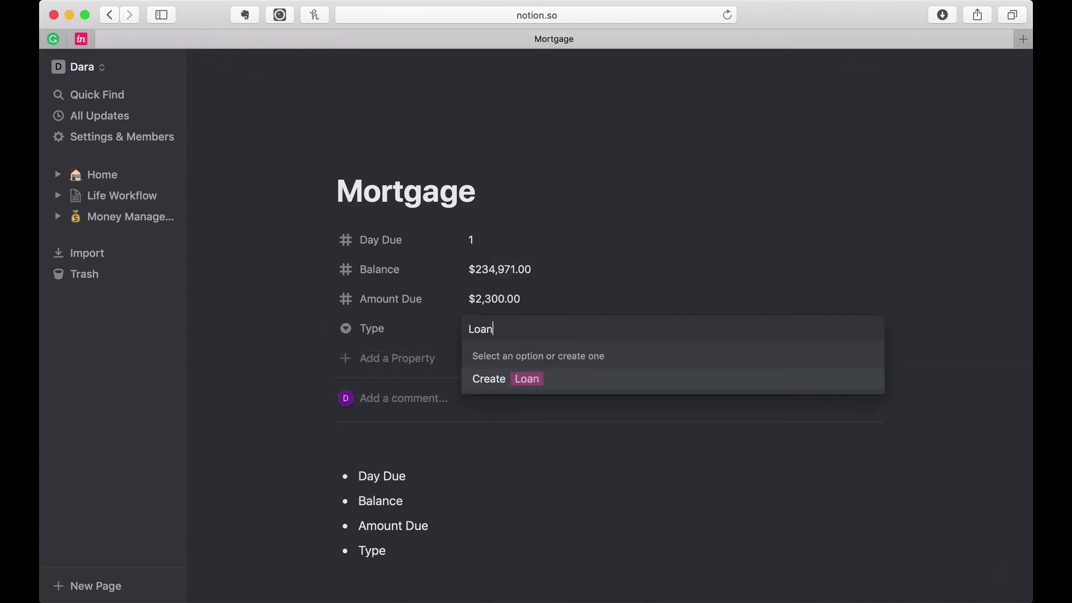
key("Return")
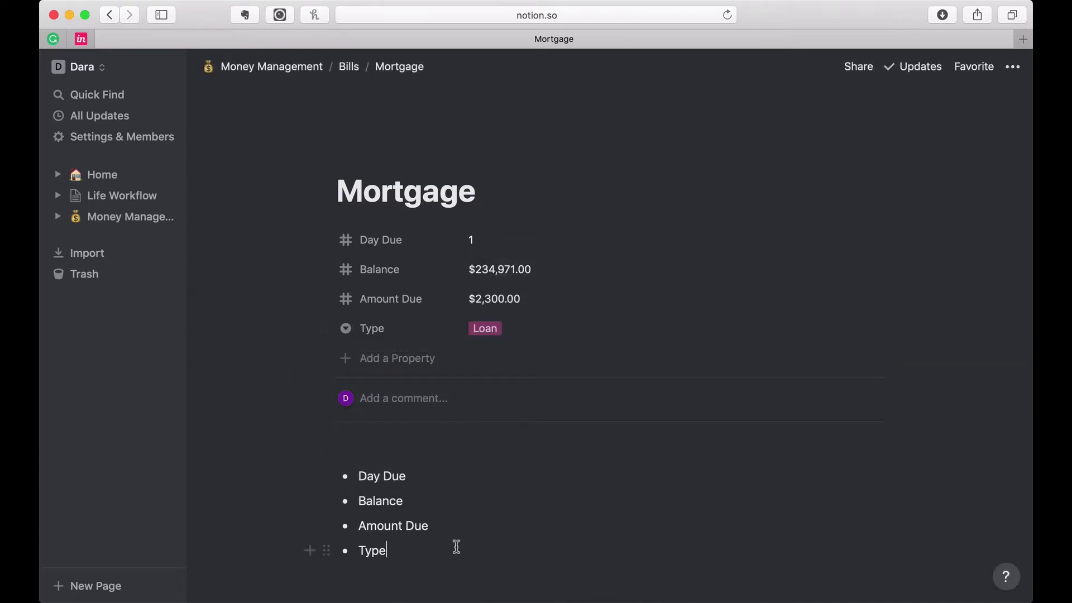
Step: Delete the bulleted list of property names from the Mortgage page body
left_click_drag(454, 547, 404, 434)
key("BackSpace")
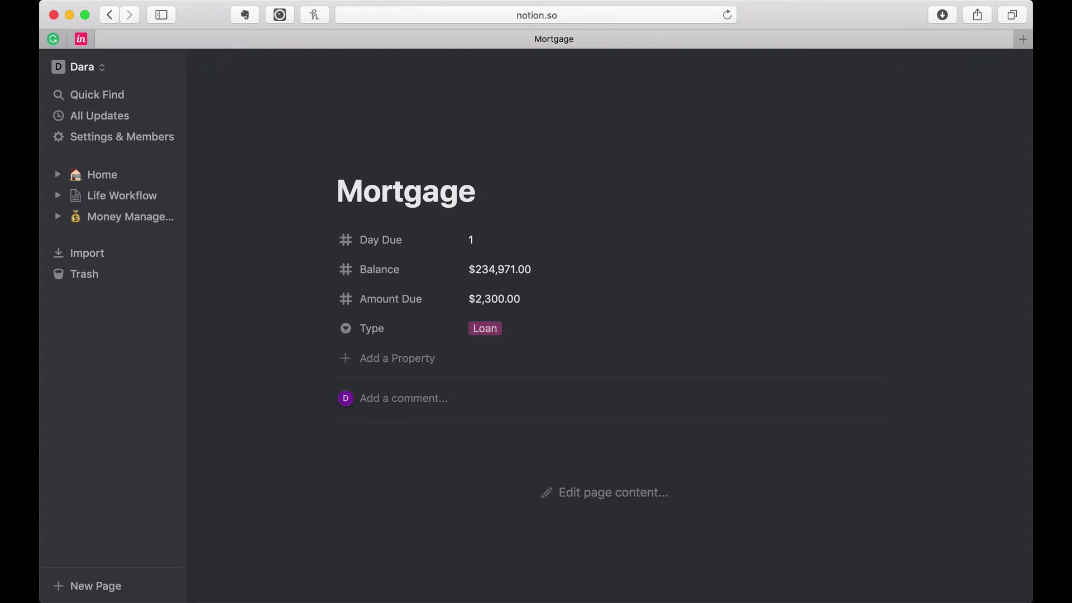
Step: Return to the Money Management page and bring up its Bills table
left_click(351, 67)
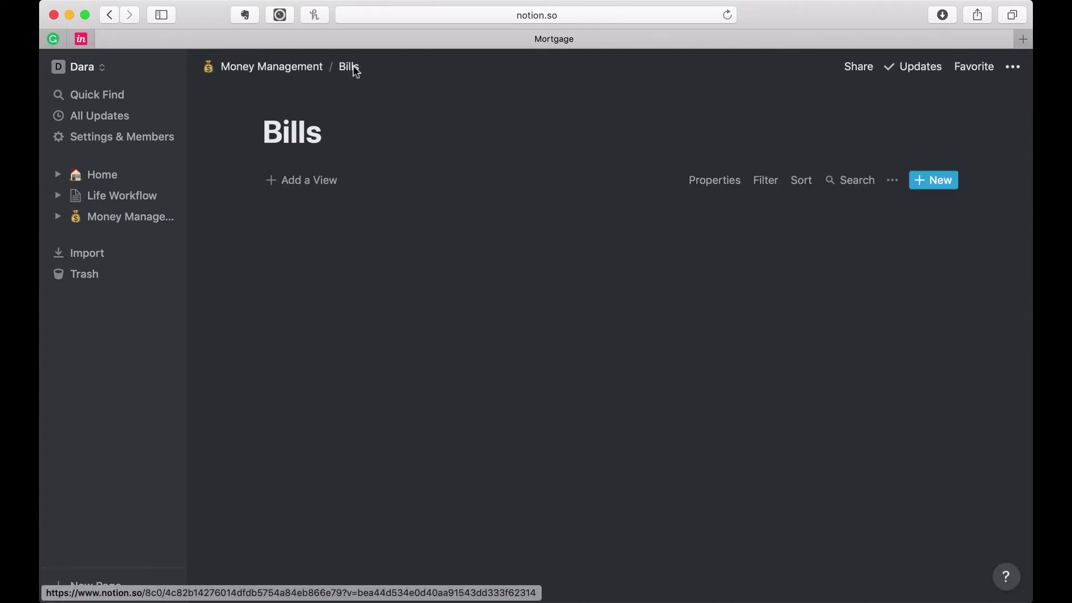
left_click(298, 68)
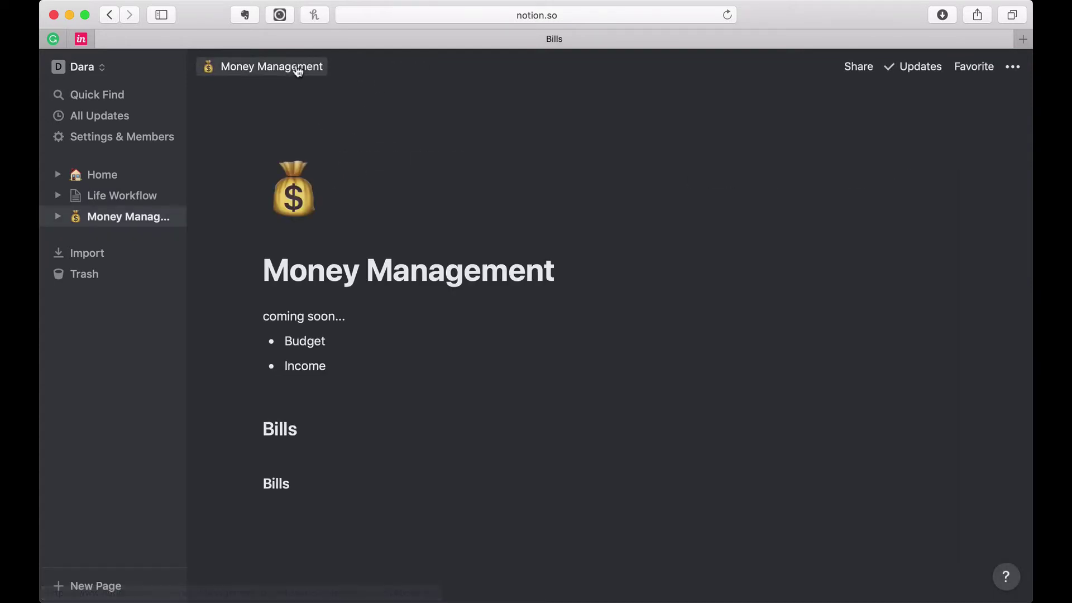
scroll(319, 522, "down", 3)
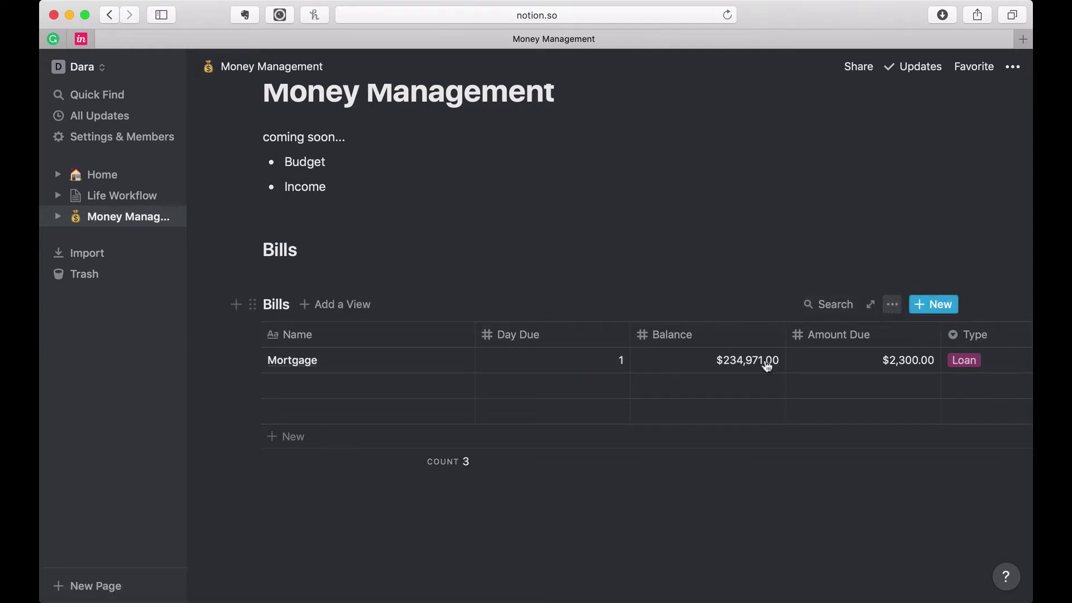
Step: Fill in the first empty row of the Bills table with name Credit 1, Day Due 12 and Balance 4500
left_click(290, 385)
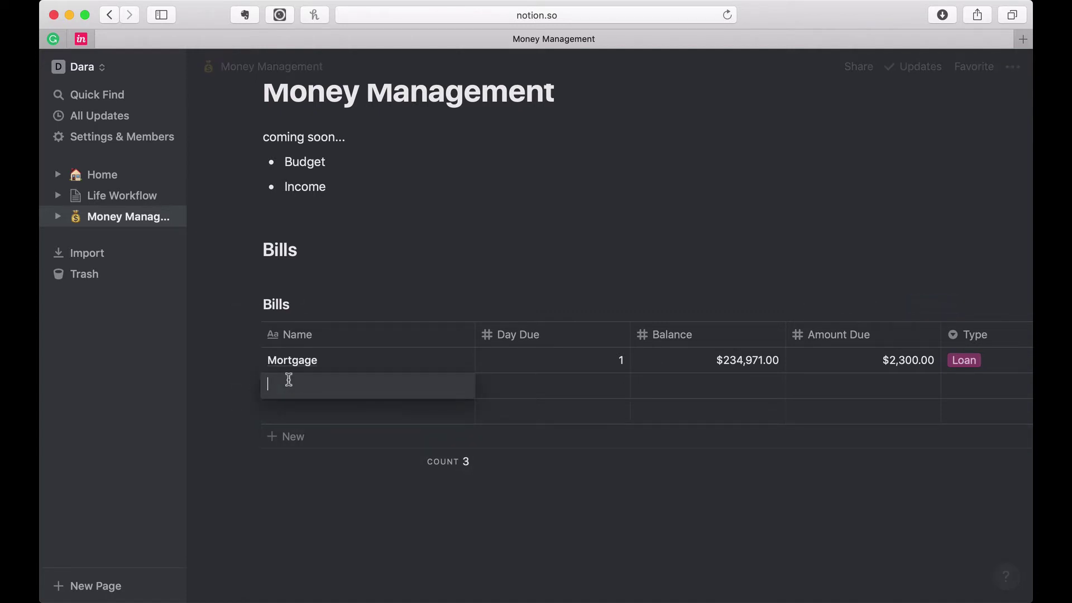
type("Cred")
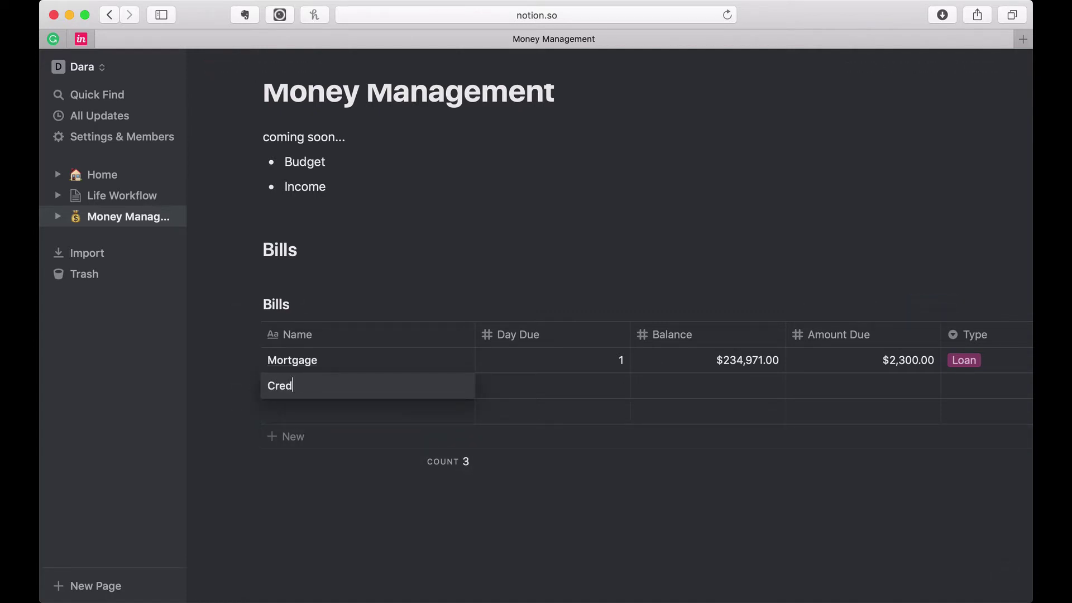
type("it 1")
key("Tab")
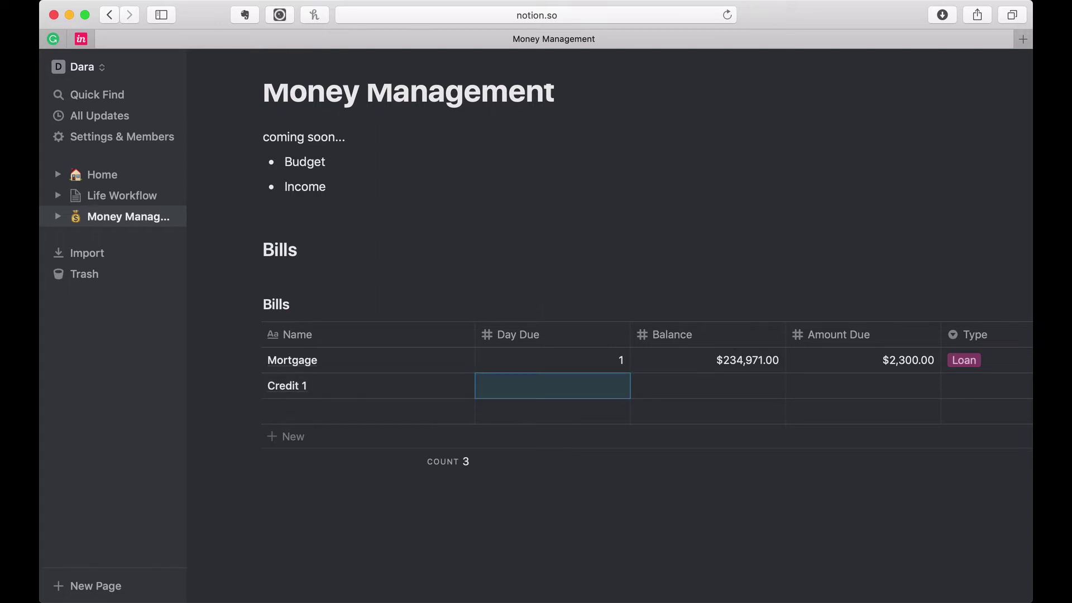
type("12")
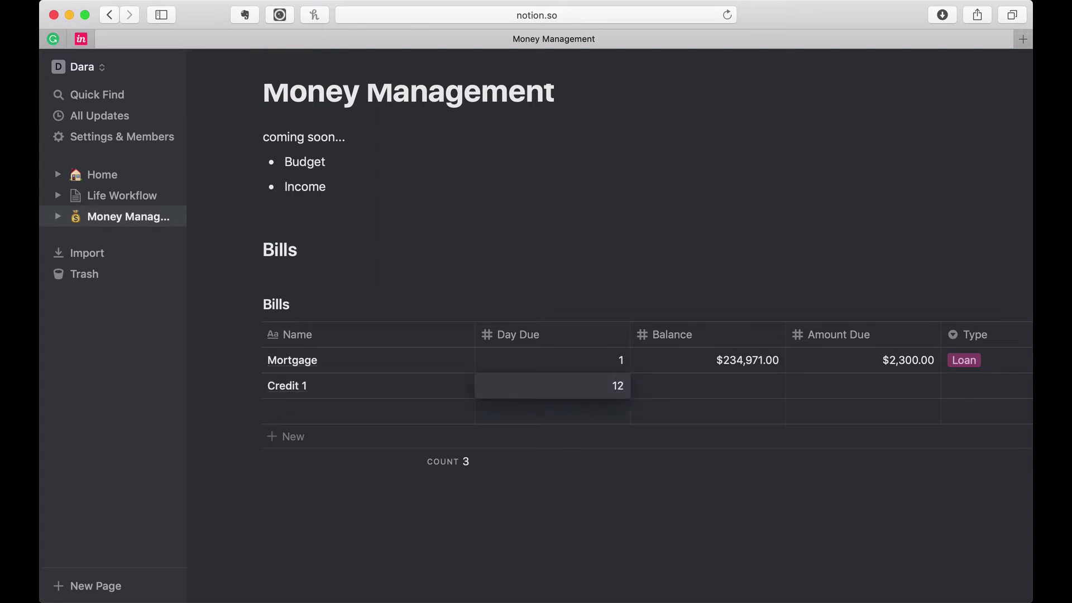
key("Tab")
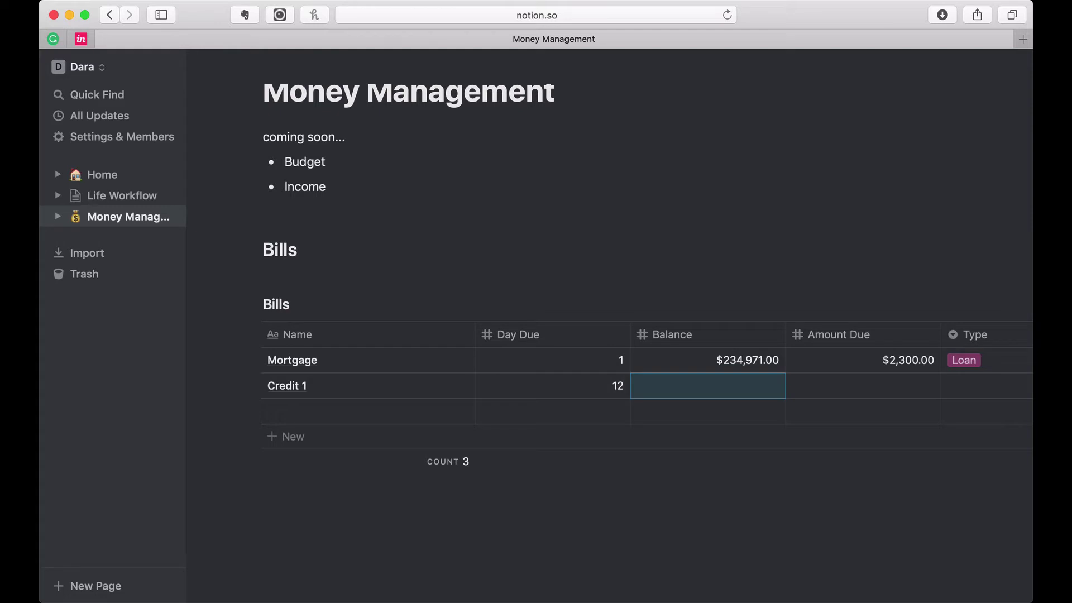
type("4500")
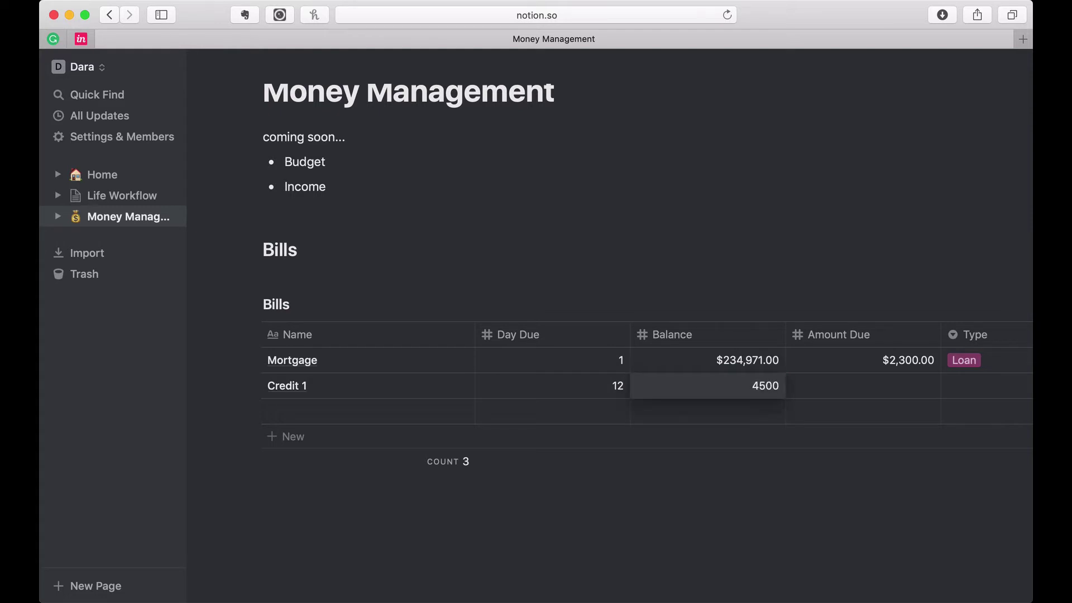
key("Tab")
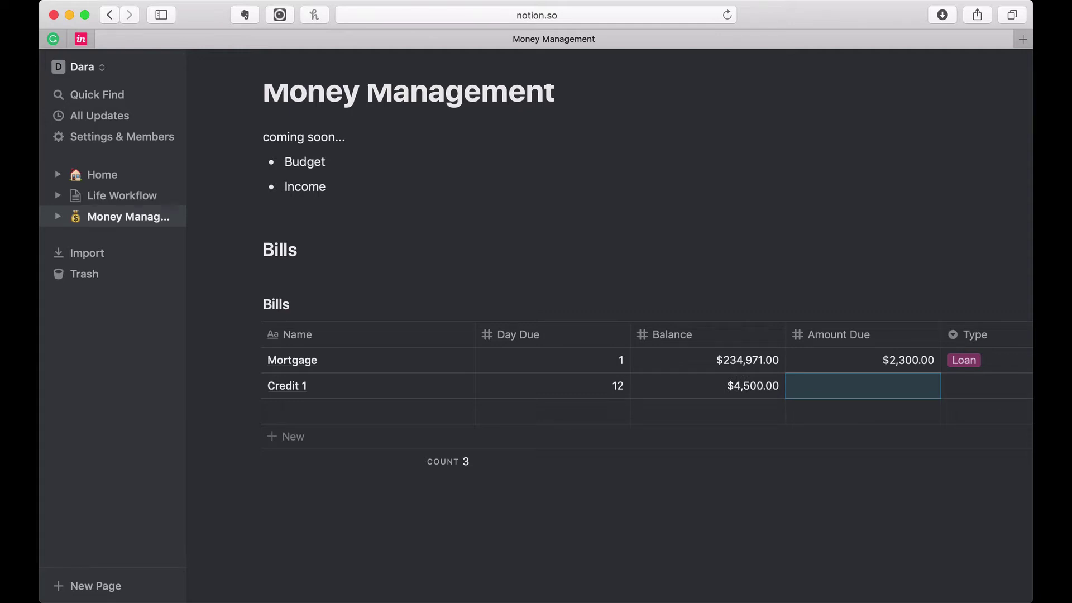
left_click(751, 389)
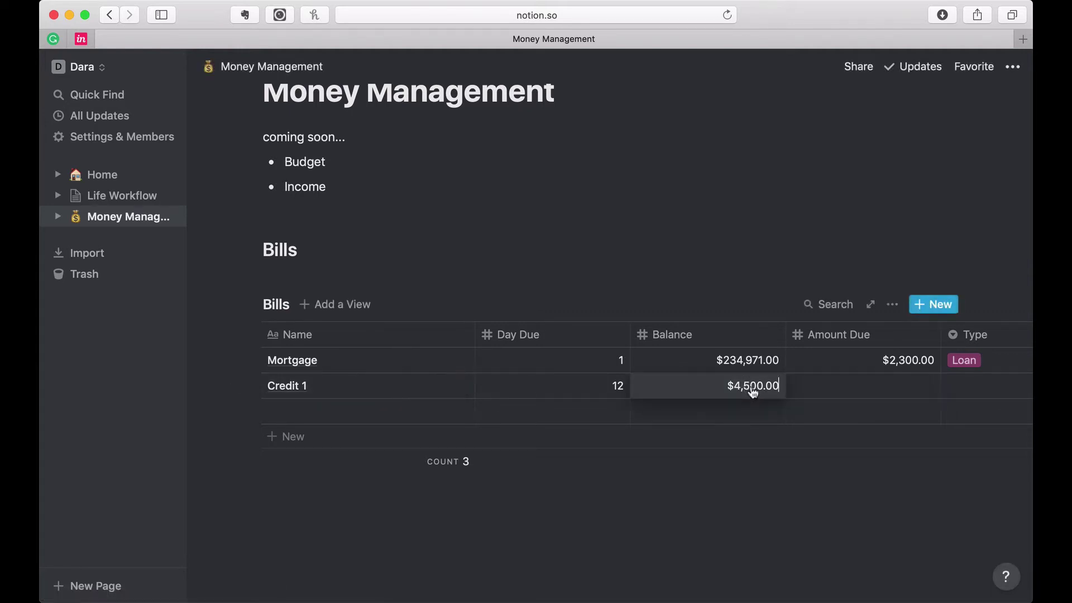
key("Escape")
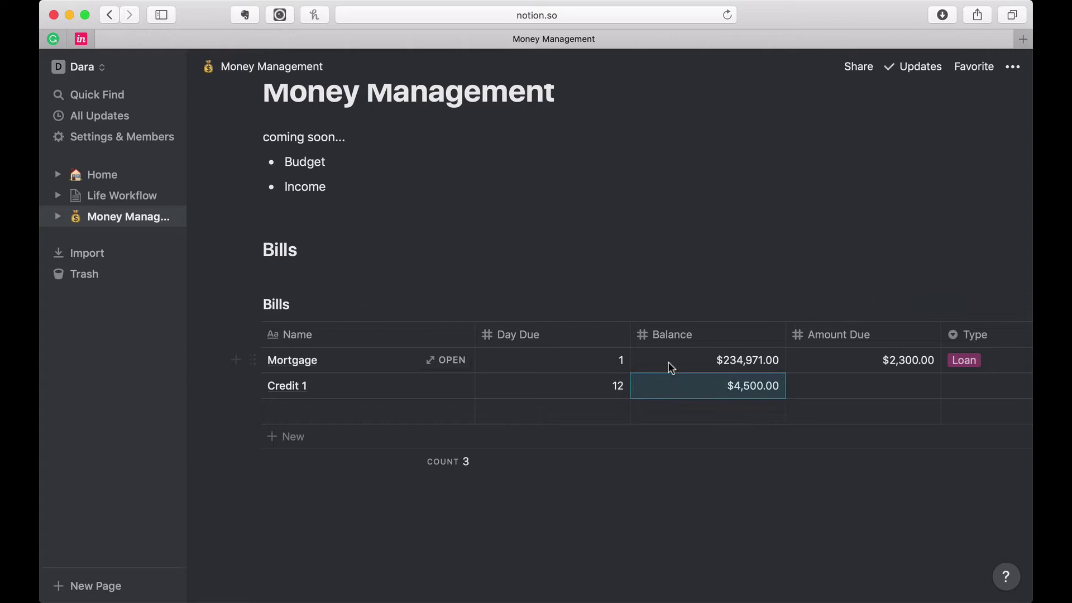
left_click(644, 386)
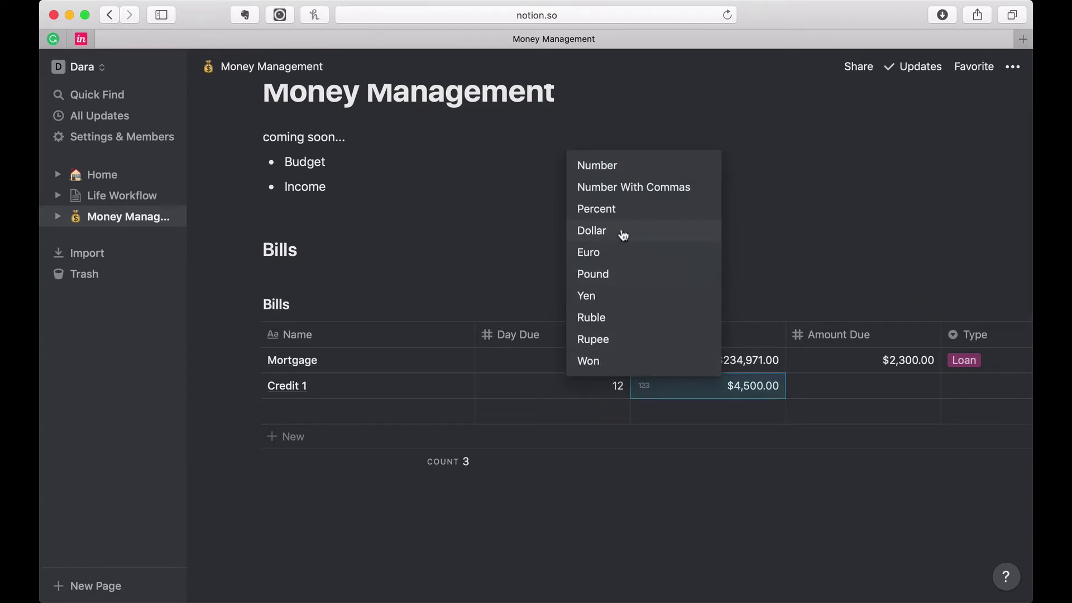
left_click(837, 394)
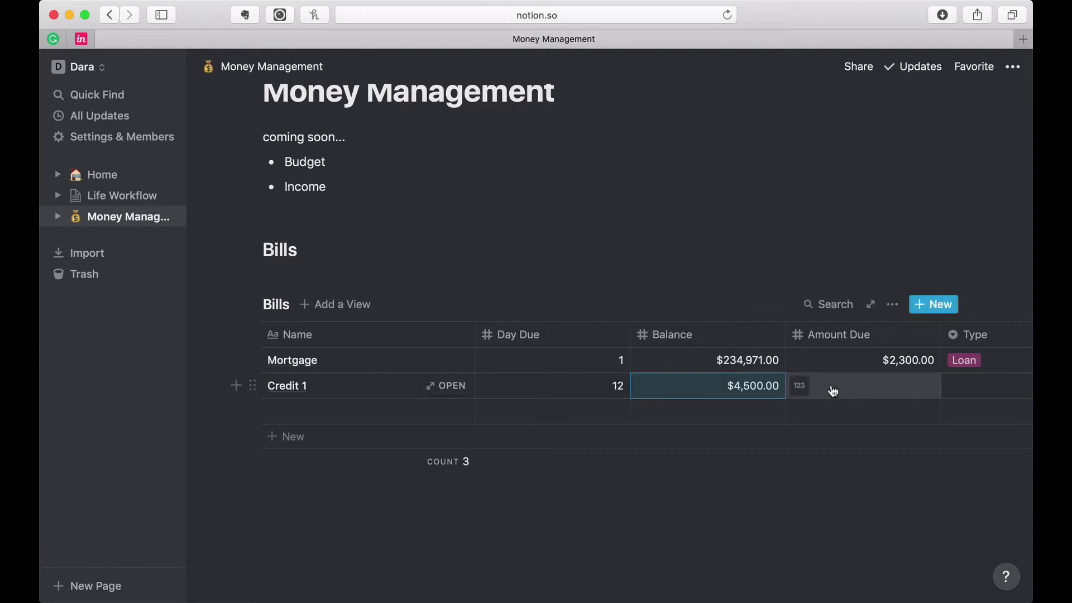
left_click(831, 389)
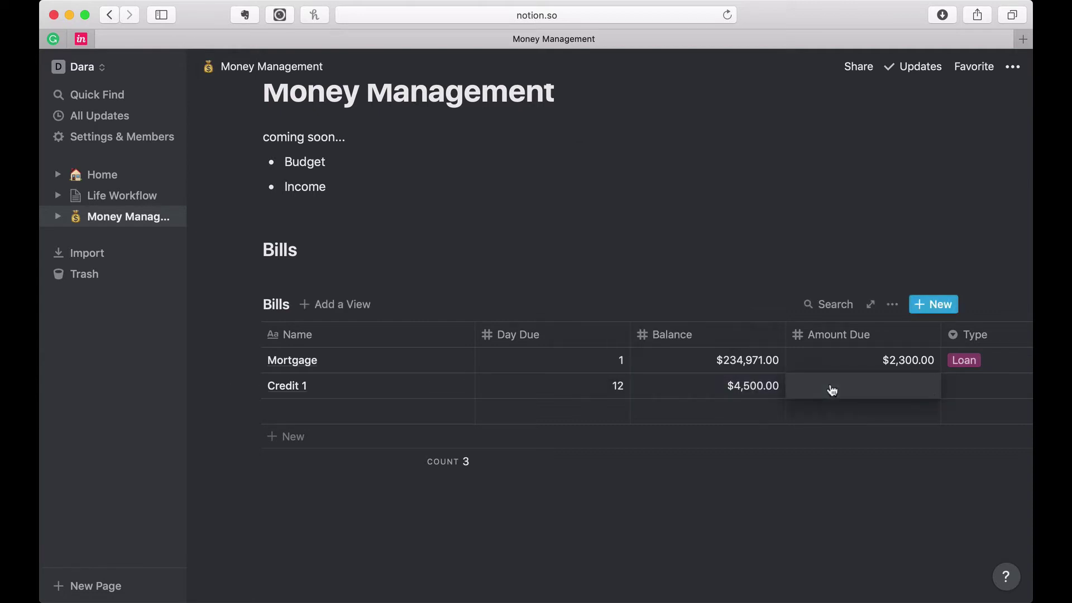
key("Escape")
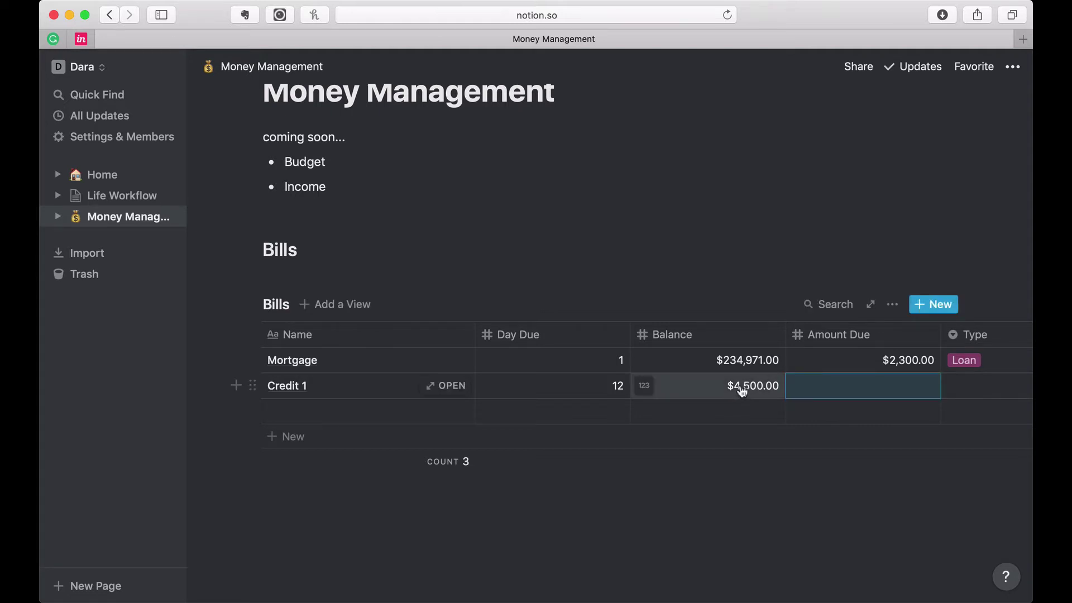
left_click(741, 391)
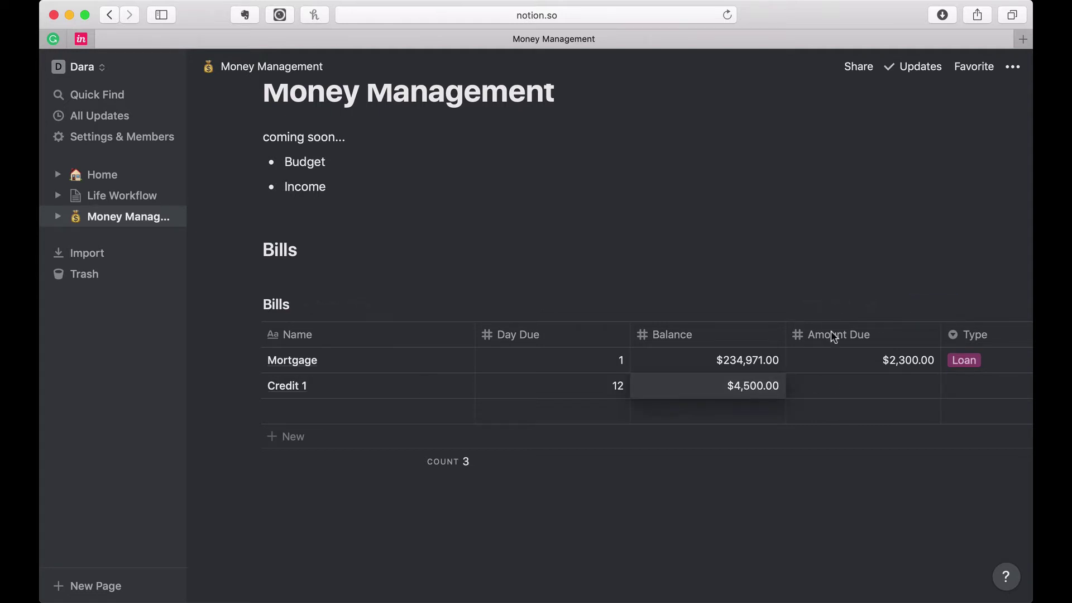
key("Escape")
Step: Move the Amount Due column before Balance in the Bills table and set Credit 1's Amount Due to 80
left_click_drag(831, 334, 696, 337)
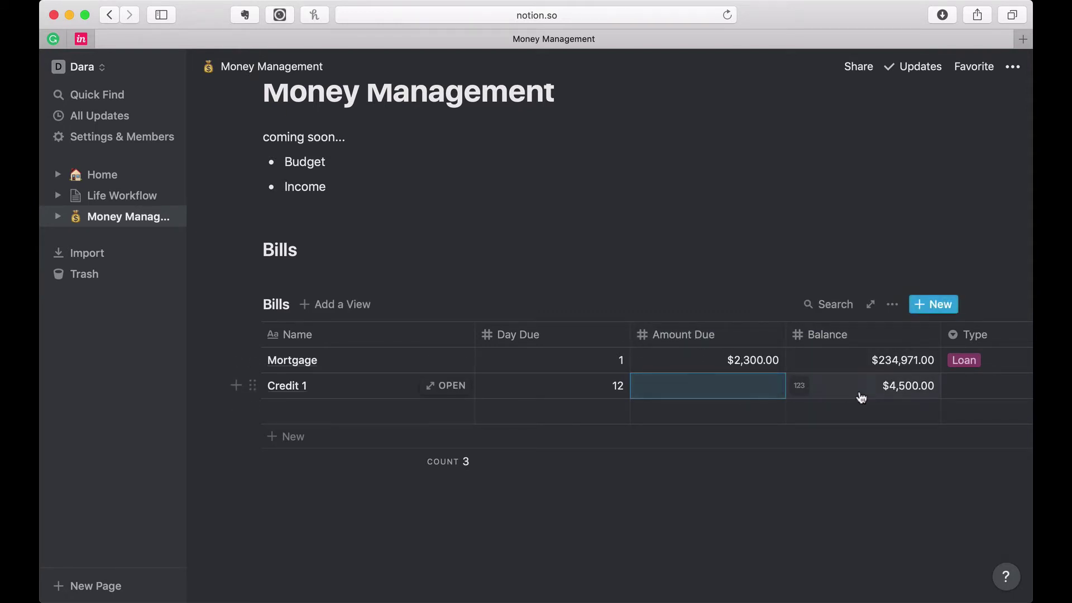
left_click(742, 391)
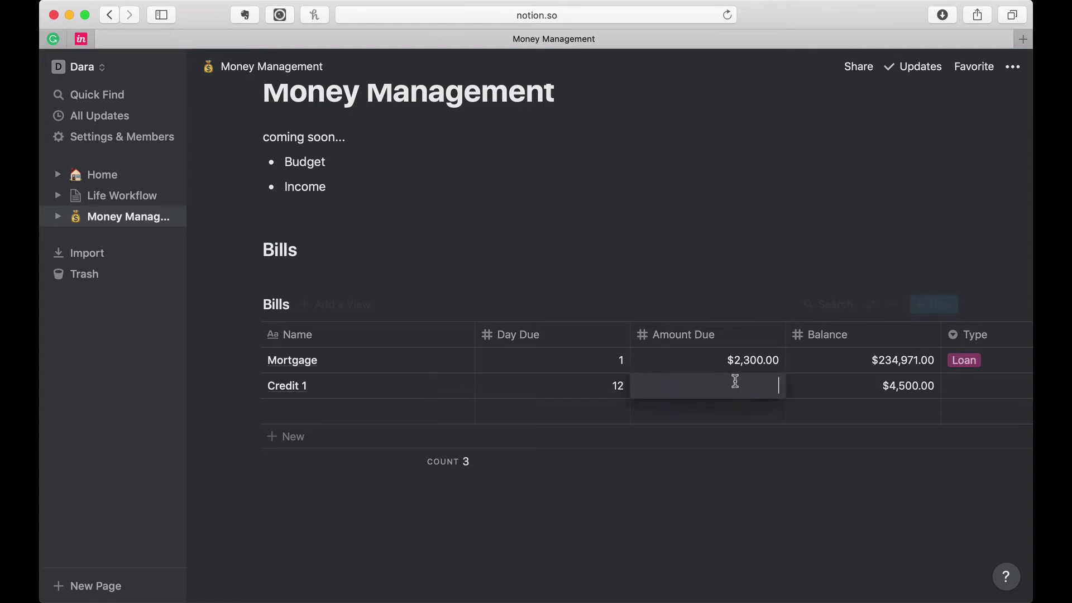
type("80")
key("Return")
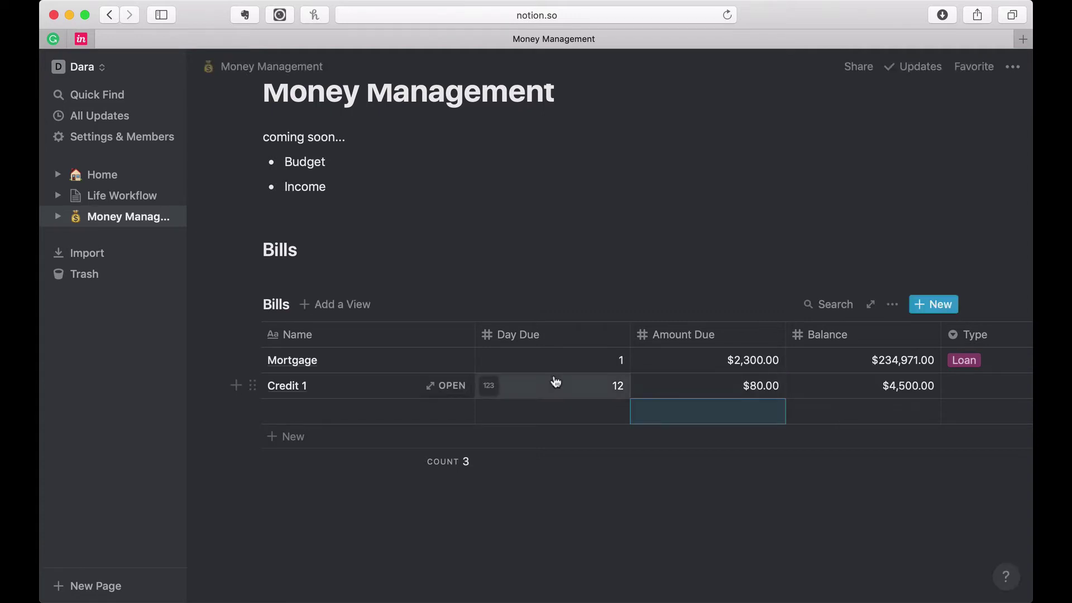
Step: Create the Type option Credit Card and assign it to the Credit 1 bill
left_click(387, 403)
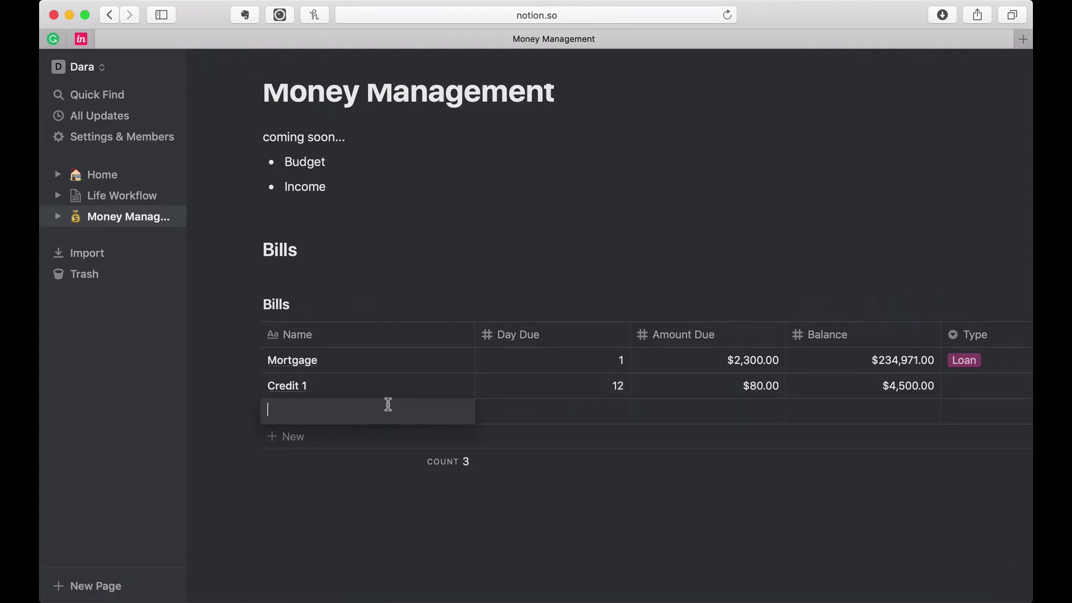
type("U")
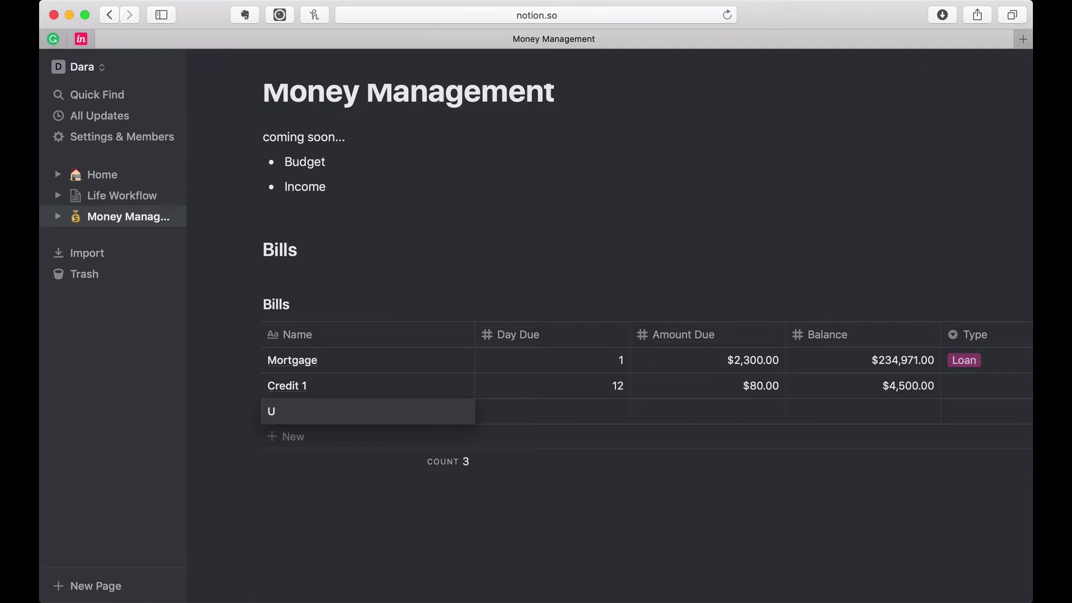
left_click(950, 389)
type("Credit c")
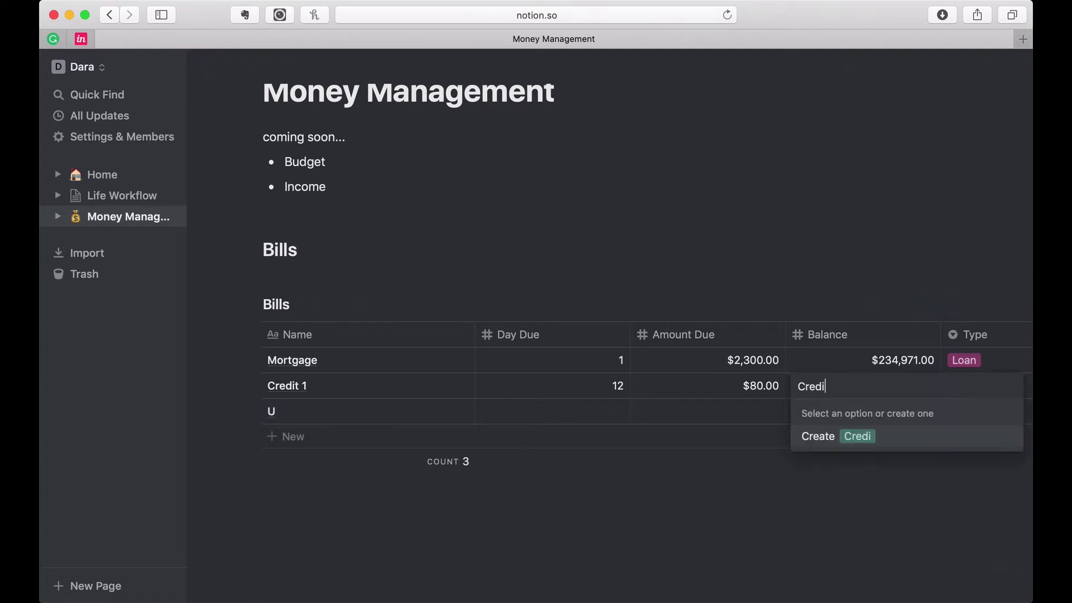
key("BackSpace")
type("CAr")
key("BackSpace")
key("BackSpace")
key("BackSpace")
type("ar")
key("BackSpace")
key("BackSpace")
type("Card")
key("Return")
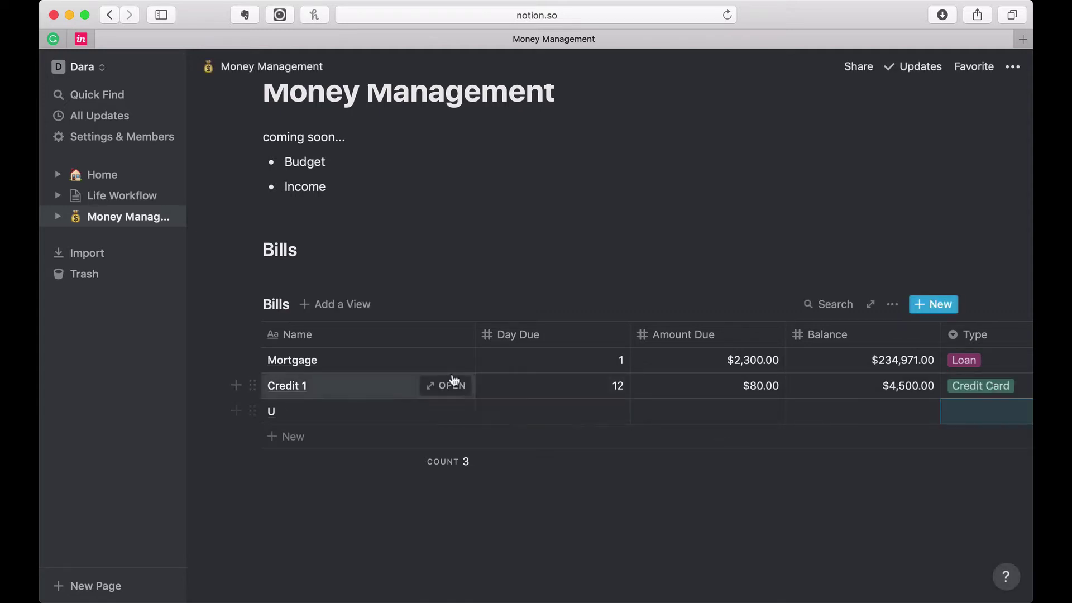
Step: Name the third bill in the Bills table Dominion and set its Day Due to 30
left_click(341, 404)
key("BackSpace")
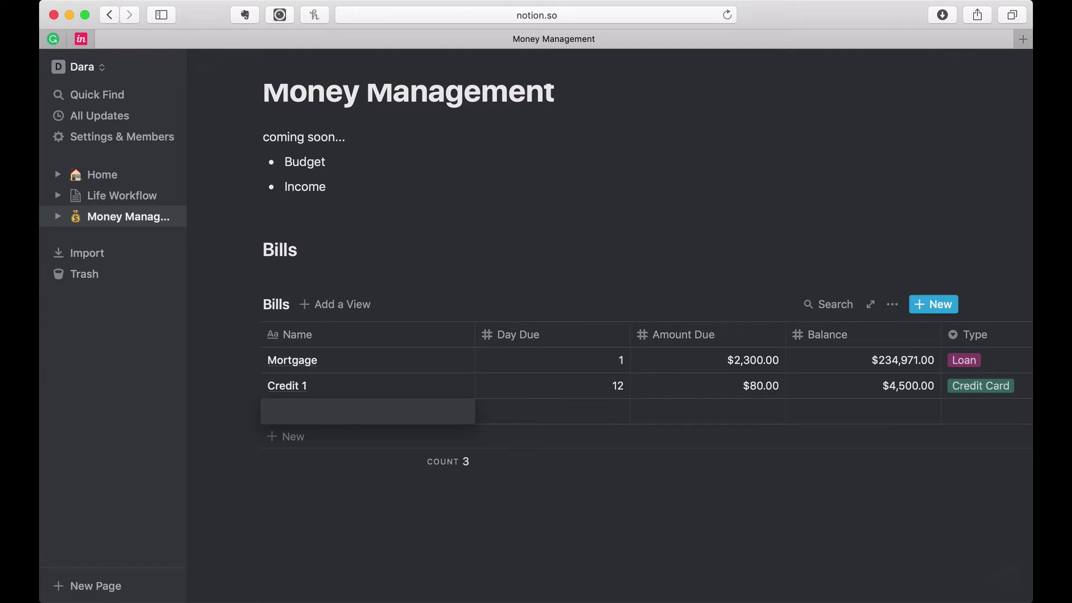
type("Domino")
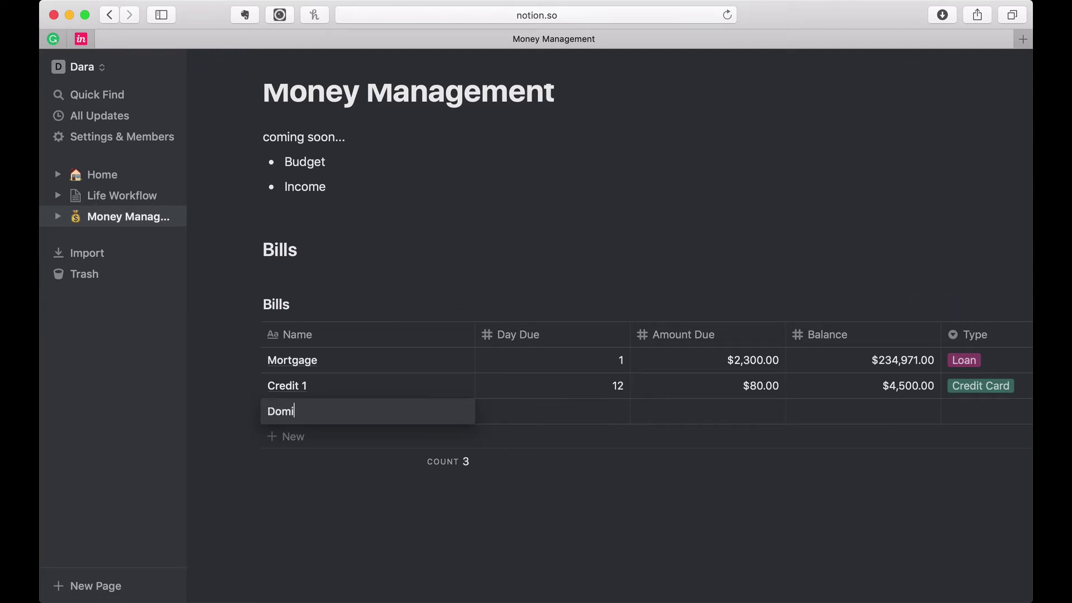
key("BackSpace")
key("BackSpace")
type("nion")
key("Tab")
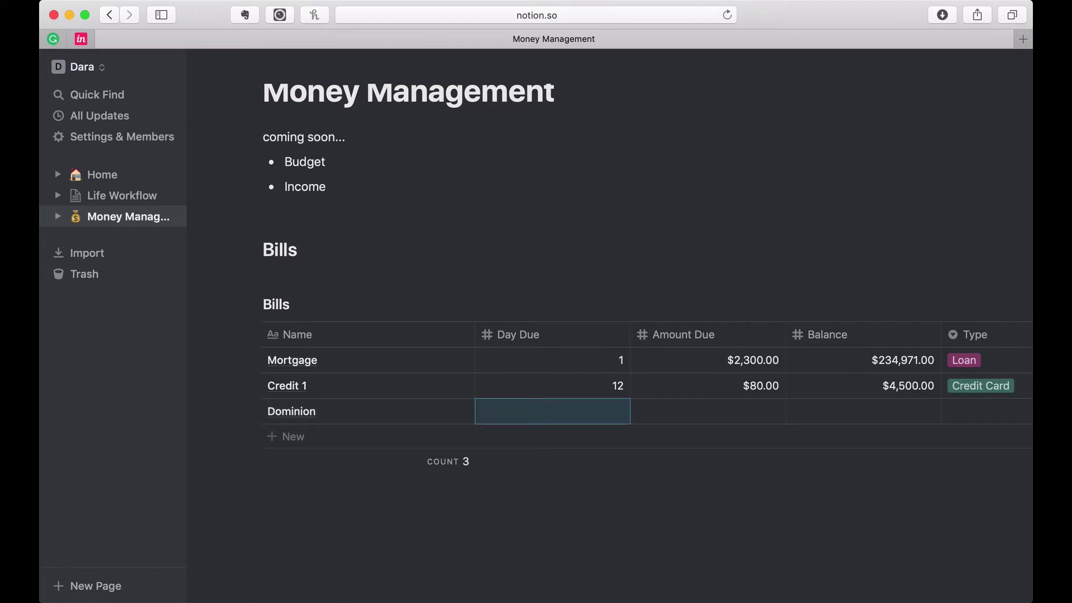
type("30")
key("Tab")
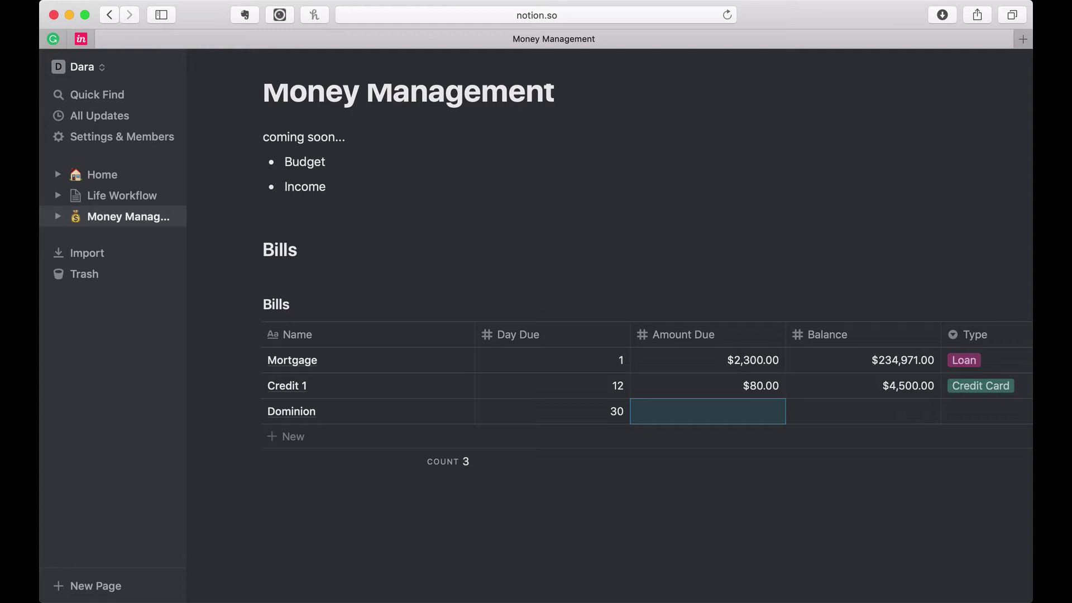
Step: Leave Dominion's Amount Due and Balance empty, and create and assign the Type option Utilities
key("Right")
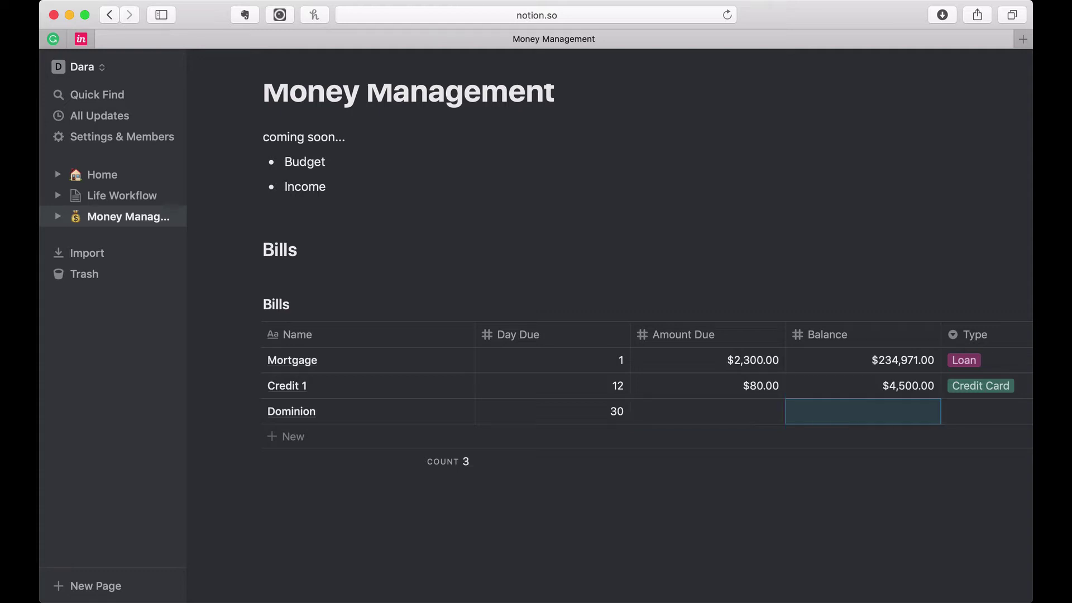
key("Right")
type("U")
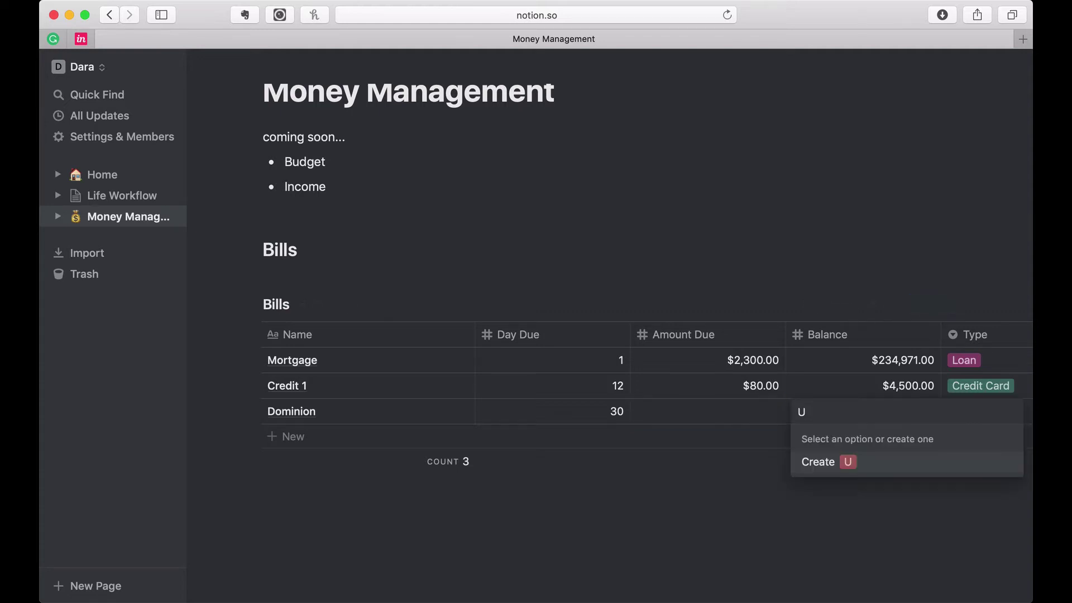
type("tilities")
key("Return")
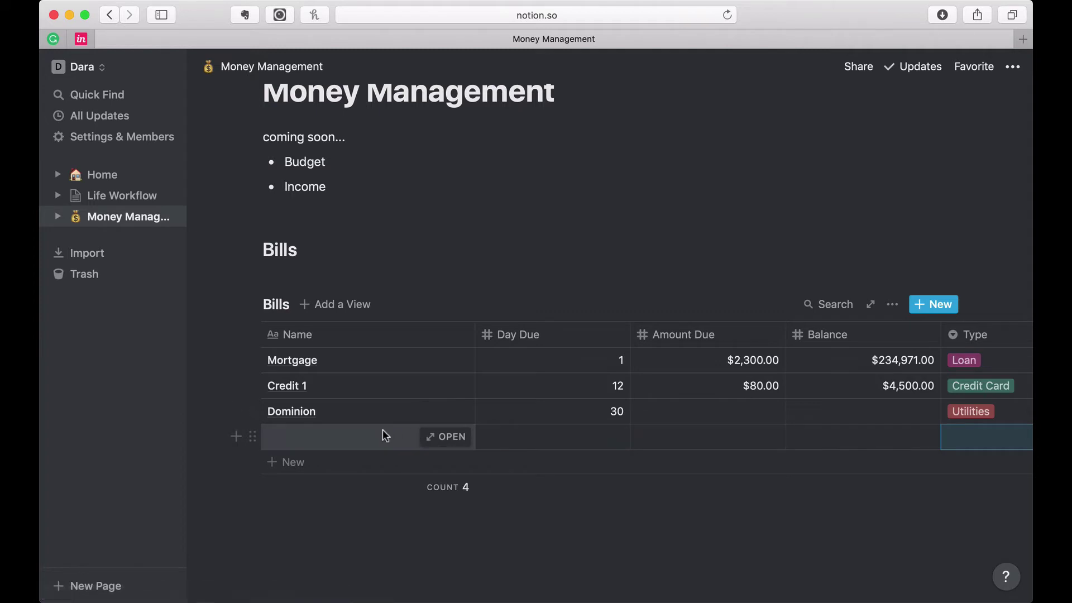
Step: Fill in the empty row below Dominion with name Credit Card 2, Day Due 6 and Amount Due 100
left_click(356, 439)
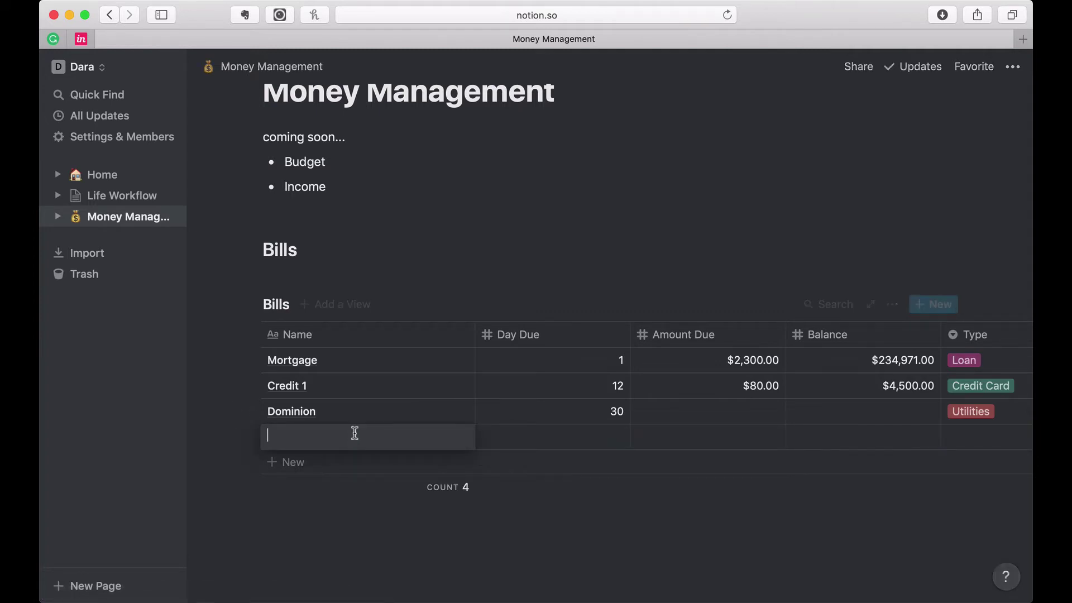
type("Credit Card 2")
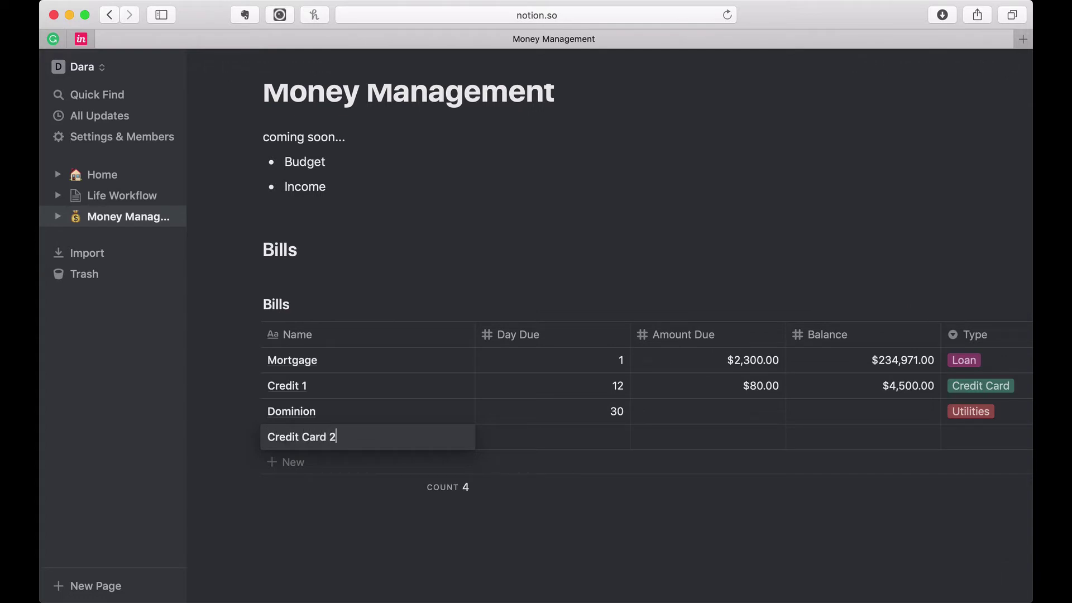
key("Tab")
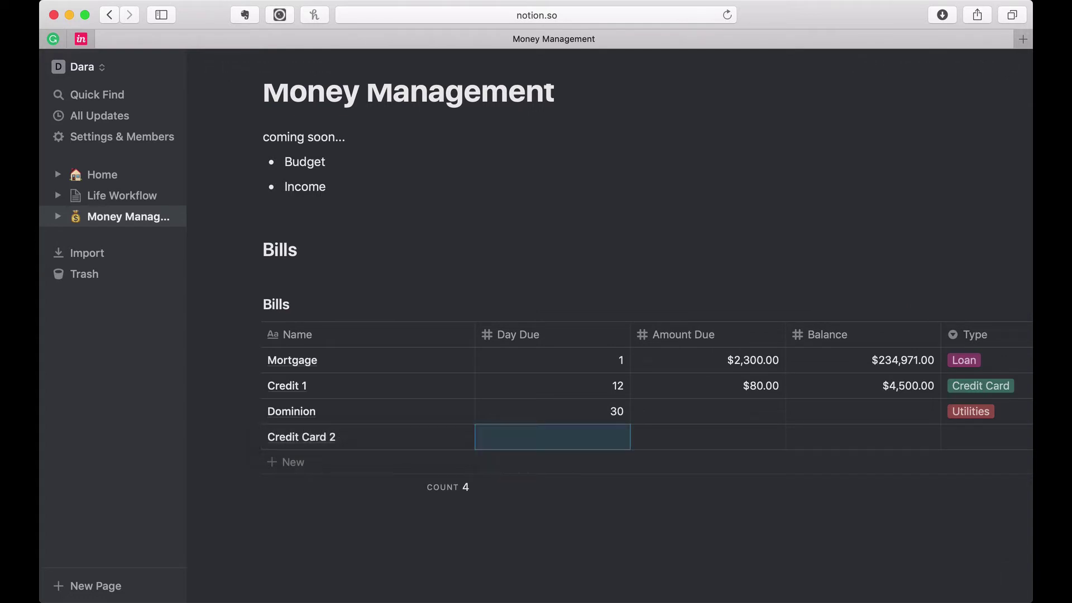
type("6")
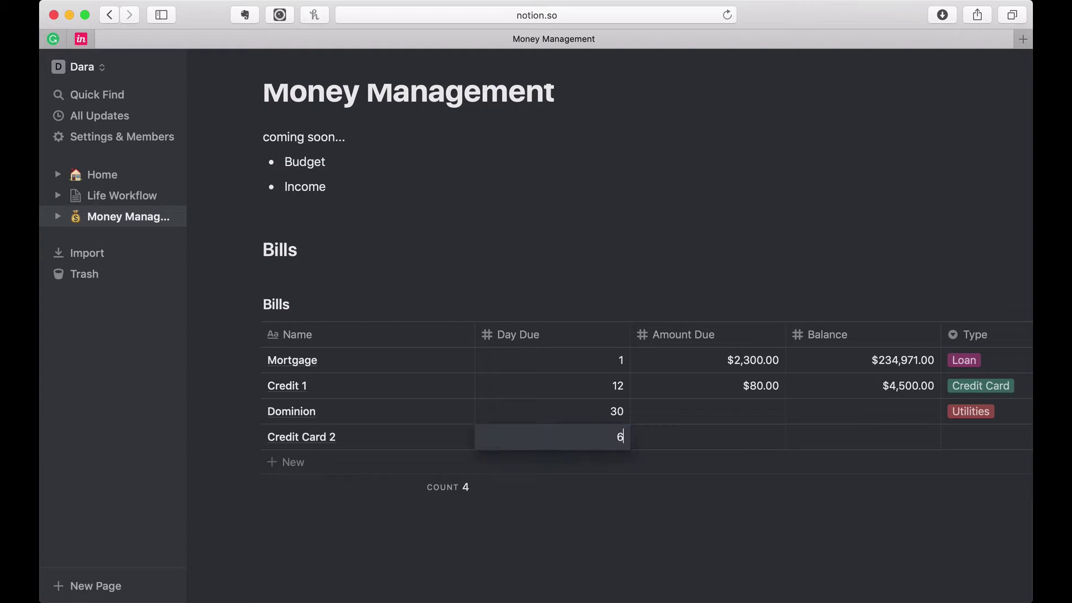
key("Tab")
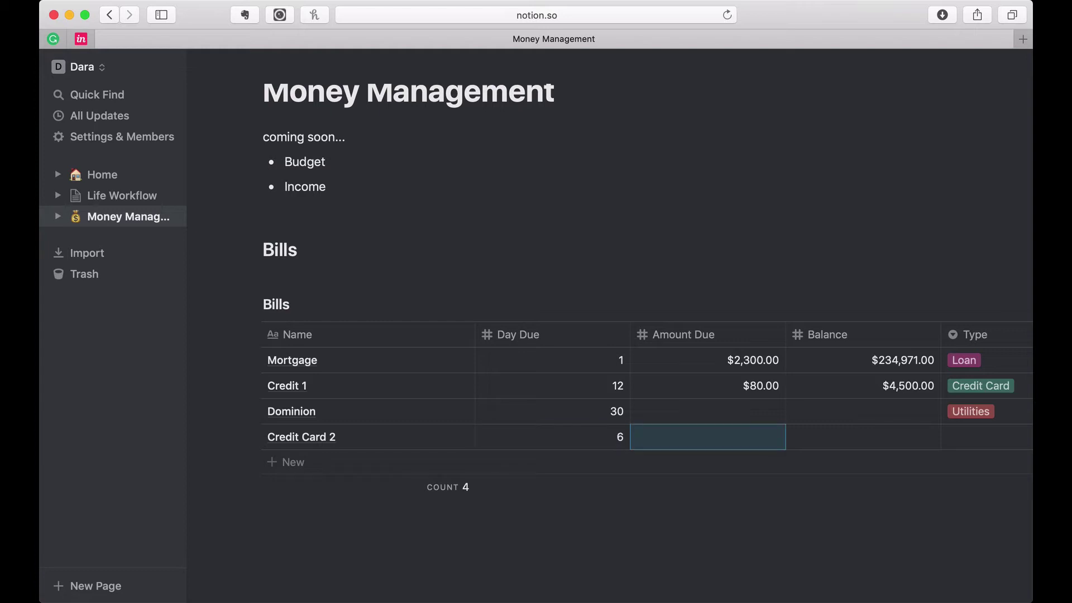
type("100")
key("Tab")
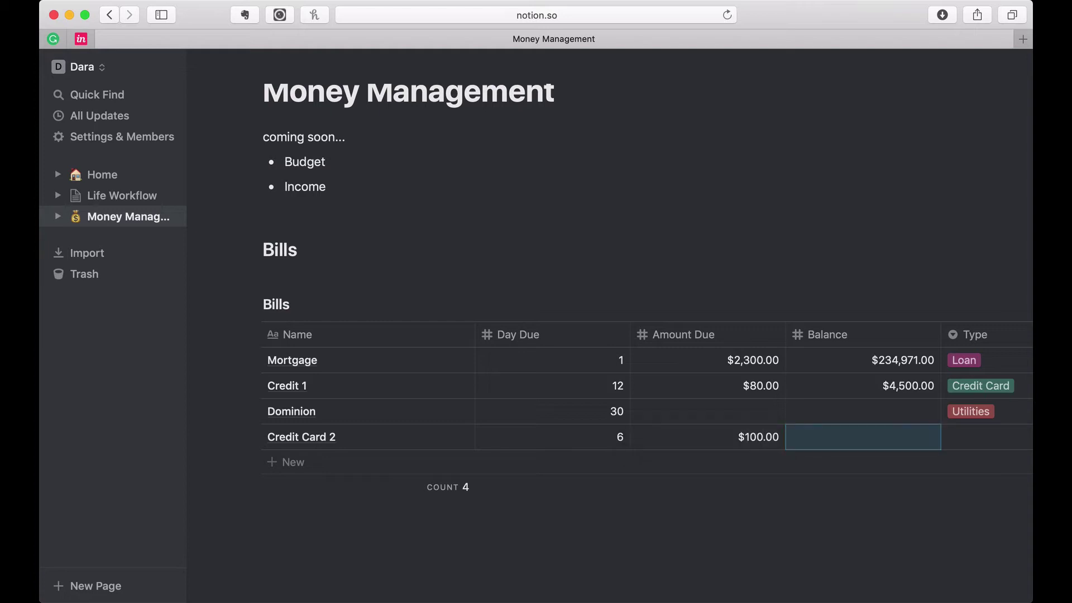
Step: Set Credit Card 2's Balance to 3000 and assign it the existing Type option Credit Card
type("3000")
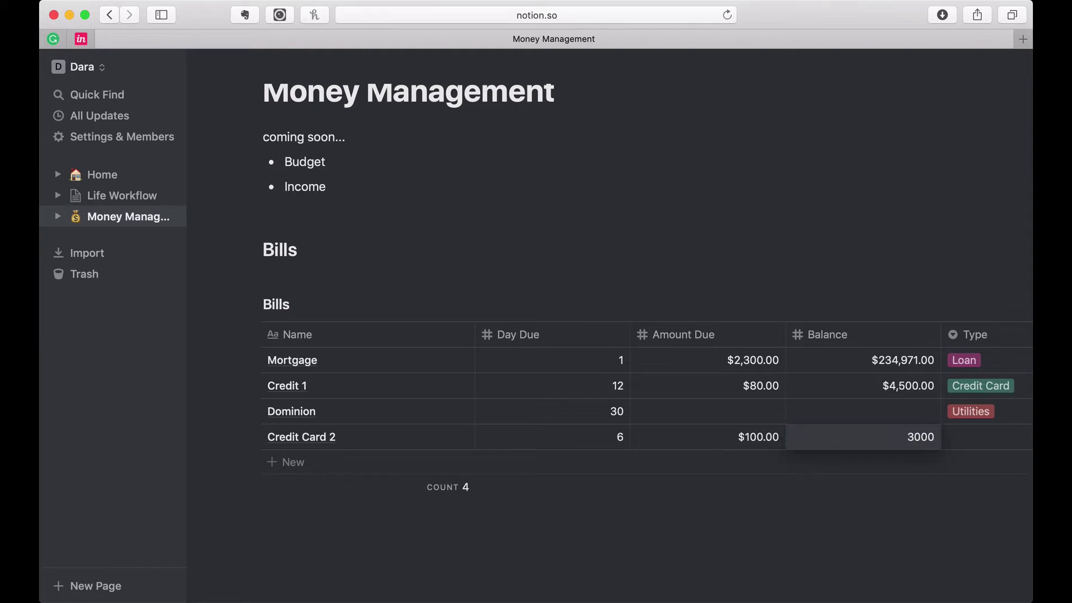
key("Tab")
type("C")
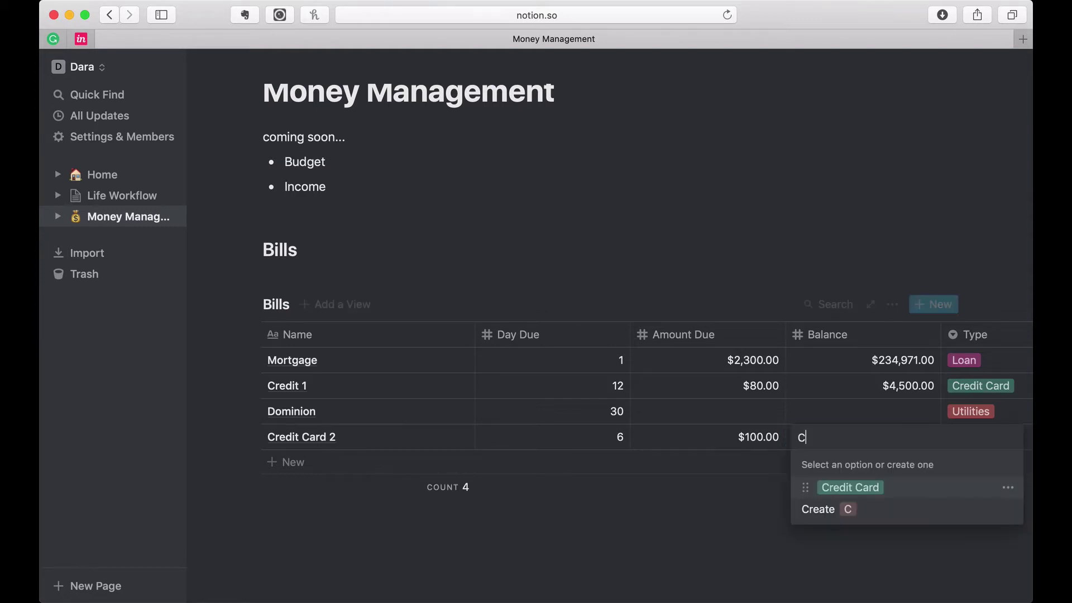
left_click(830, 489)
key("Escape")
Step: Add a bill named Car below Credit Card 2, with Day Due 6 and Amount Due 691
left_click(282, 470)
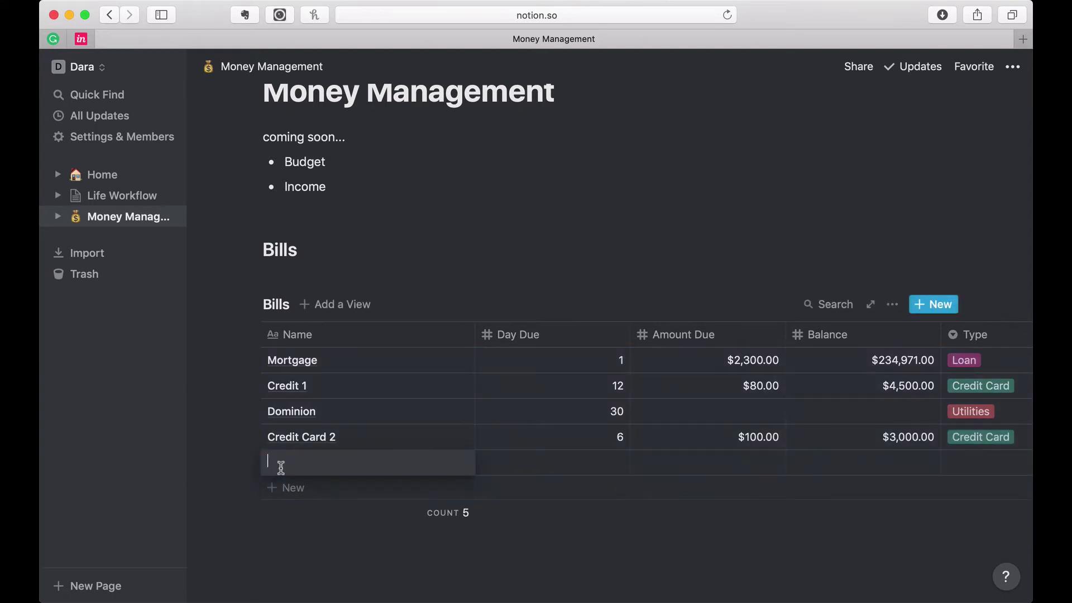
type("Car")
key("Tab")
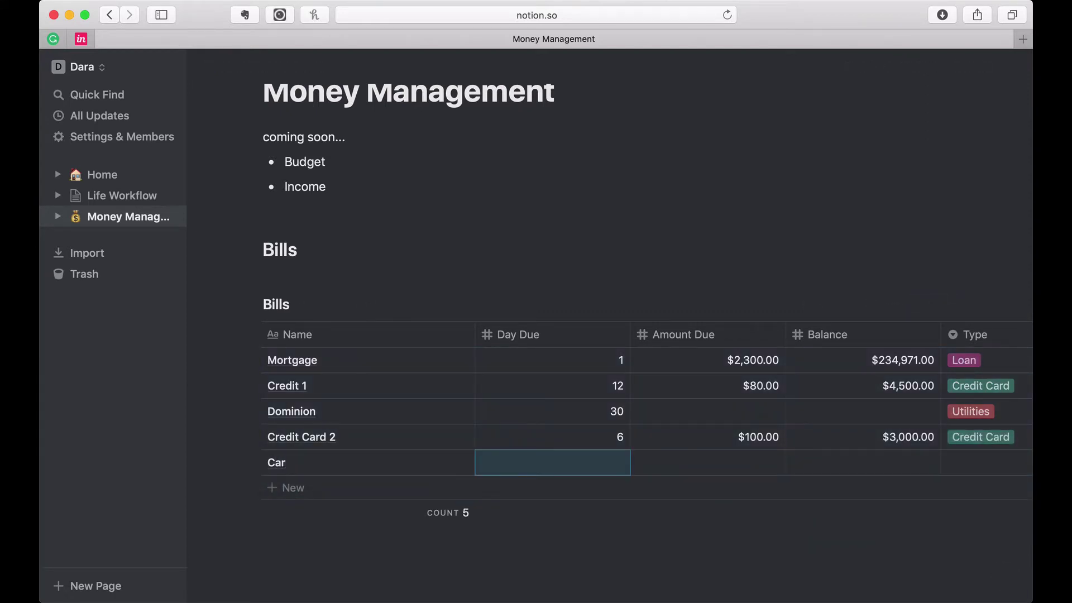
type("6")
key("Tab")
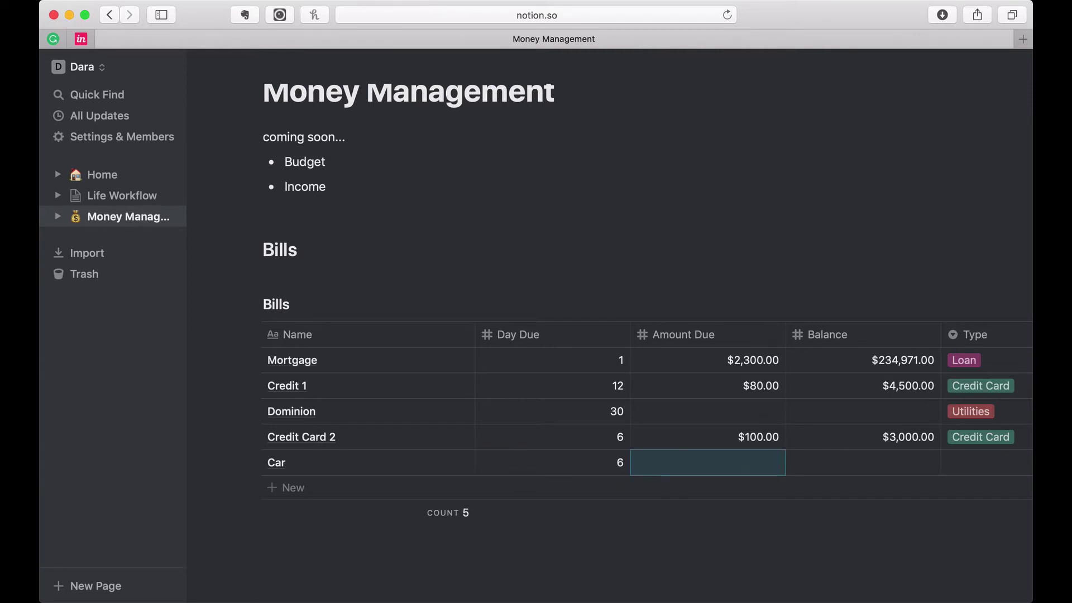
type("691")
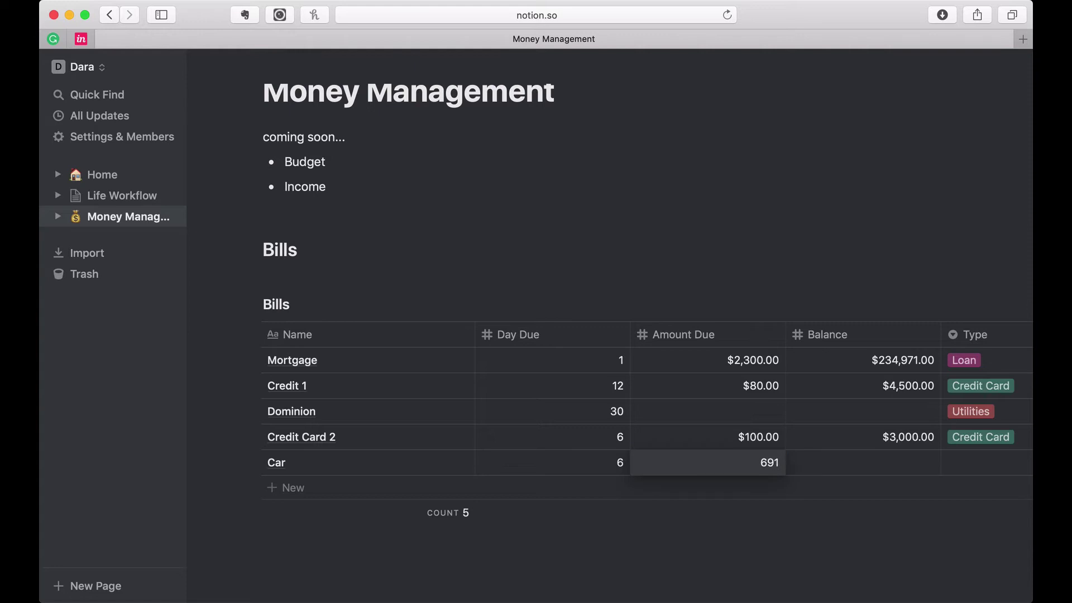
key("Tab")
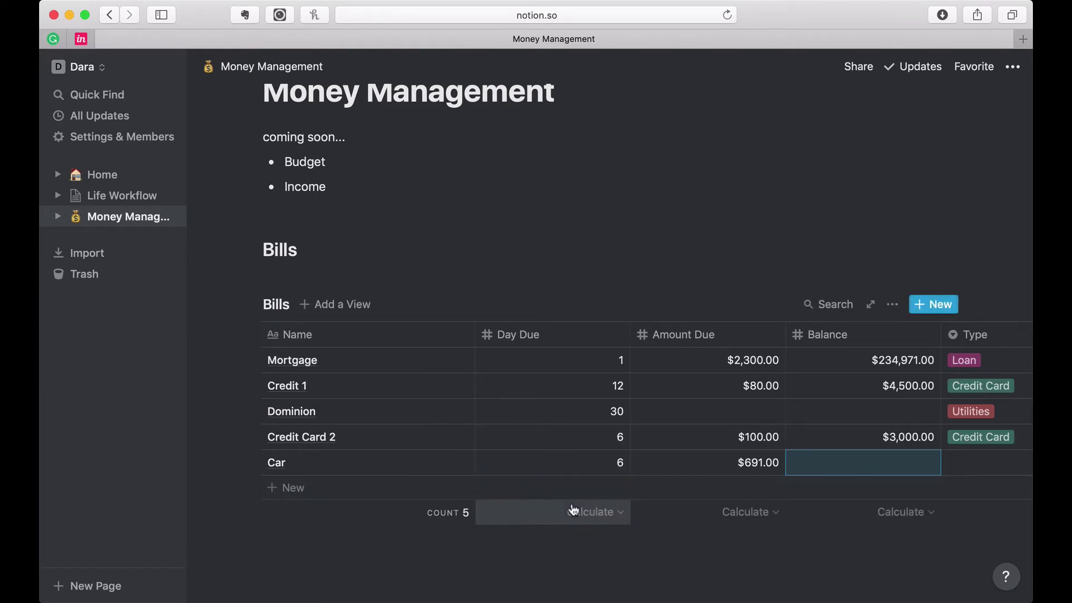
Step: Set Car's Balance to 6,981 and assign it the existing Type option Loan
type("6")
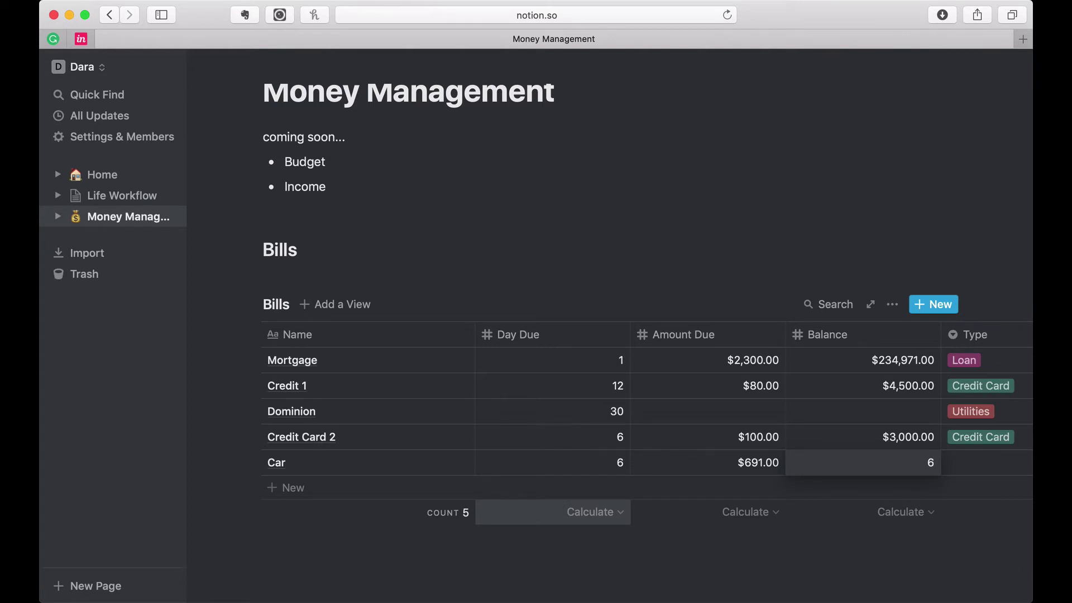
type(",9")
type("81")
key("Tab")
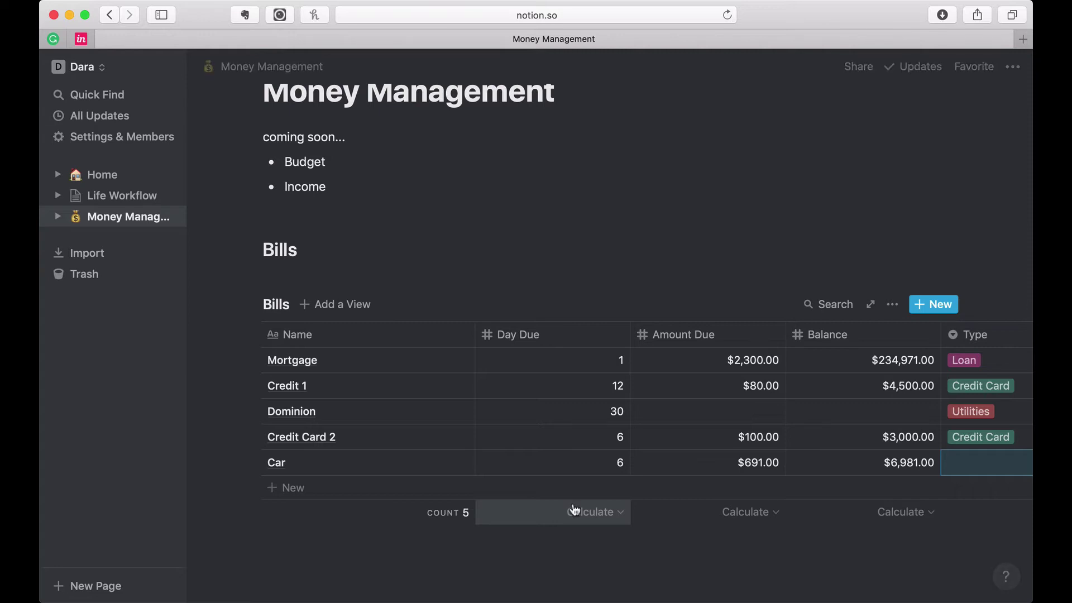
type("L")
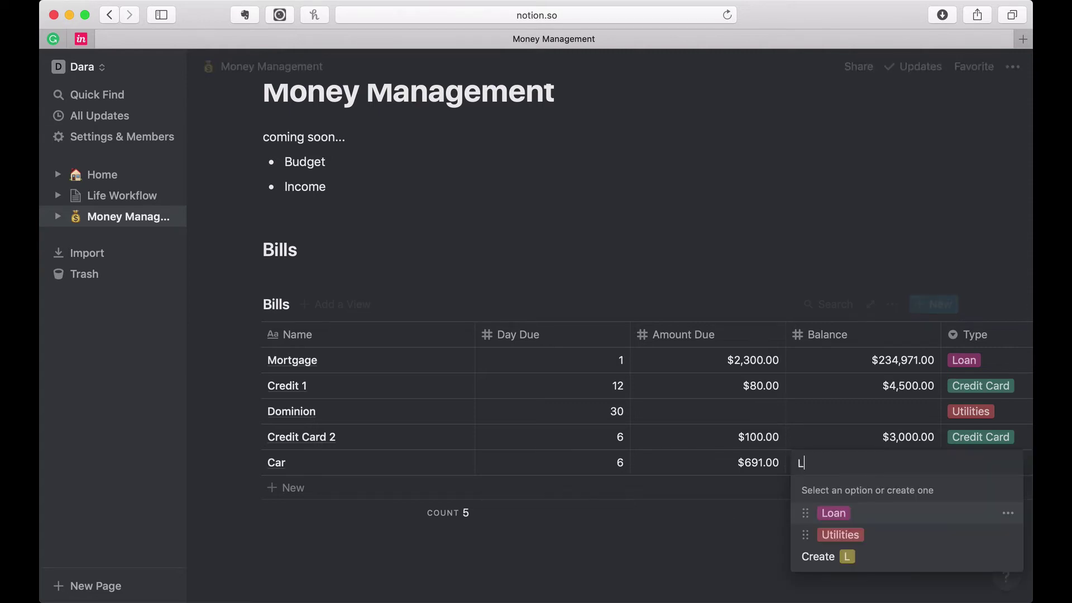
left_click(819, 513)
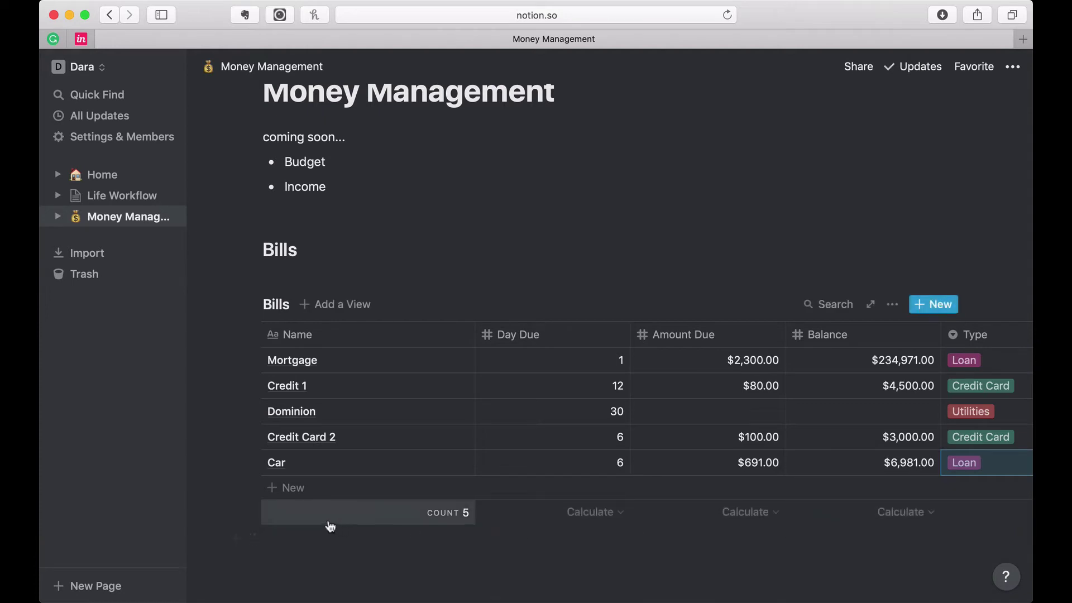
Step: Add a bill named Student Loans below Car, with Day Due 19 and Amount Due 960
left_click(290, 494)
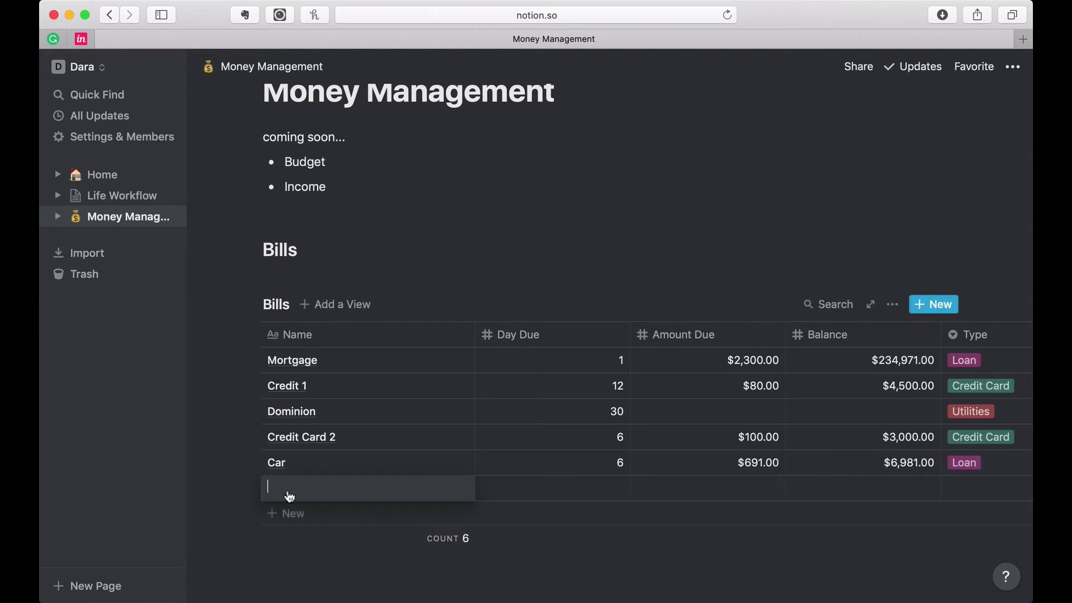
type("Student Load")
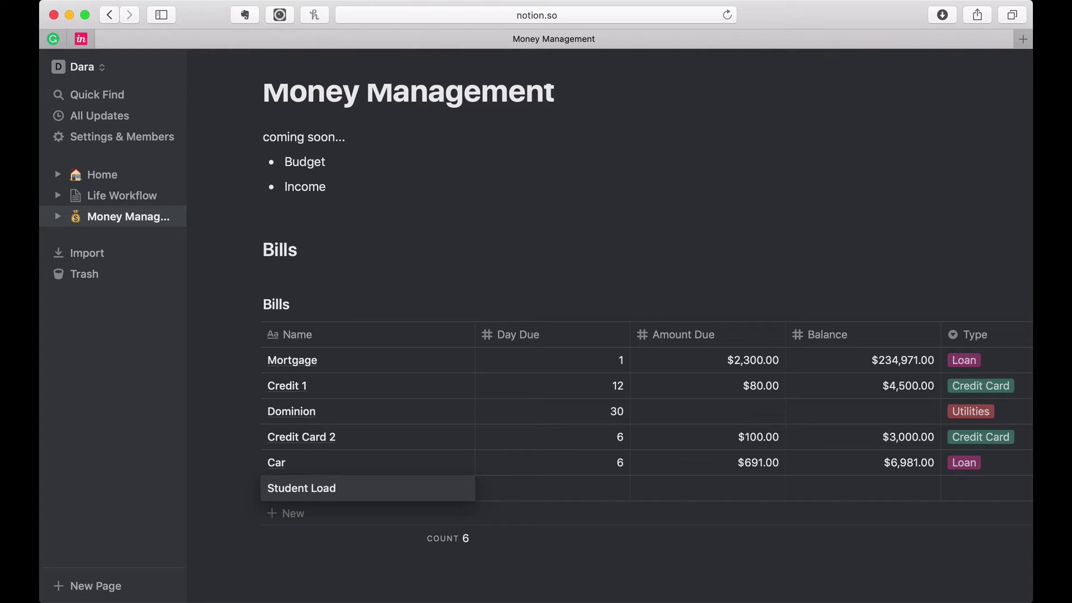
key("BackSpace")
type("ns")
key("Tab")
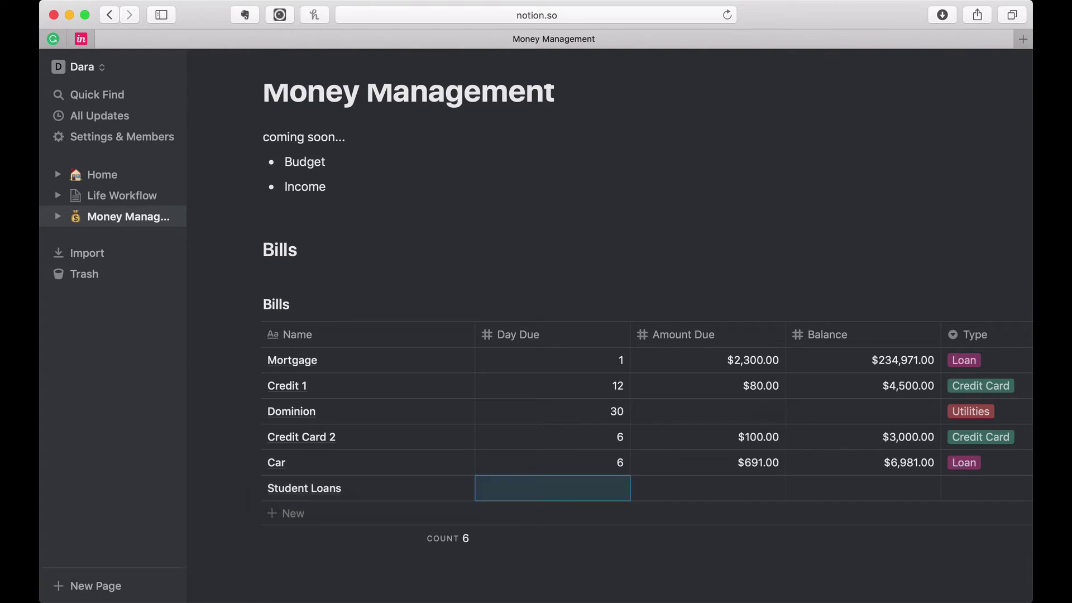
type("19")
key("Tab")
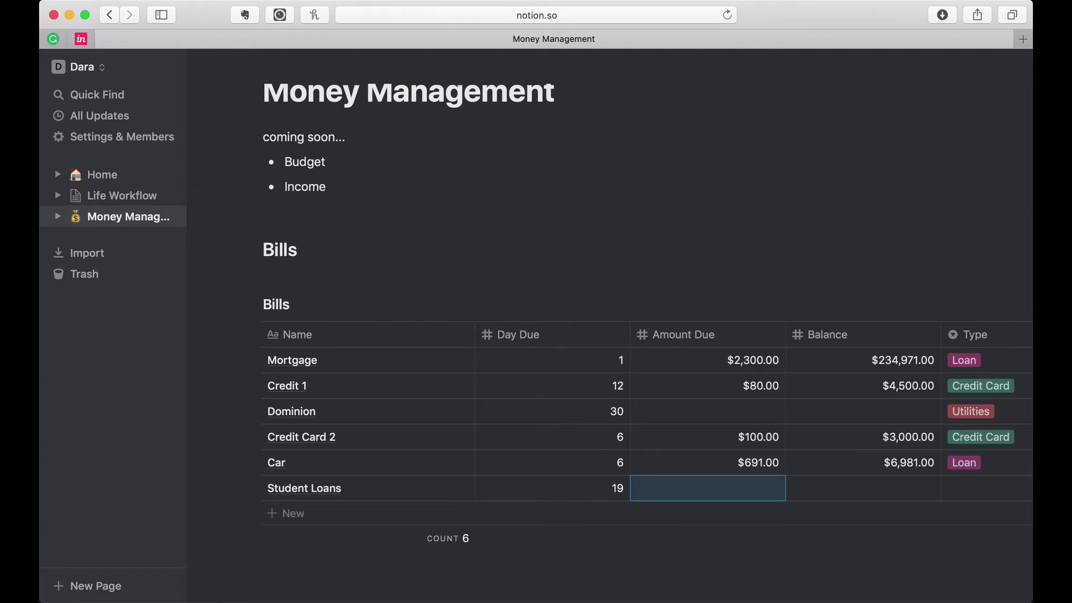
type("960")
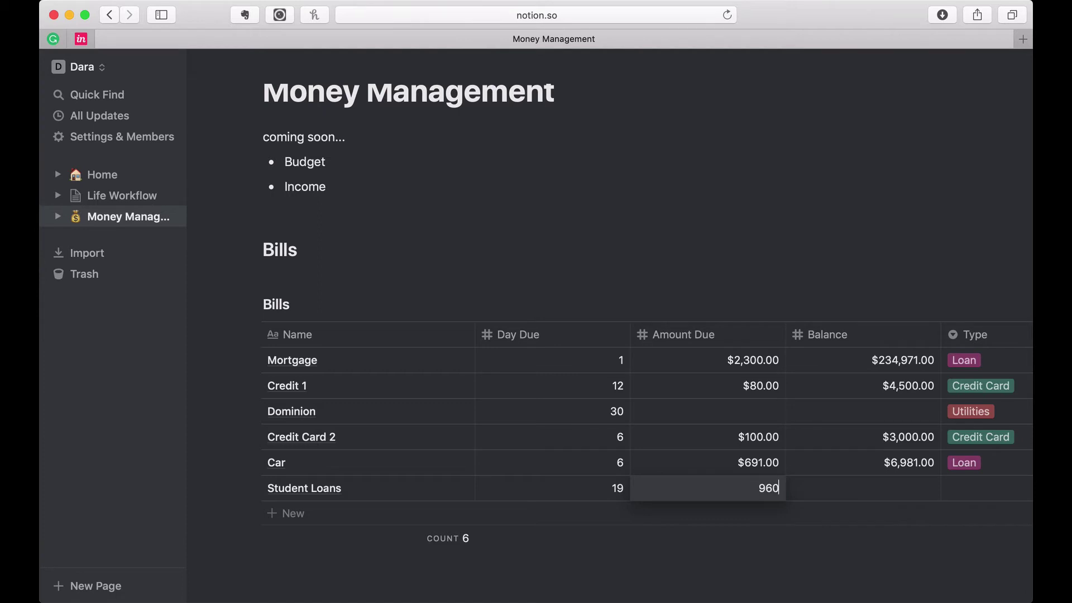
key("Tab")
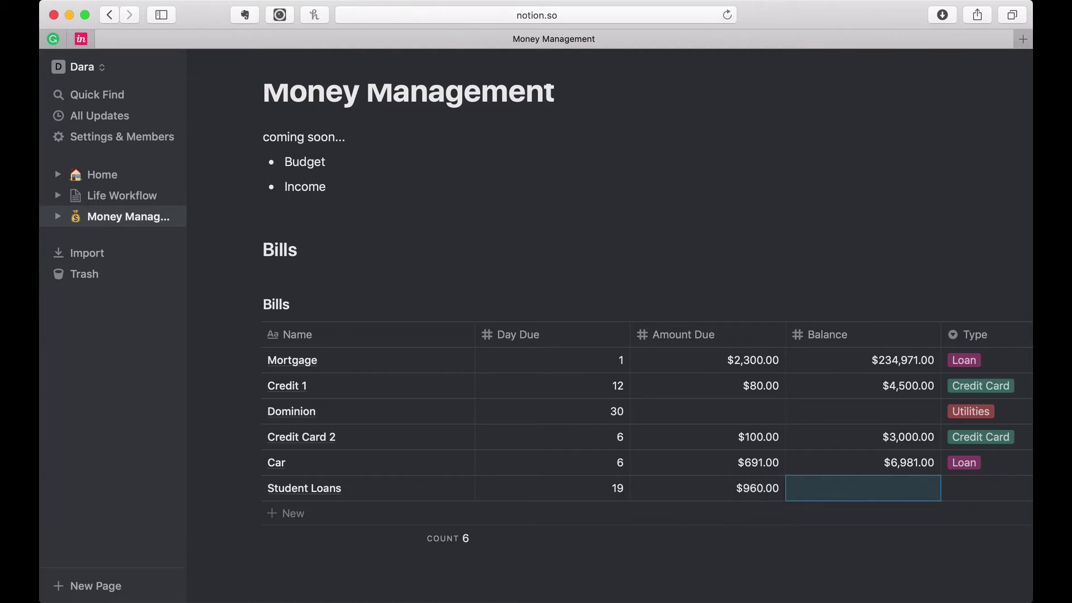
type("9000000000")
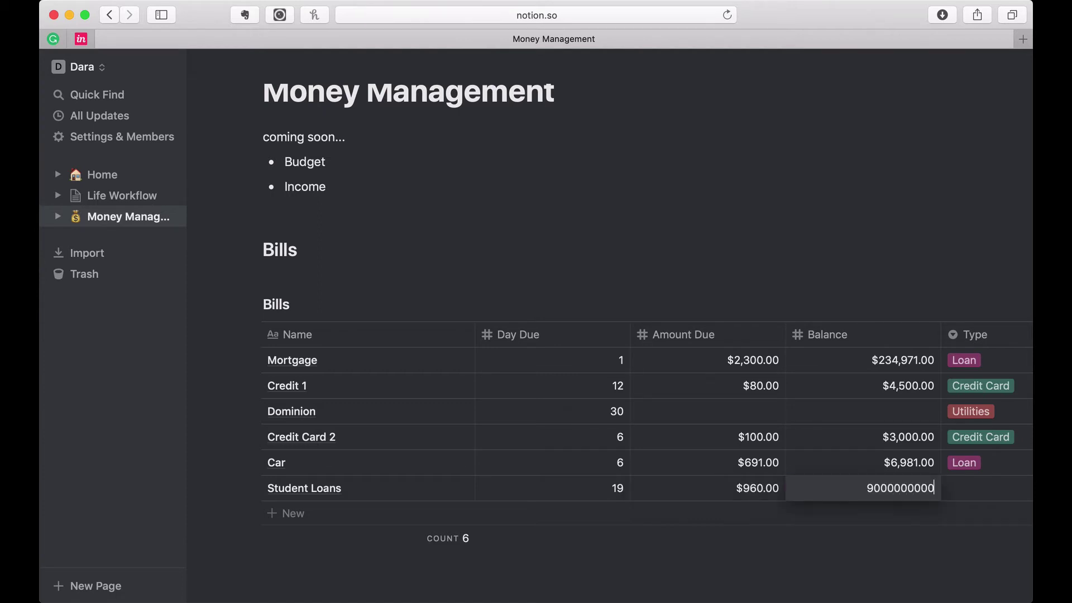
type("000000")
key("Return")
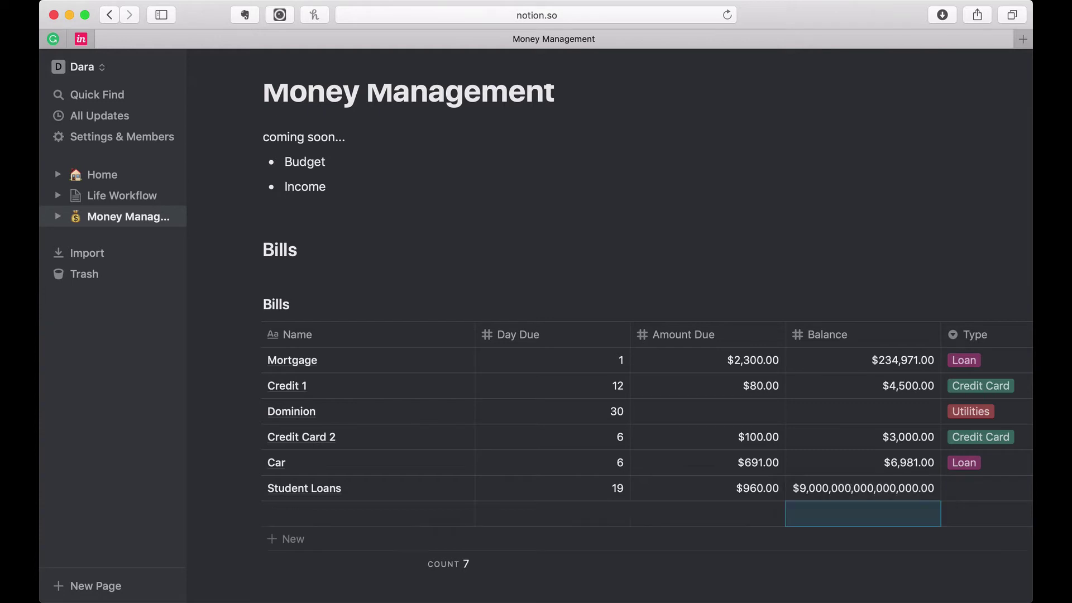
Step: Shorten the Balance of Student Loans to 900,000
left_click(814, 490)
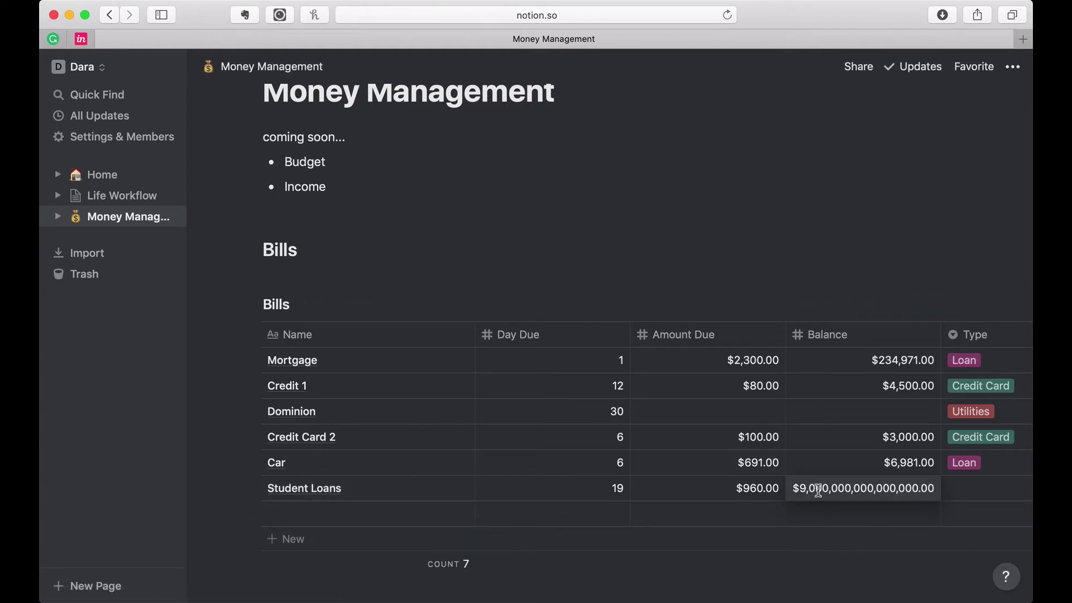
left_click(856, 489, "shift")
key("BackSpace")
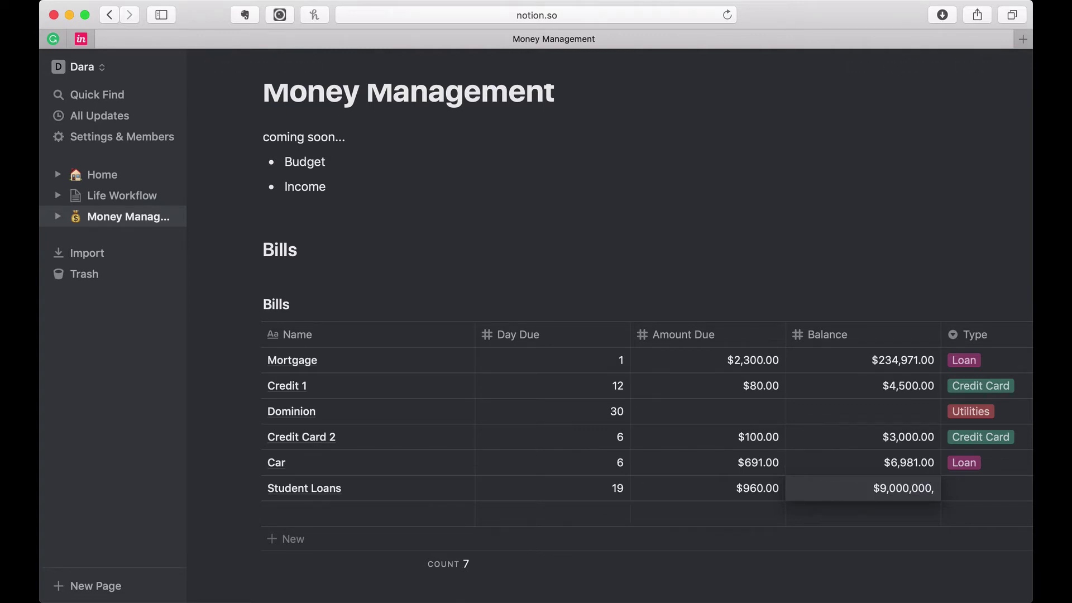
key("Return")
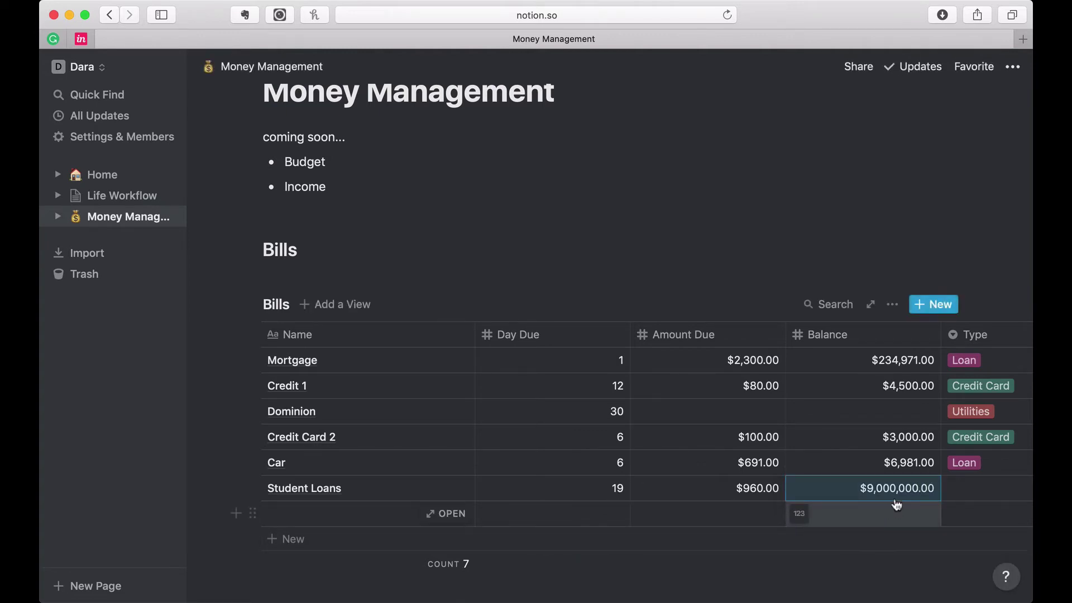
key("Return")
key("BackSpace")
key("BackSpace")
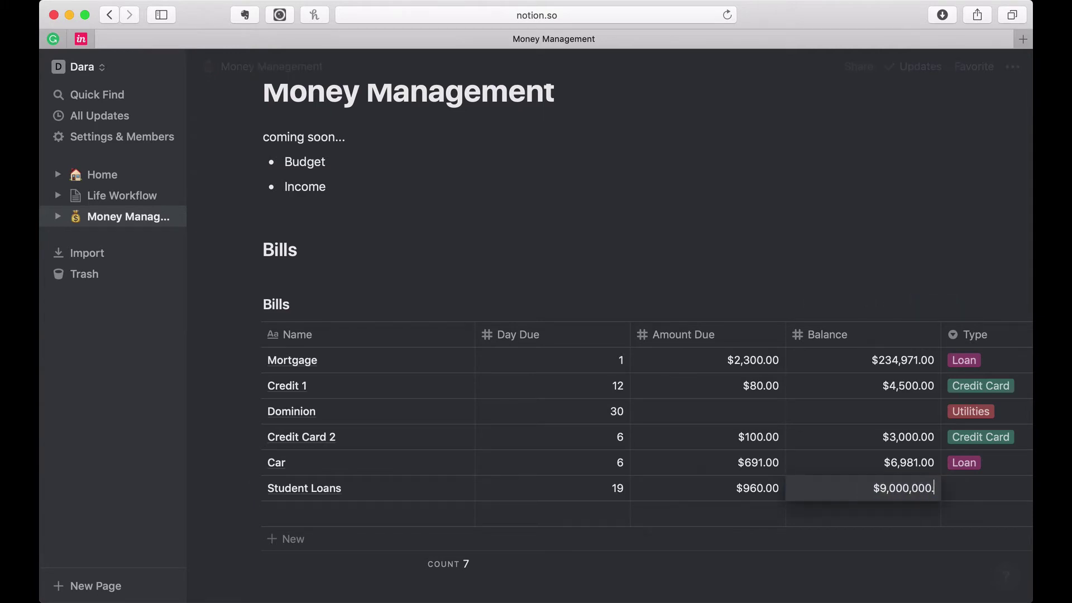
key("BackSpace")
key("BackSpace")
key("Return")
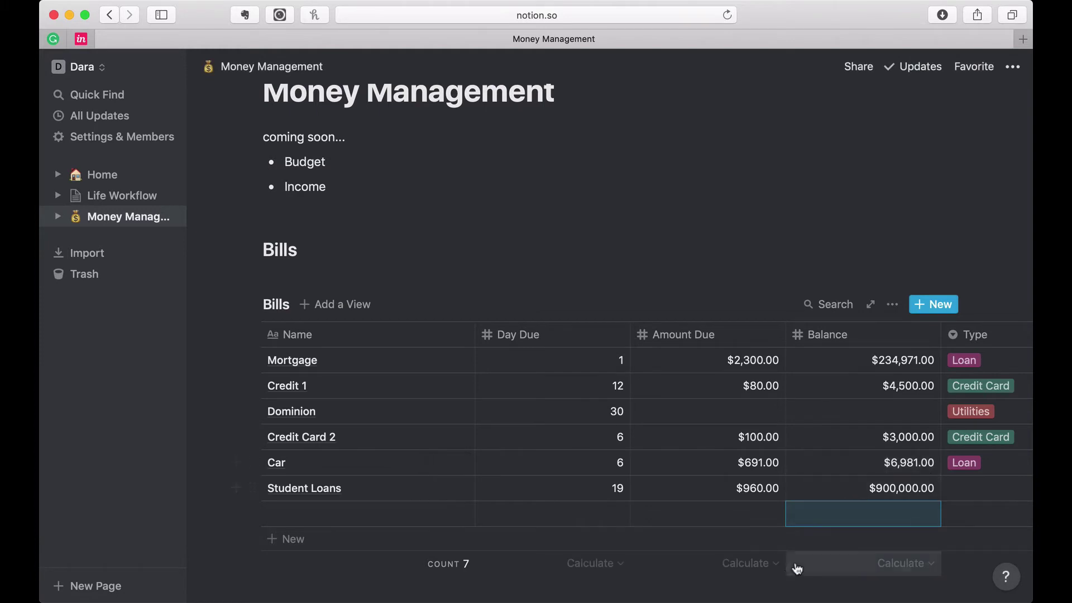
Step: Assign Student Loans the existing Type option Loan and delete the empty row below it
left_click(978, 487)
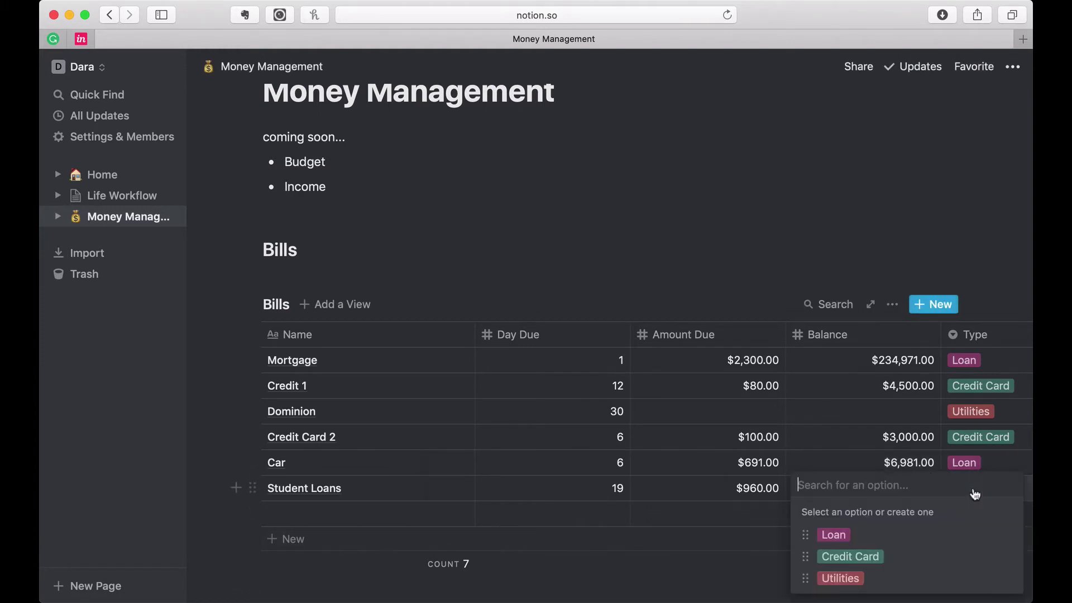
left_click(857, 539)
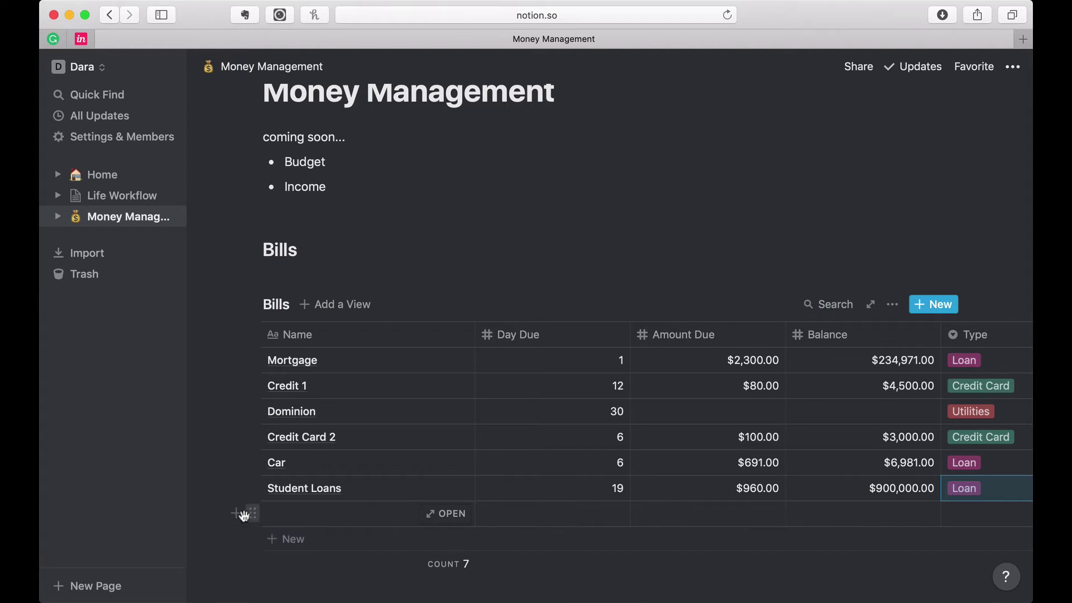
left_click(249, 513)
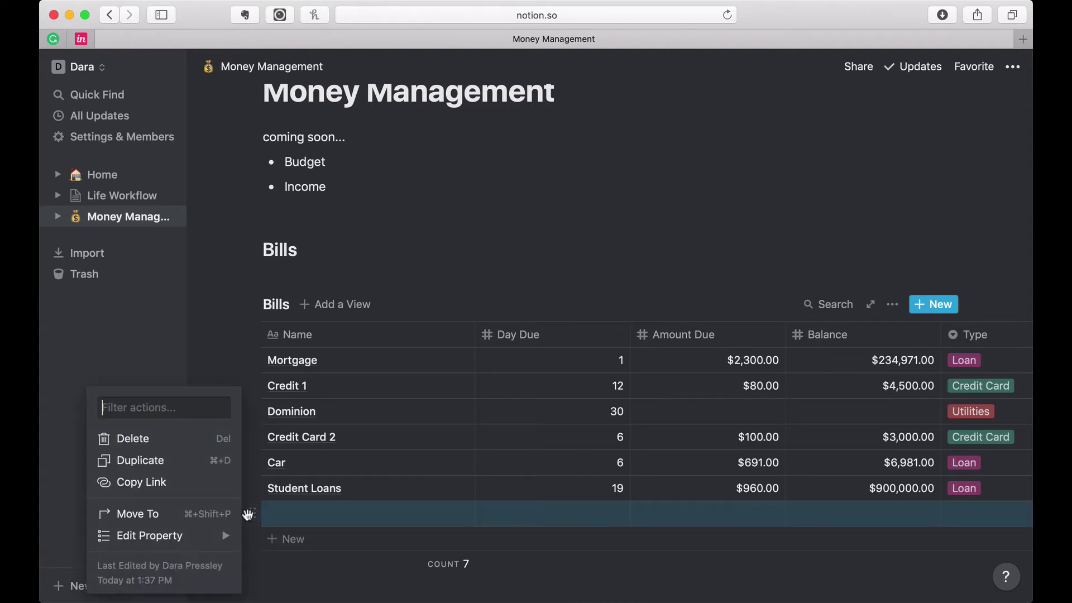
left_click(176, 446)
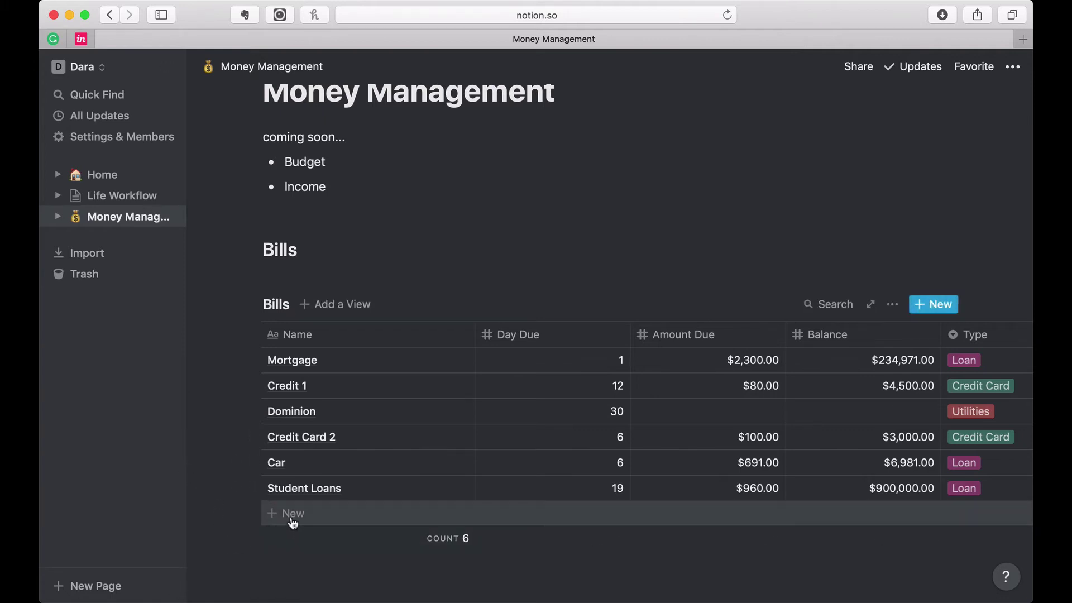
Step: Add a text line reading Bill Pay beneath the Bills table
scroll(291, 522, "down", 3)
scroll(292, 520, "down", 1)
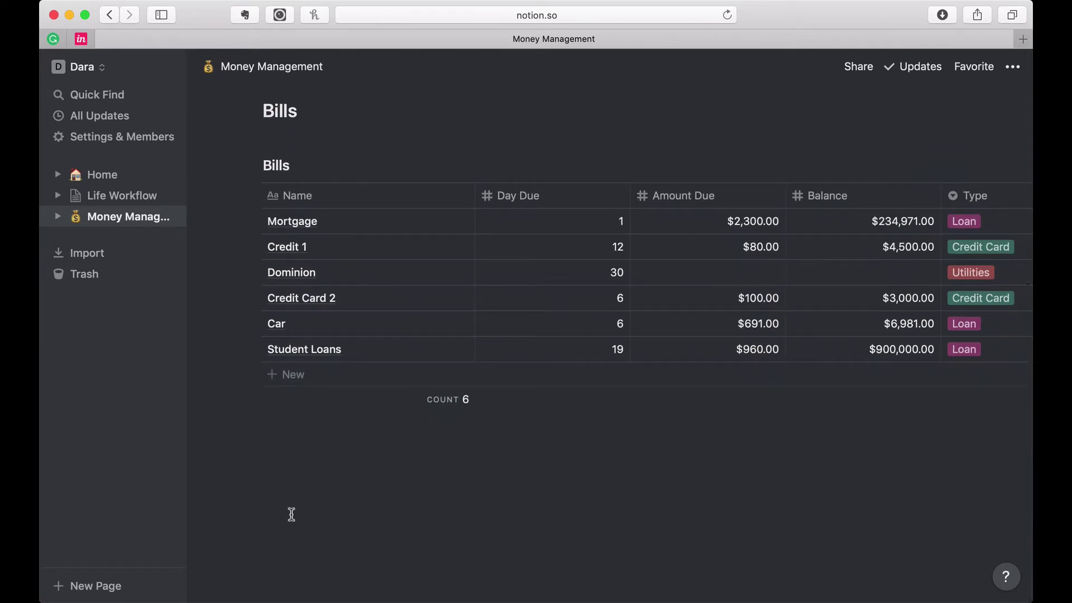
left_click(301, 491)
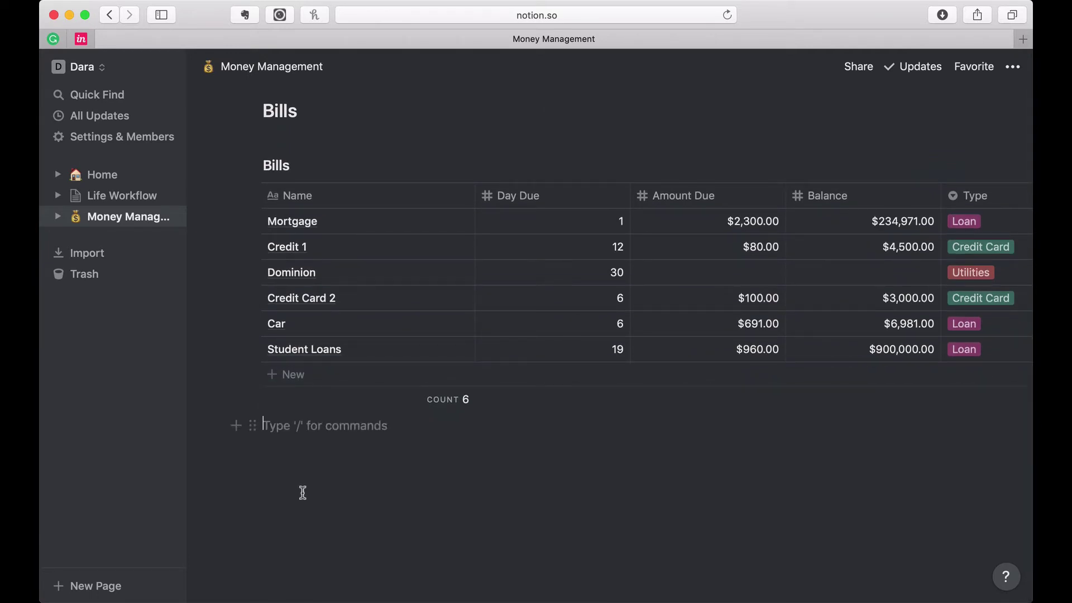
type("Bill Pay")
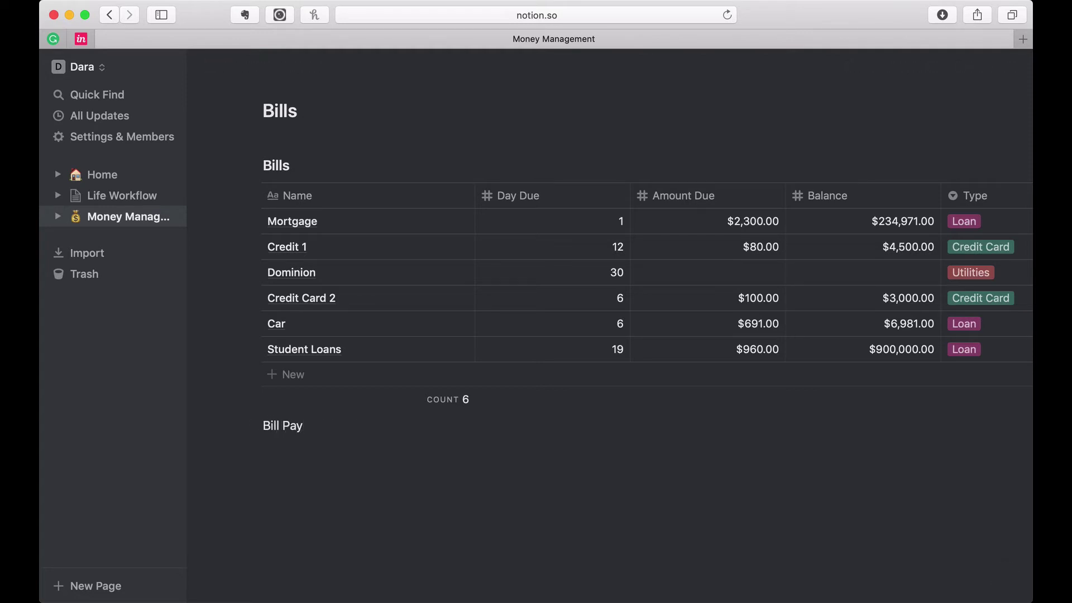
Step: Add a bill named Water with the existing Type option Utilities, and start an empty line below the Bill Pay text
left_click(271, 374)
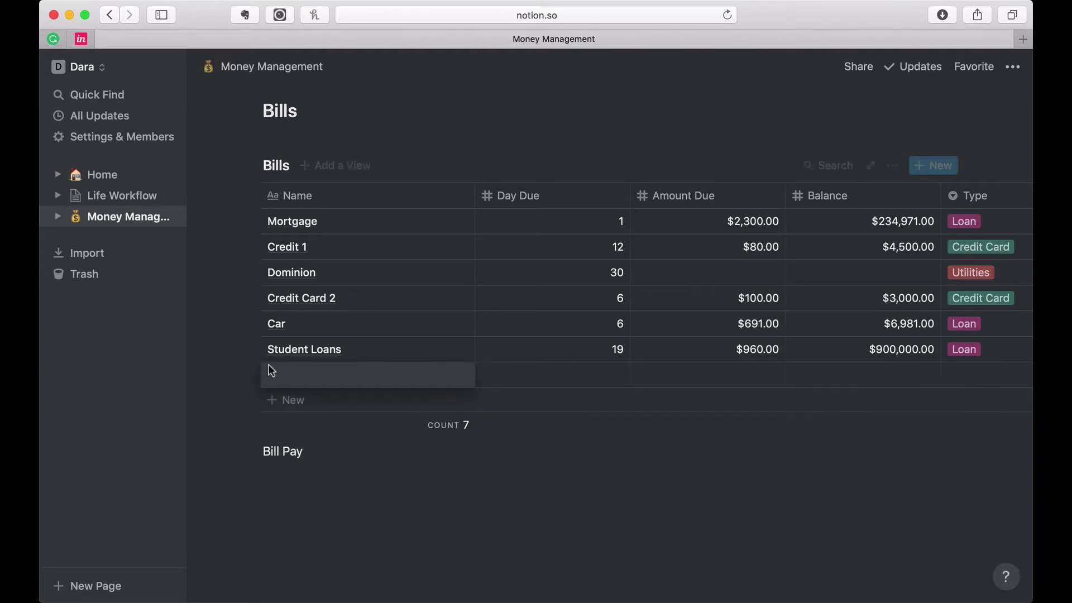
type("Water")
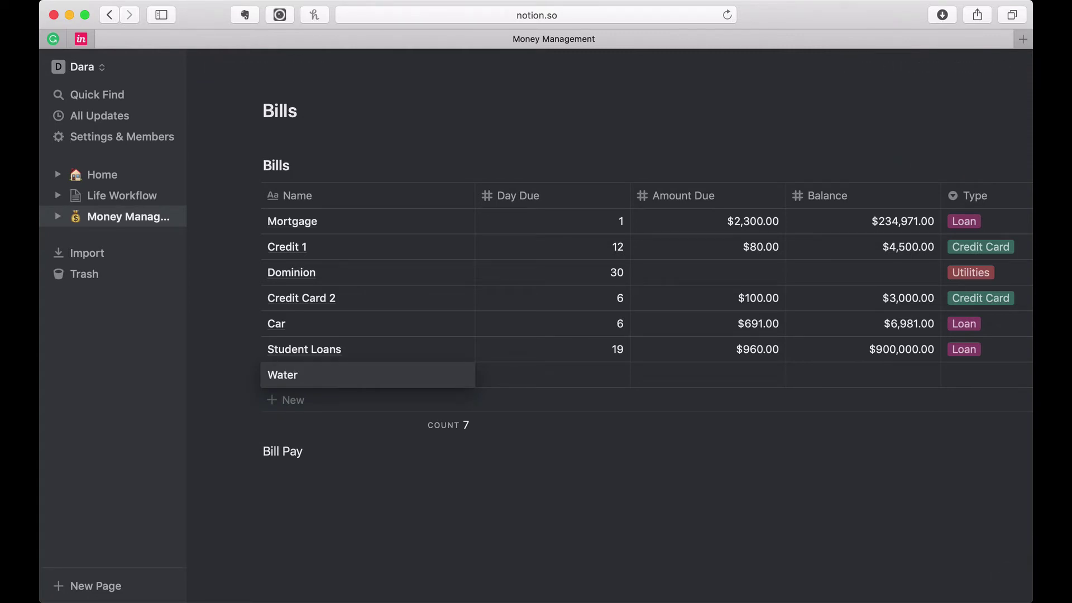
key("Escape")
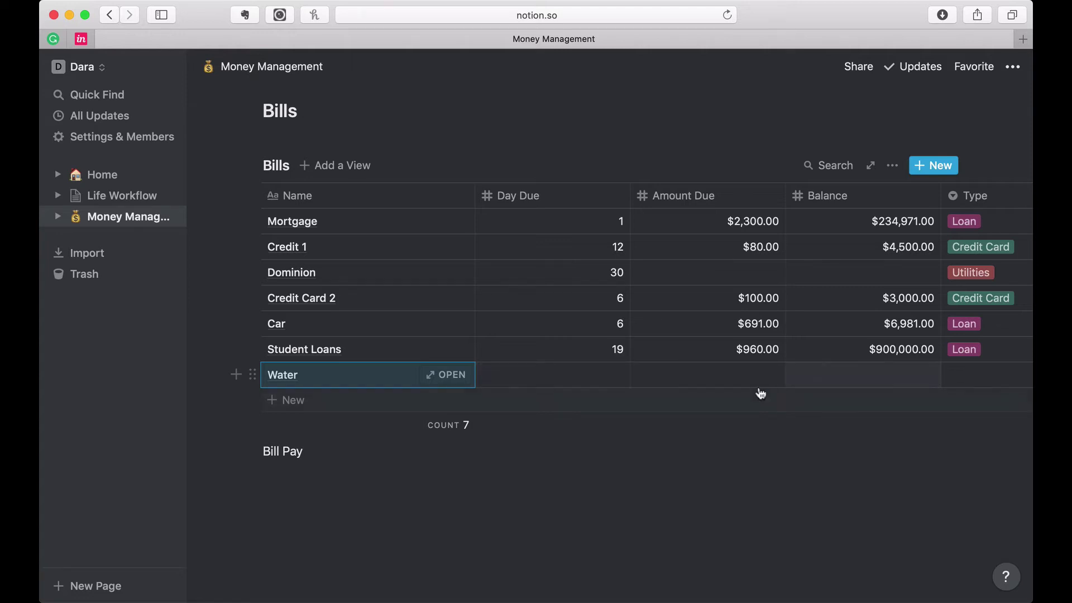
left_click(963, 374)
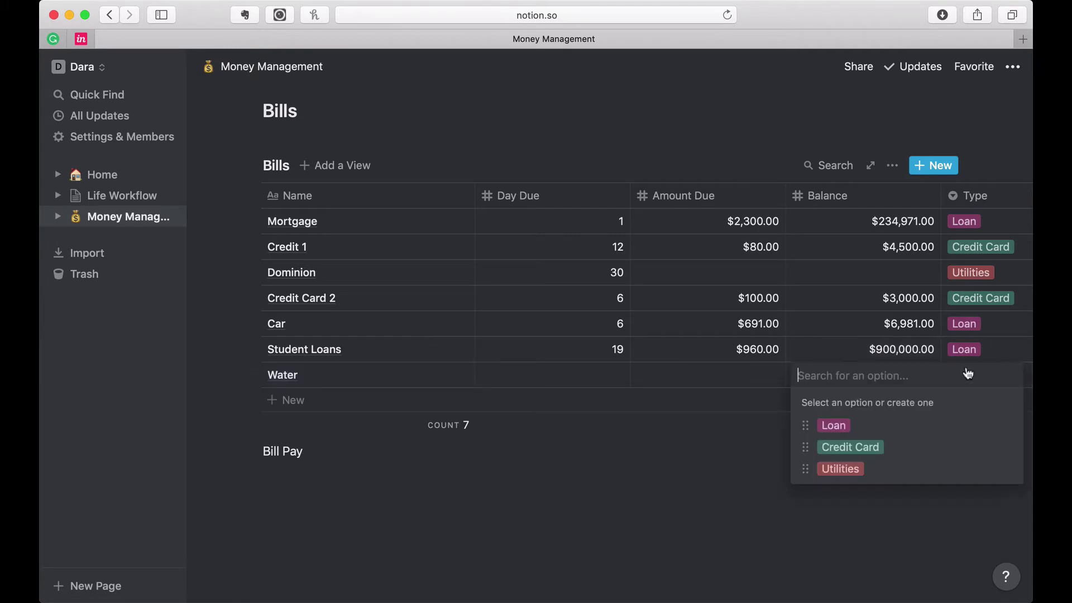
left_click(847, 470)
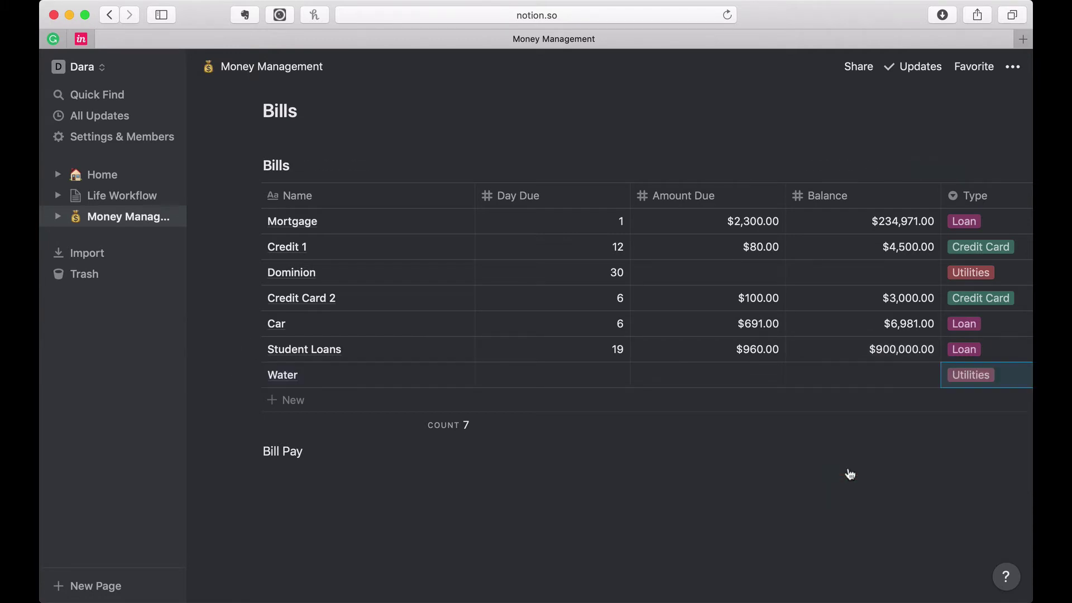
left_click(849, 473)
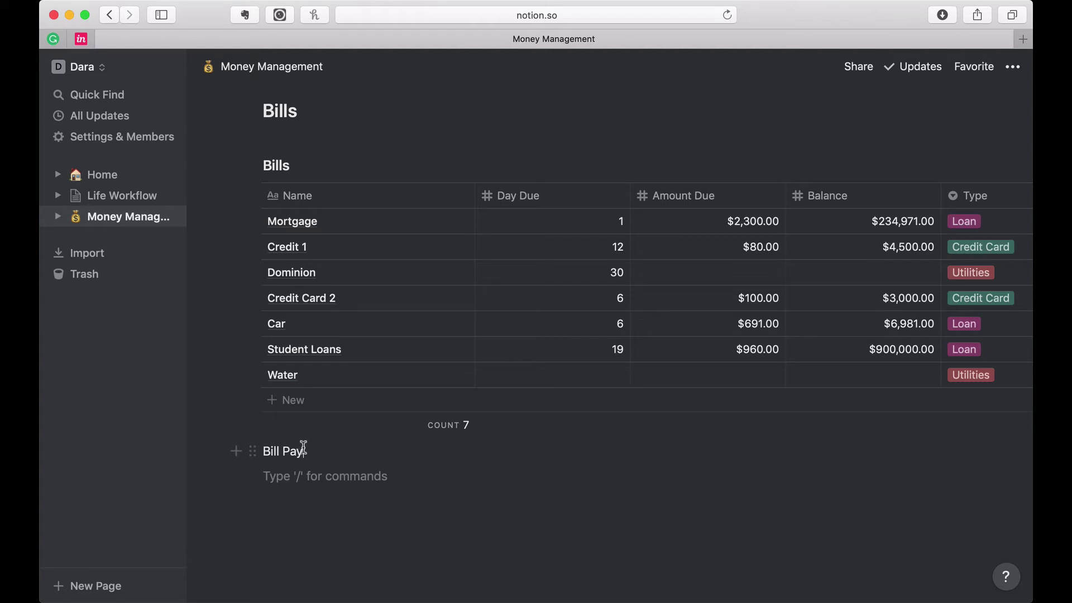
Step: Replace the Bill Pay text line beneath the Bills table with an inline table titled Bill Pay
left_click_drag(303, 450, 259, 452)
key("BackSpace")
key("BackSpace")
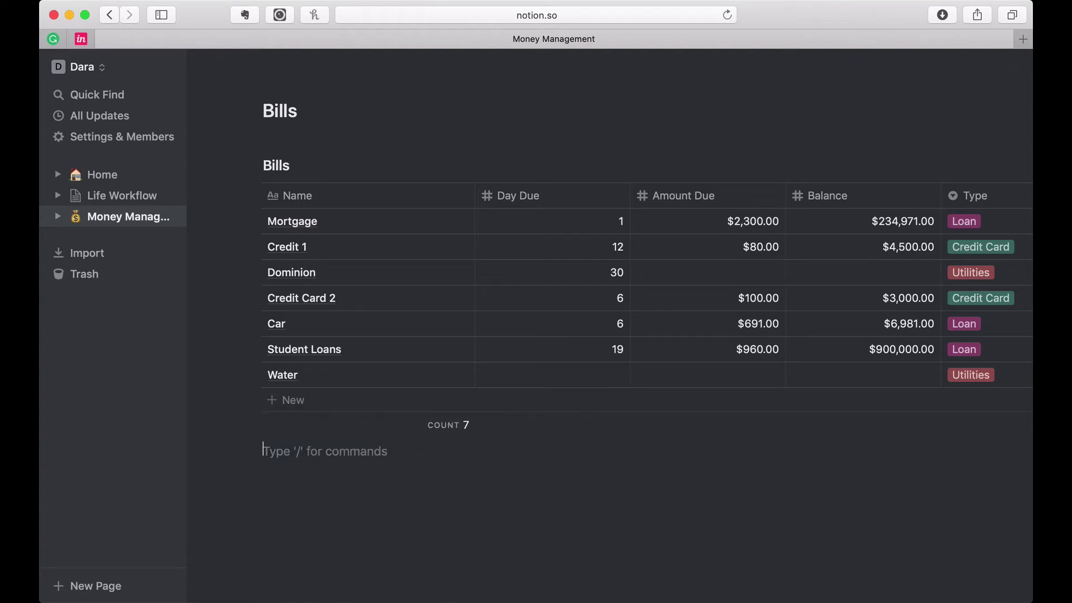
type("/")
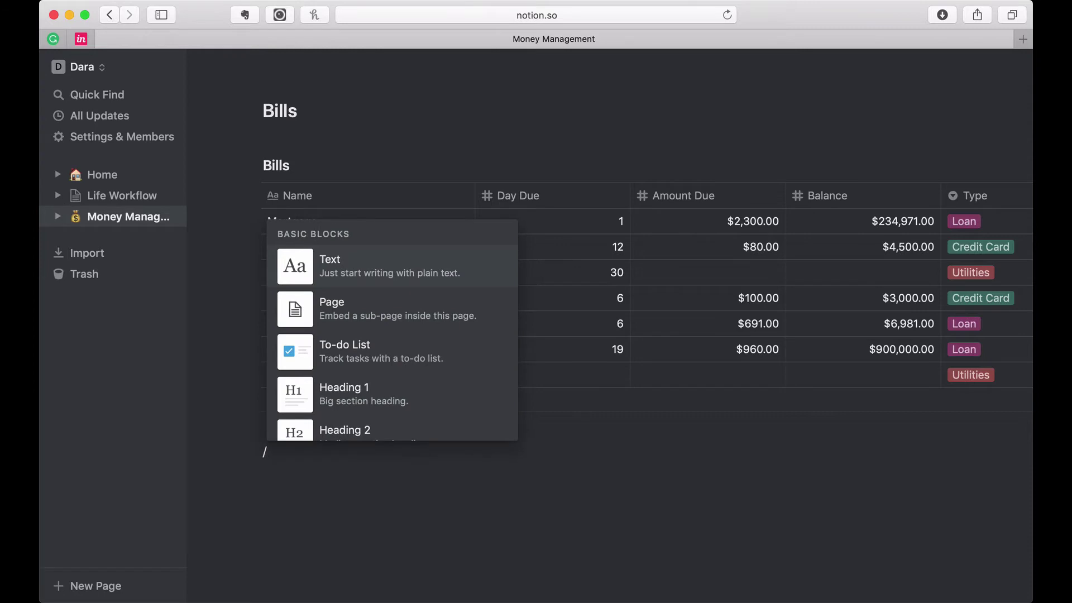
type("tab")
key("Return")
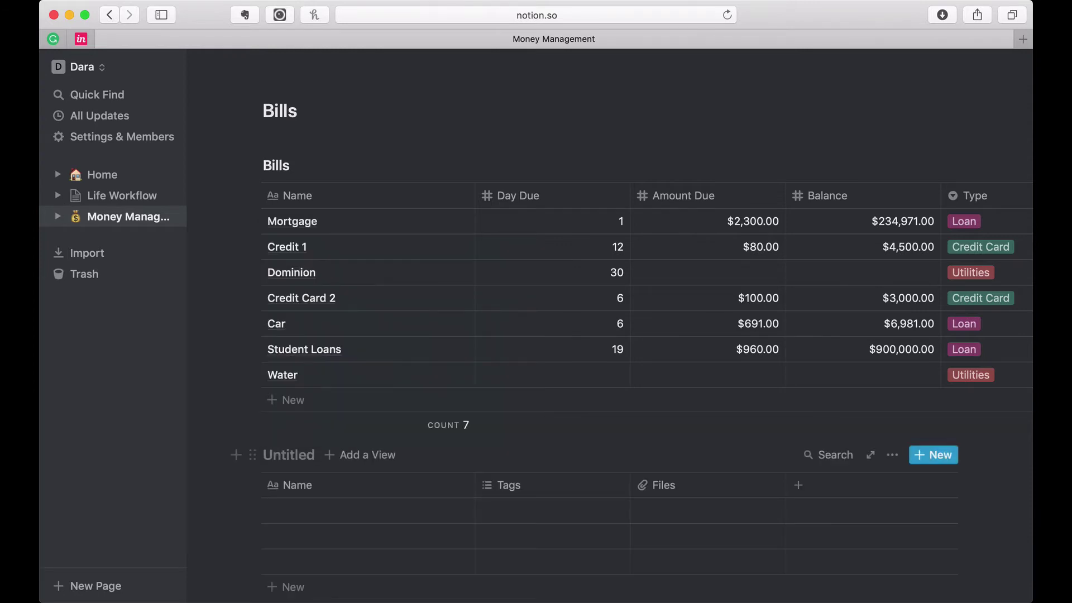
type("Bill Pay")
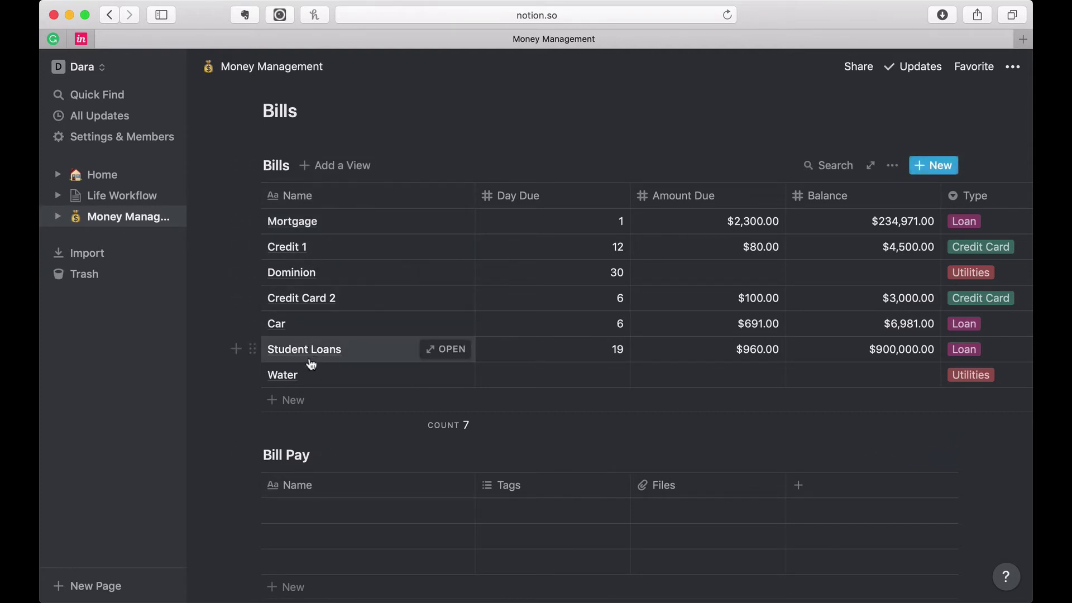
Step: Name the first entry of the Bill Pay table Mortgage
scroll(311, 380, "down", 3)
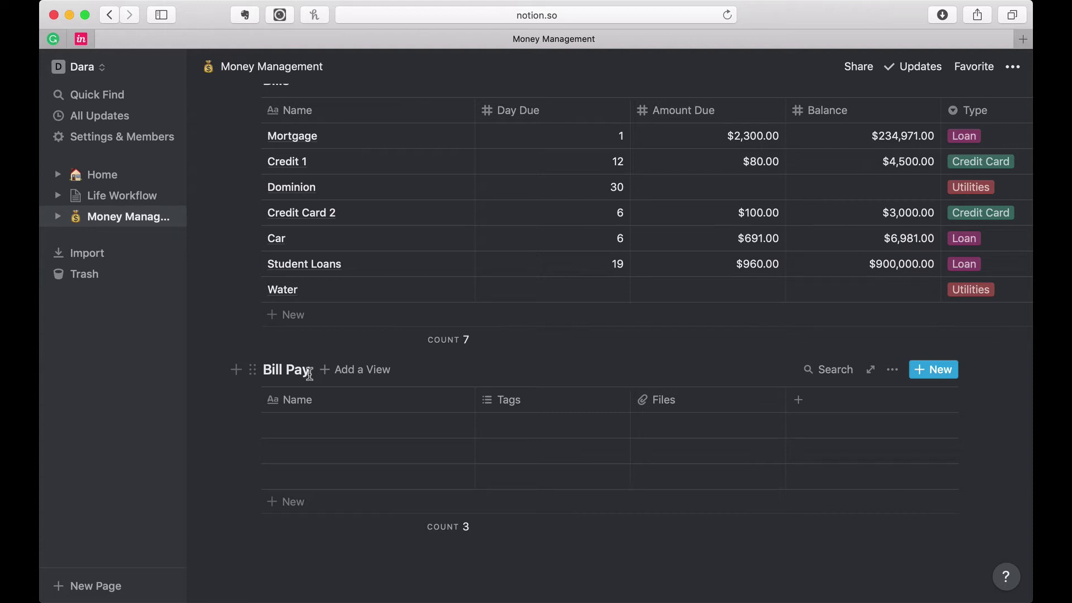
left_click(311, 433)
type("M")
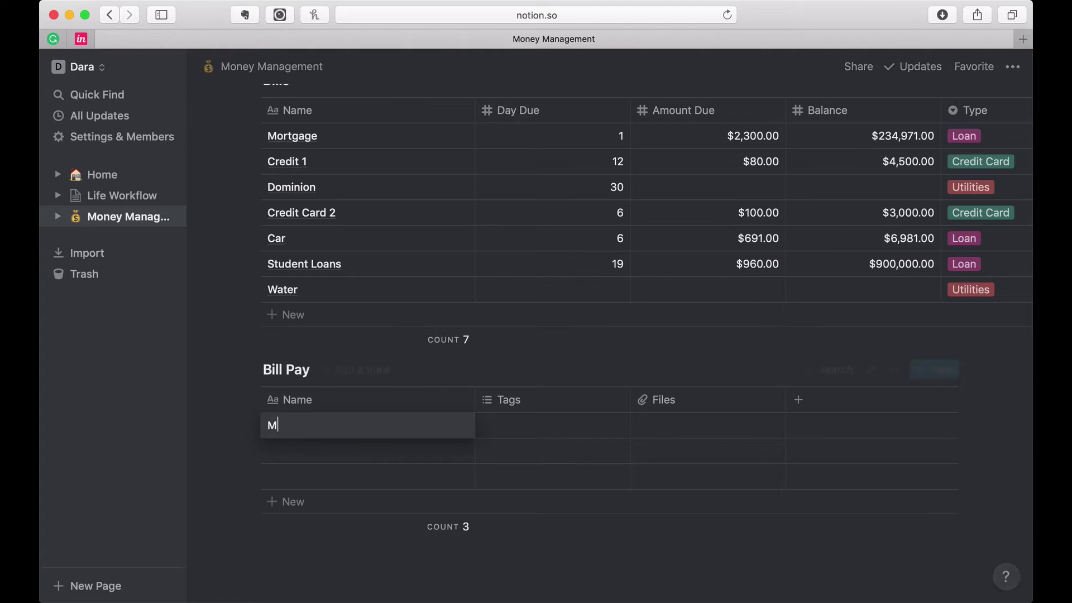
type("ortga")
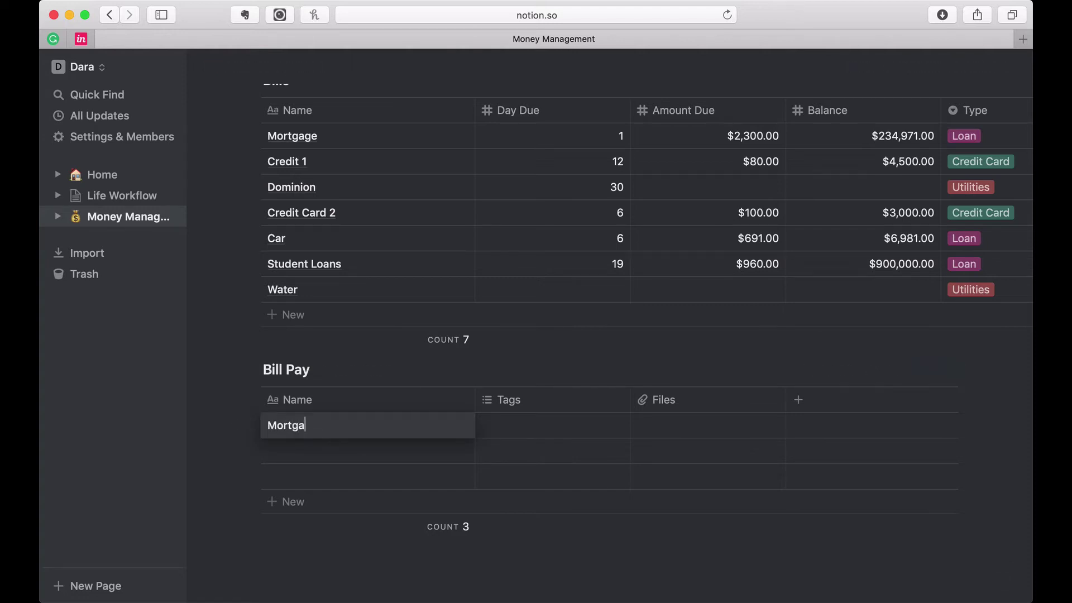
type("ge")
key("Return")
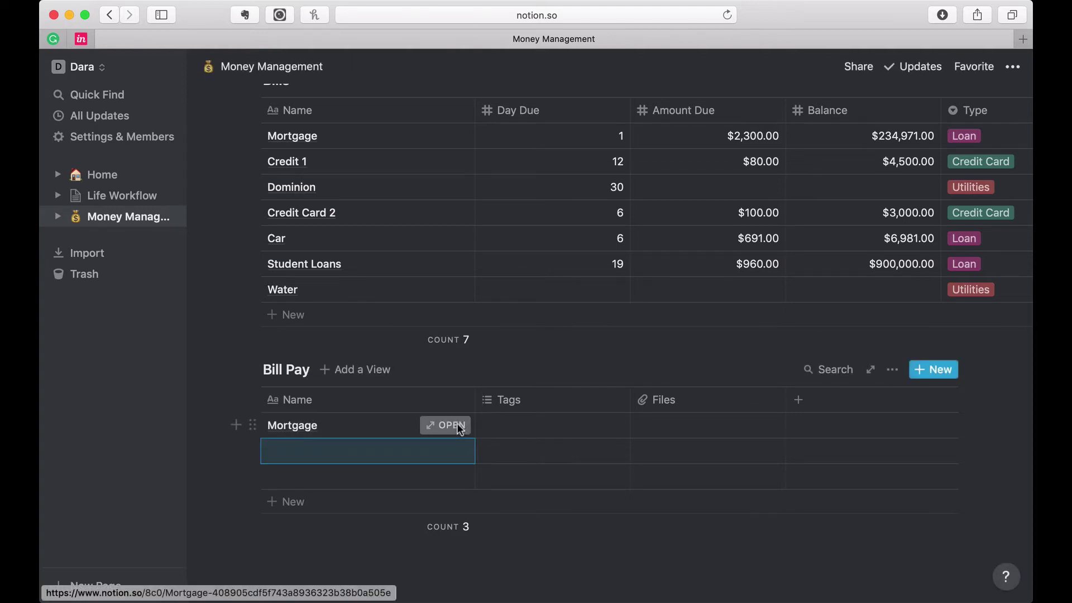
Step: Open the Bill Pay Mortgage entry and insert a bulleted list: Amount Paid, Confirmation, → Bills with nested Name, Day due, Amount Due, and Status
left_click(444, 425)
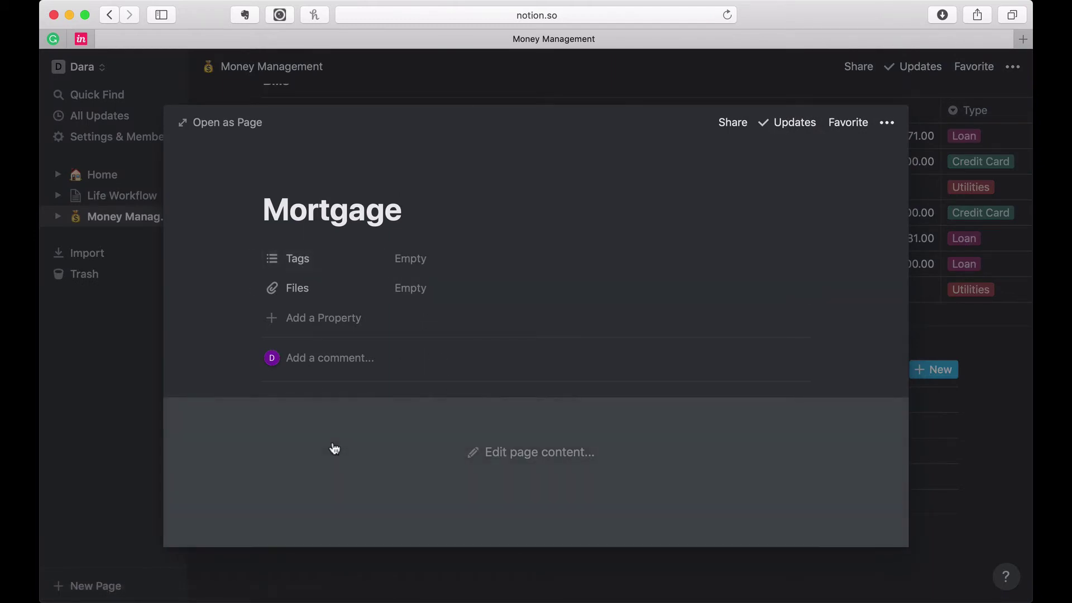
left_click(494, 509)
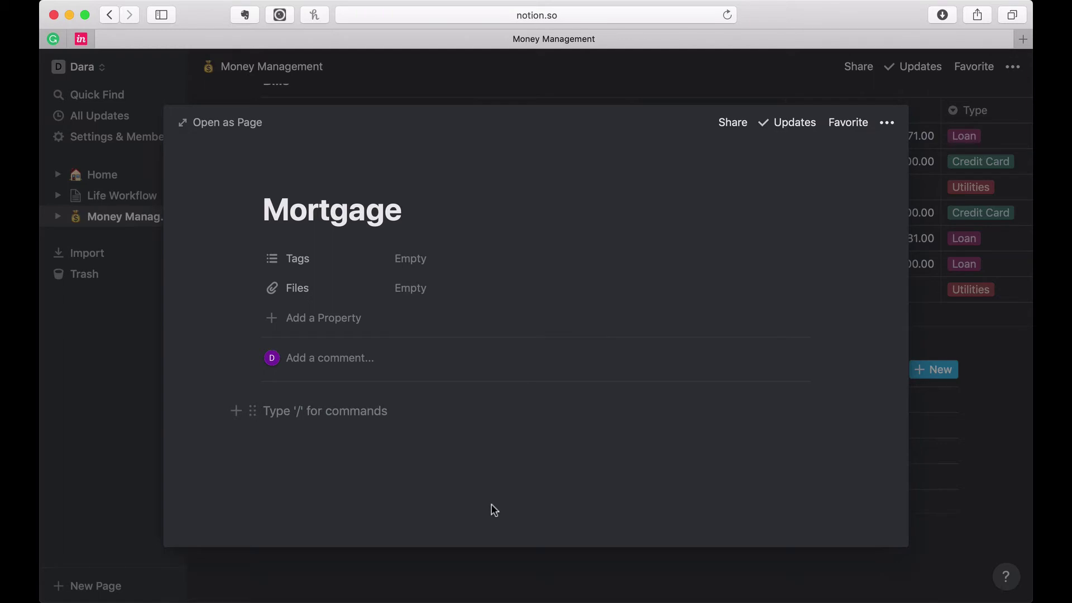
type("Amount Paid Confirmation → Bills Name Day due Amount Due Status")
scroll(491, 503, "down", 2)
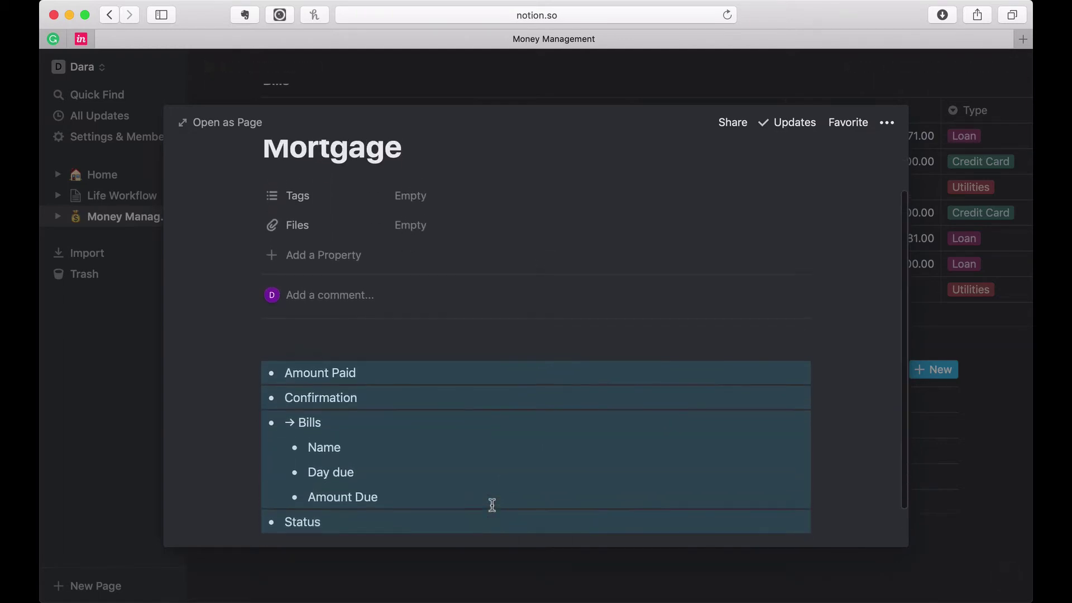
Step: Rename the Tags property to Amount Paid and set its type to Number
left_click(307, 190)
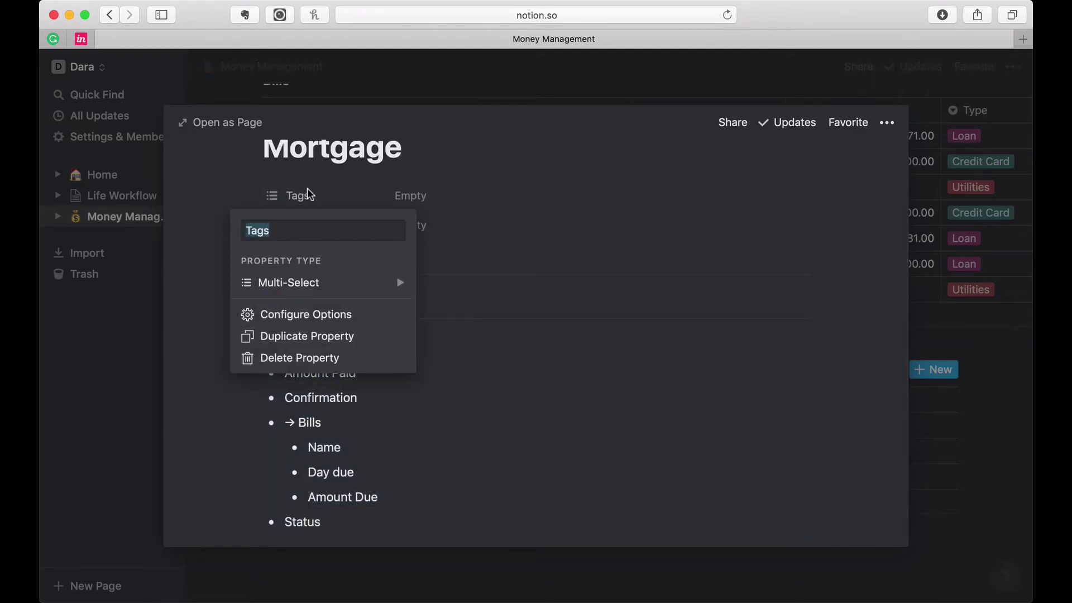
type("A")
key("BackSpace")
key("BackSpace")
type("mount Paid")
mouse_move(341, 284)
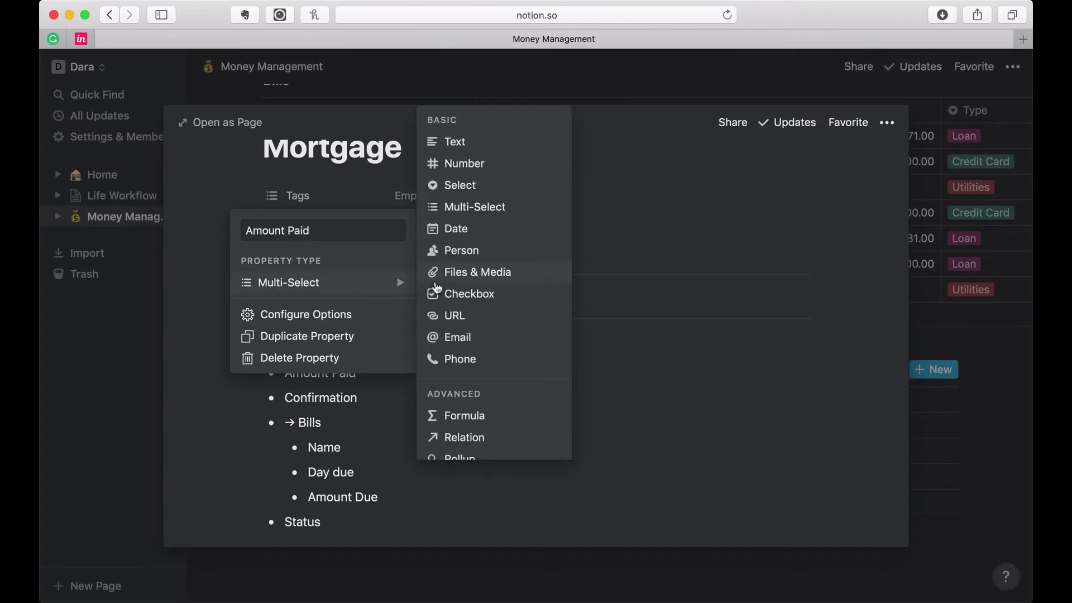
left_click(453, 164)
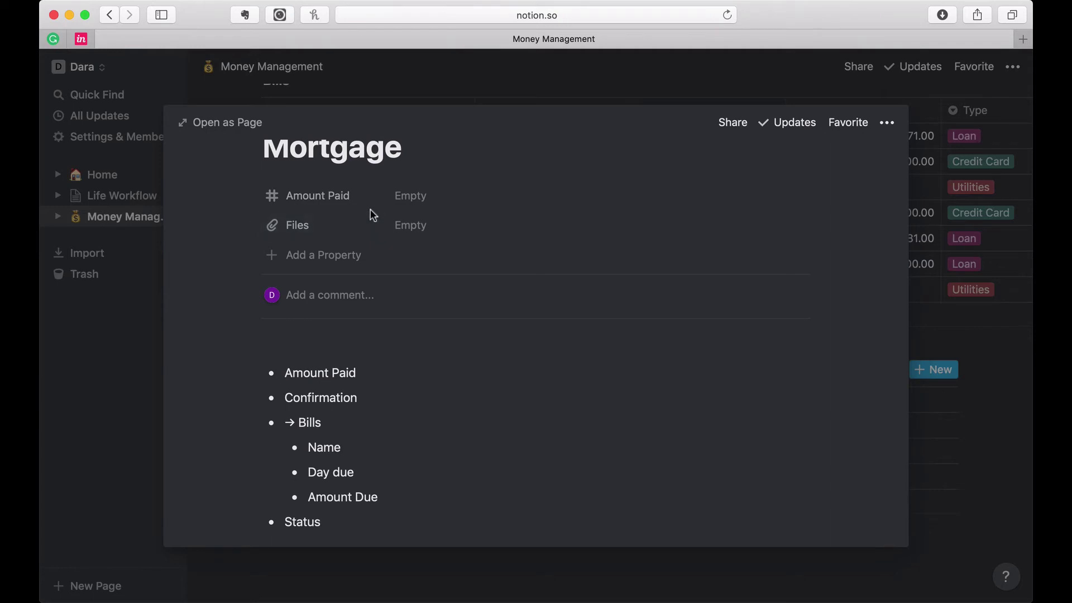
Step: Rename the Files property to Confirmation and set its type to Text
left_click(335, 225)
type("Con")
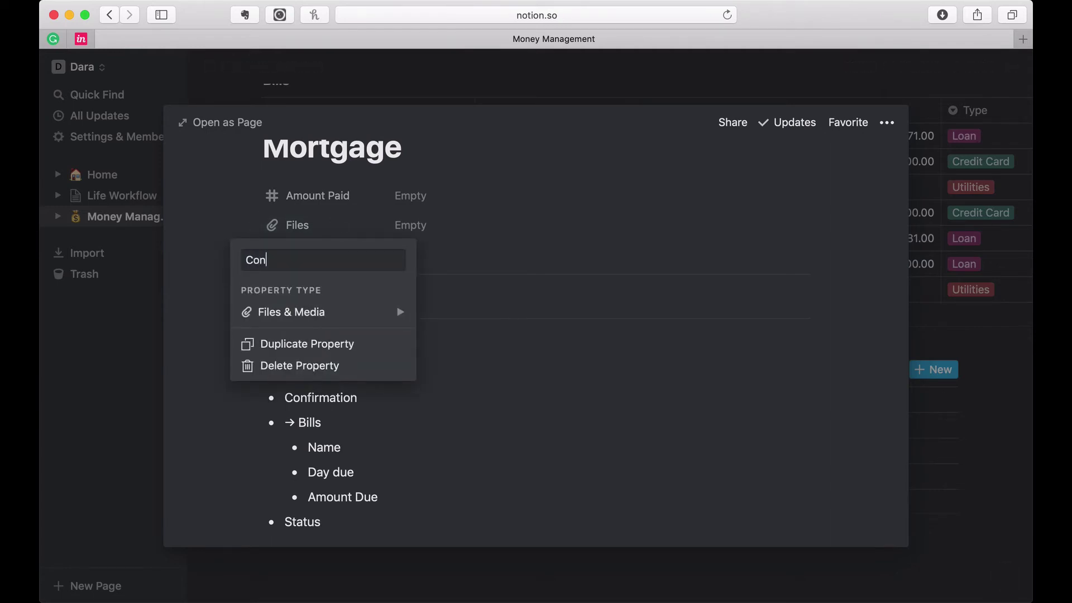
type("firmation")
mouse_move(362, 317)
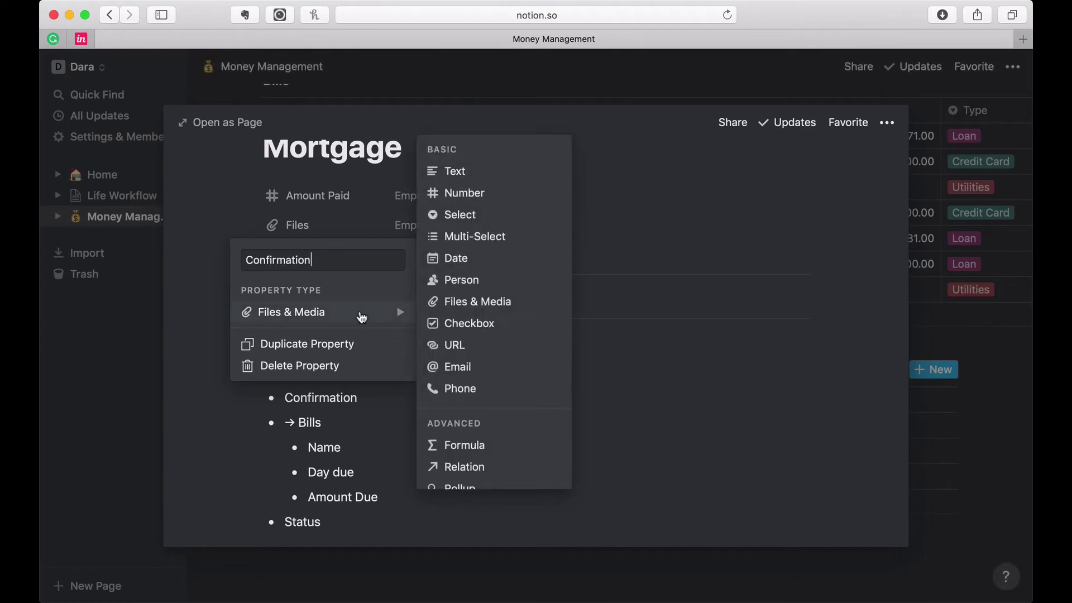
left_click(466, 173)
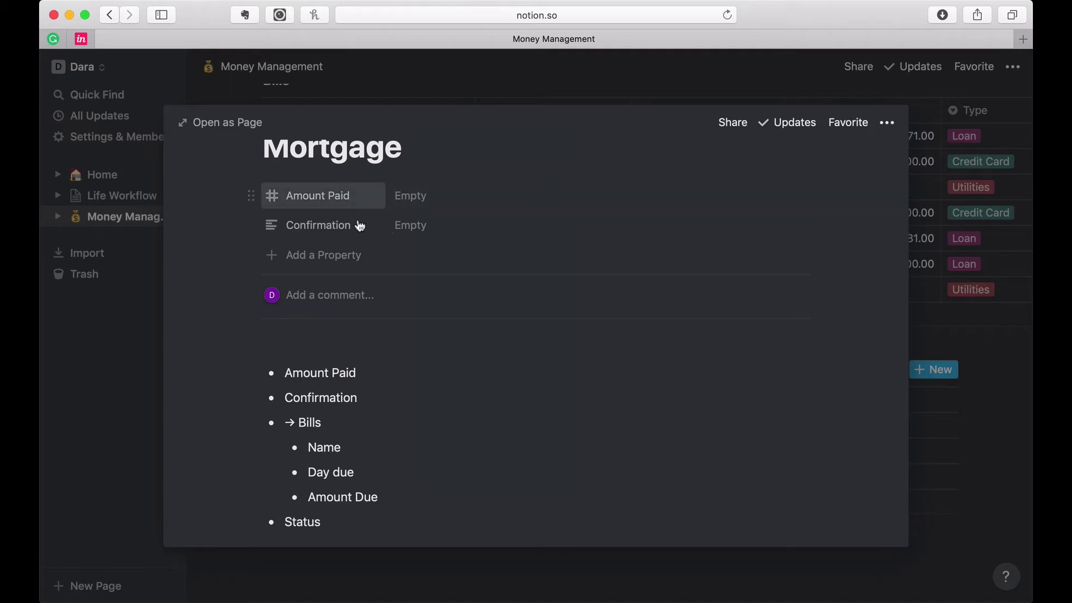
Step: Add a property named Day Due to the Mortgage entry and set its type to Rollup
left_click(326, 257)
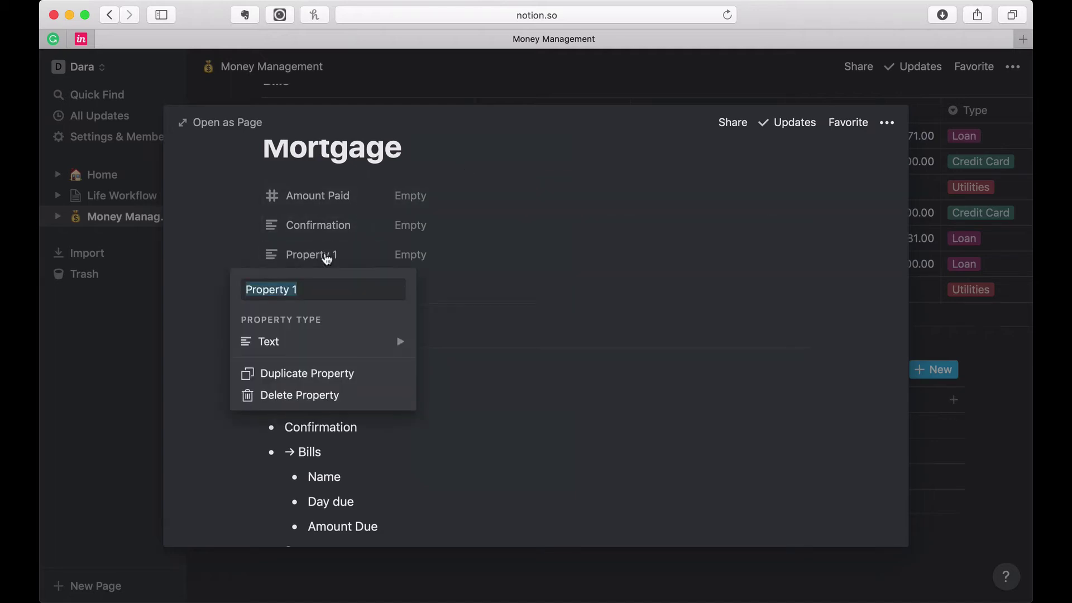
type("B")
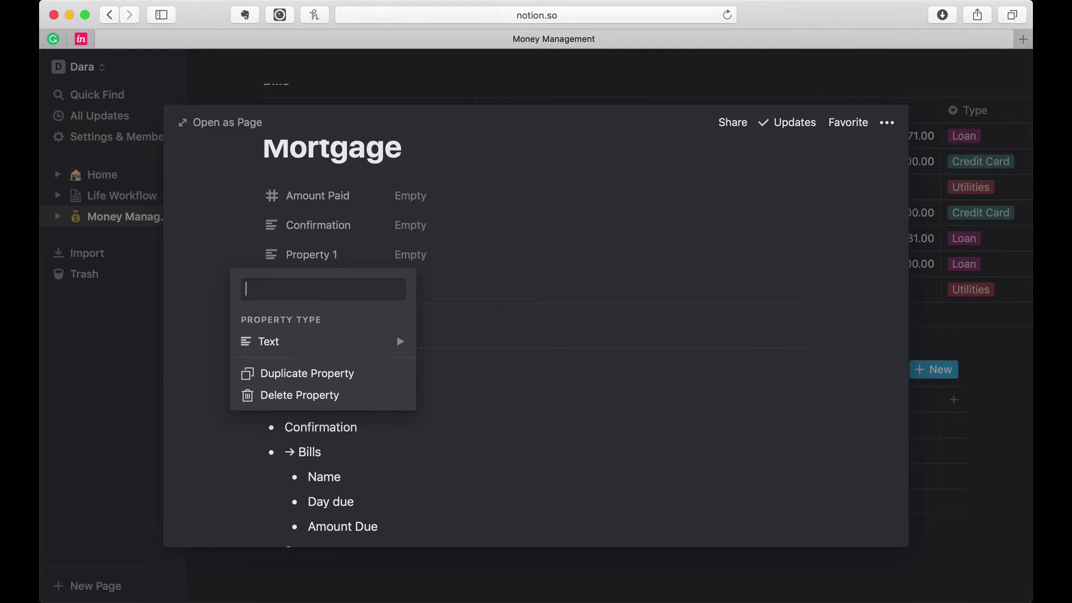
type("Bill")
mouse_move(338, 349)
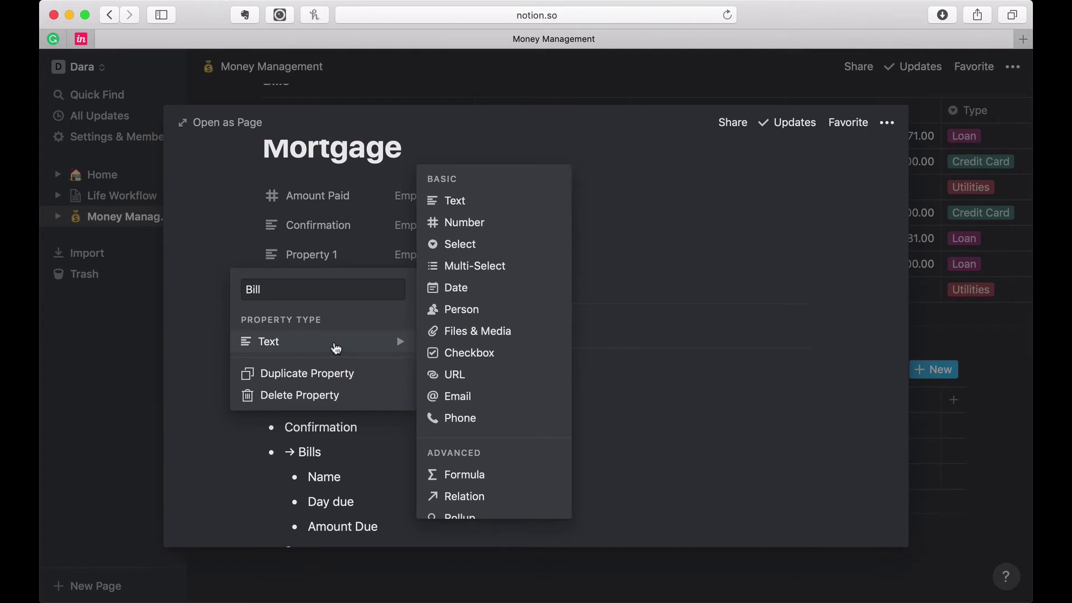
key("BackSpace")
key("BackSpace")
key("BackSpace")
key("BackSpace")
type("D")
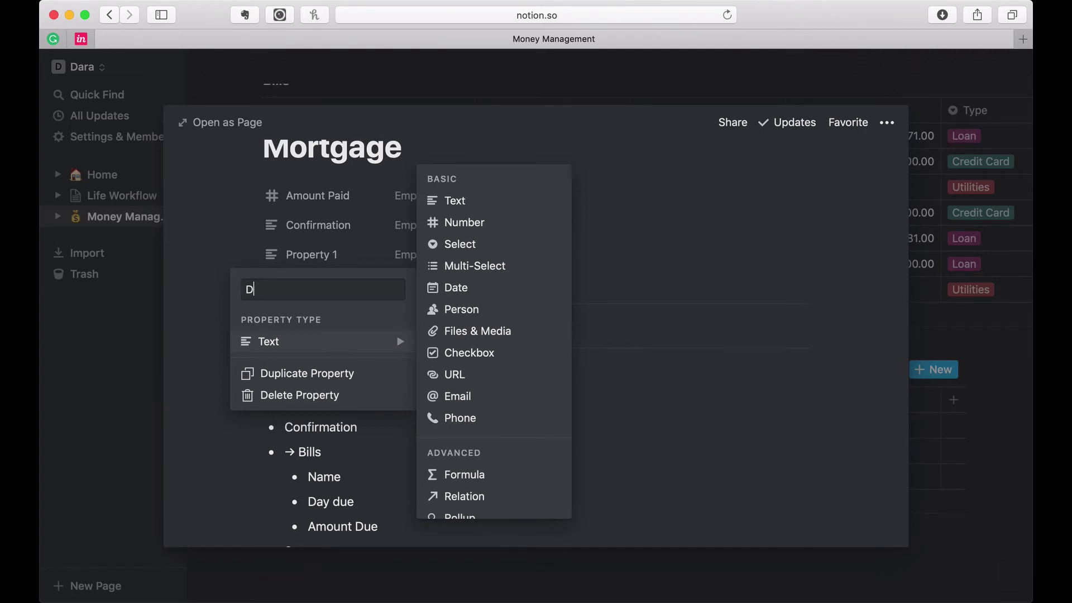
type("ay Due")
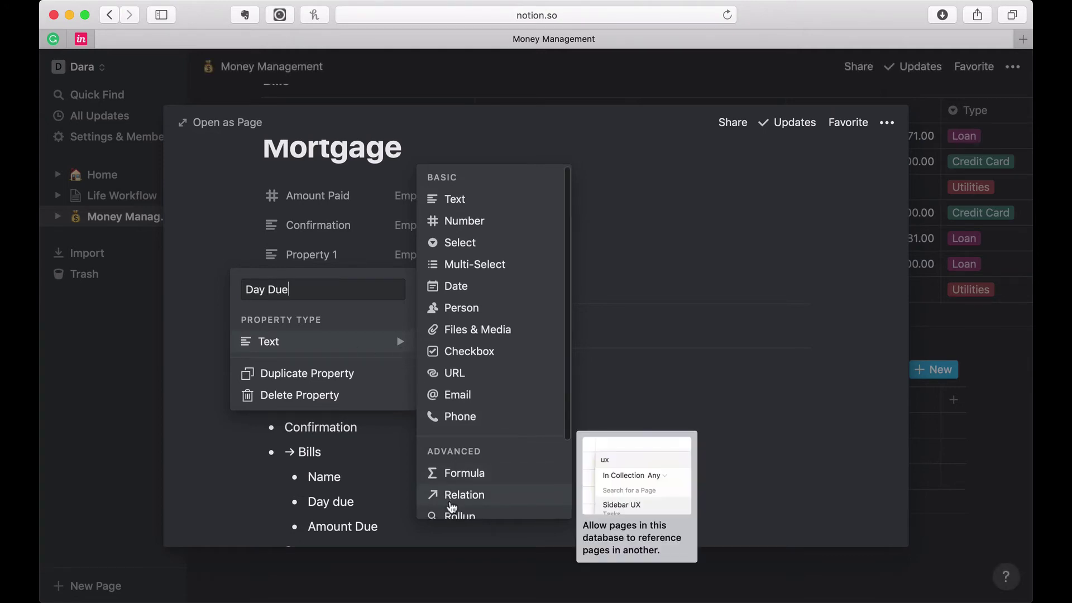
scroll(451, 507, "down", 2)
left_click(453, 459)
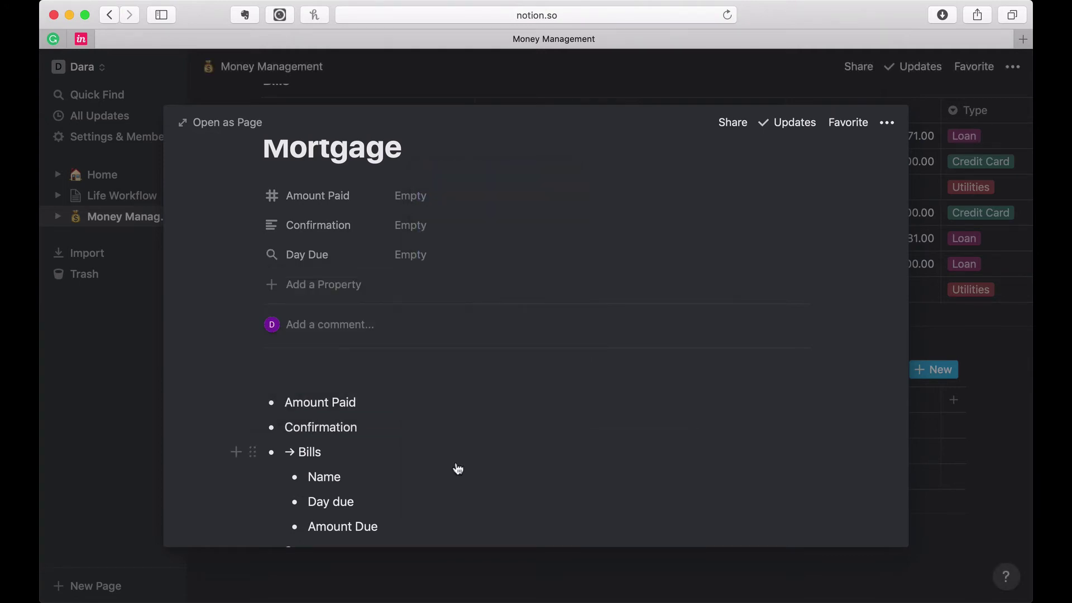
Step: Try to choose an existing relation for the Day Due rollup
left_click(412, 261)
left_click(427, 312)
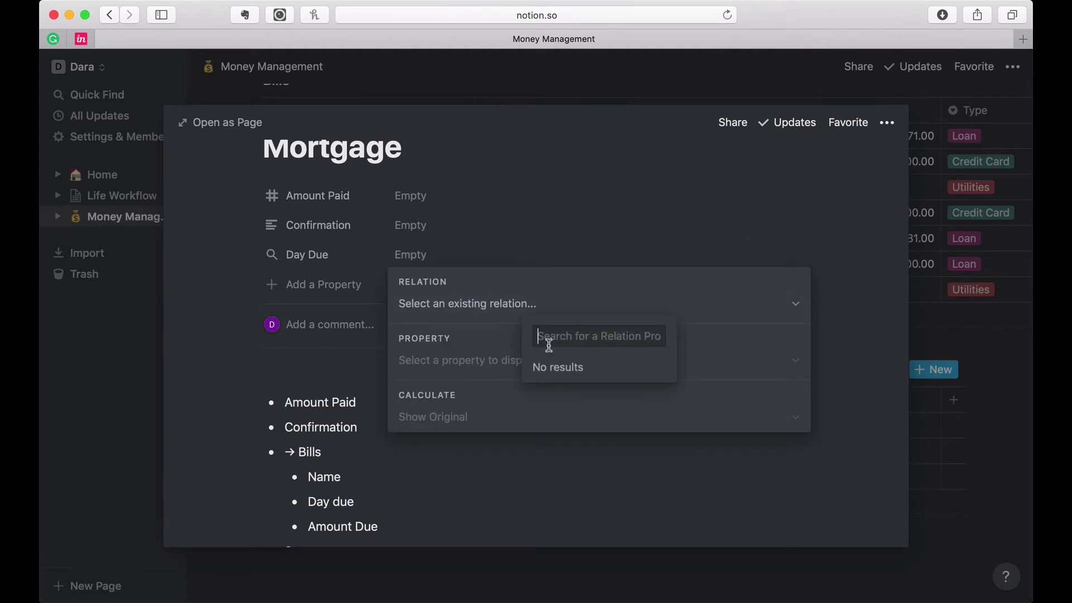
left_click(458, 301)
left_click(462, 306)
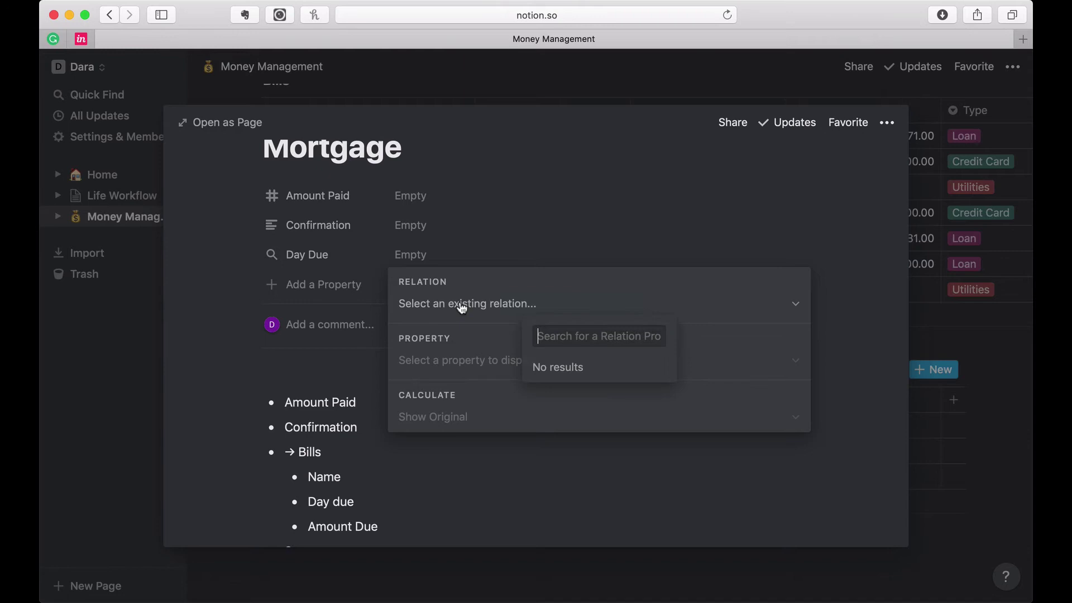
left_click(717, 308)
left_click(414, 249)
Step: Add a Relation property named Bill that links to the Bills database in Money Management
left_click(294, 285)
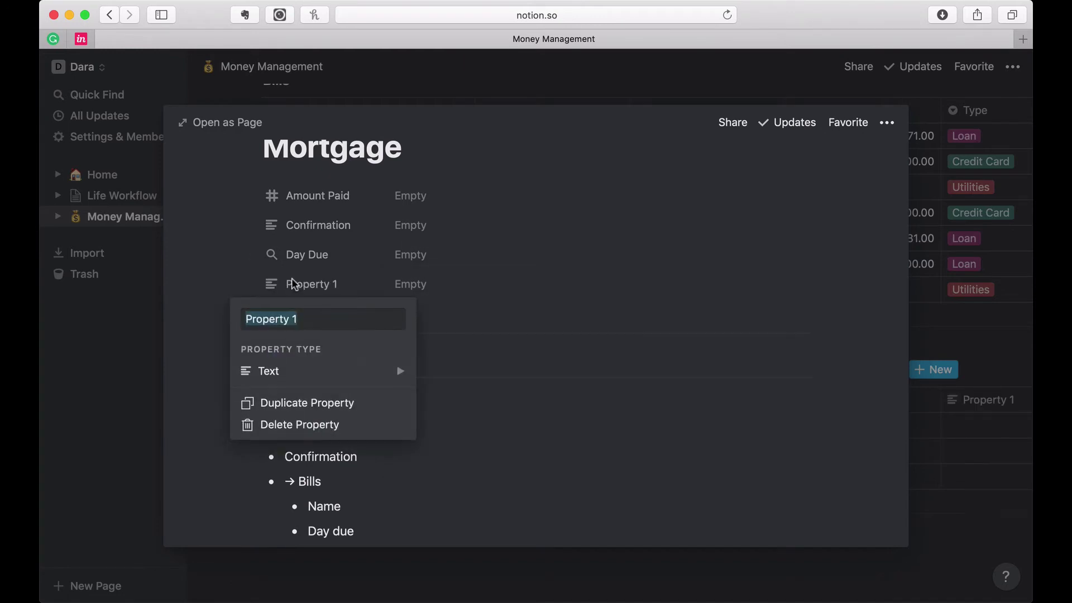
type("Bill")
mouse_move(307, 374)
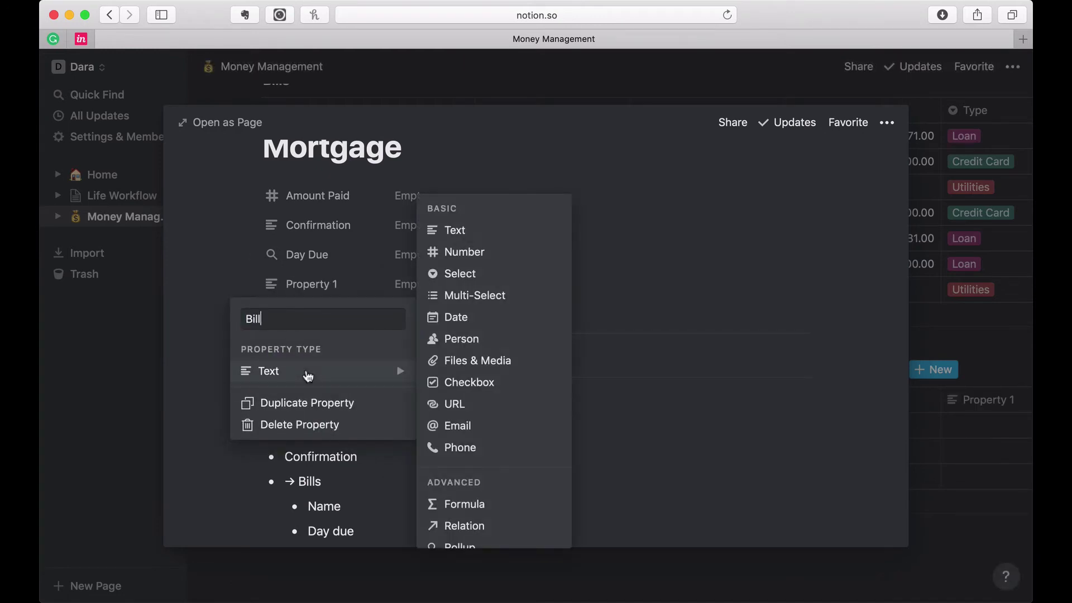
left_click(452, 527)
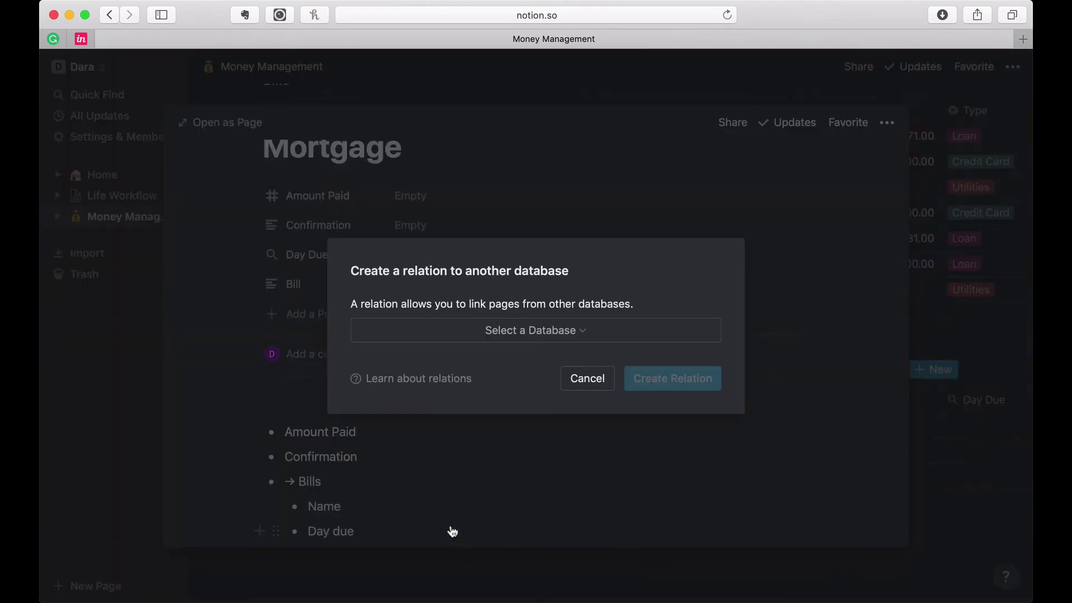
left_click(471, 339)
scroll(447, 457, "down", 3)
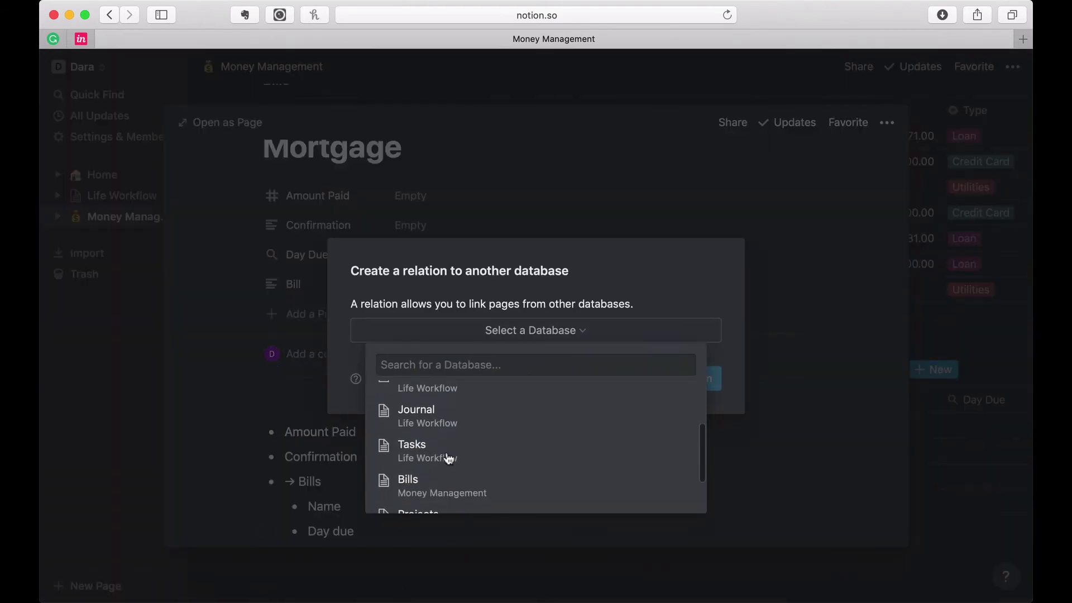
left_click(447, 457)
left_click(647, 378)
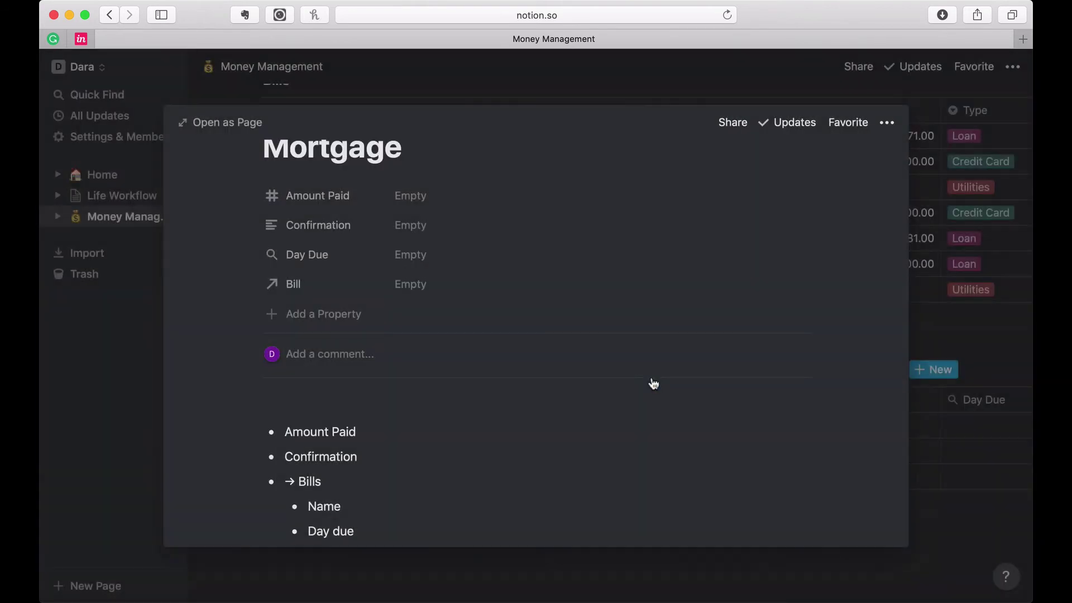
Step: Configure the Day Due rollup to use the Bill relation and display its Day Due property
left_click(411, 257)
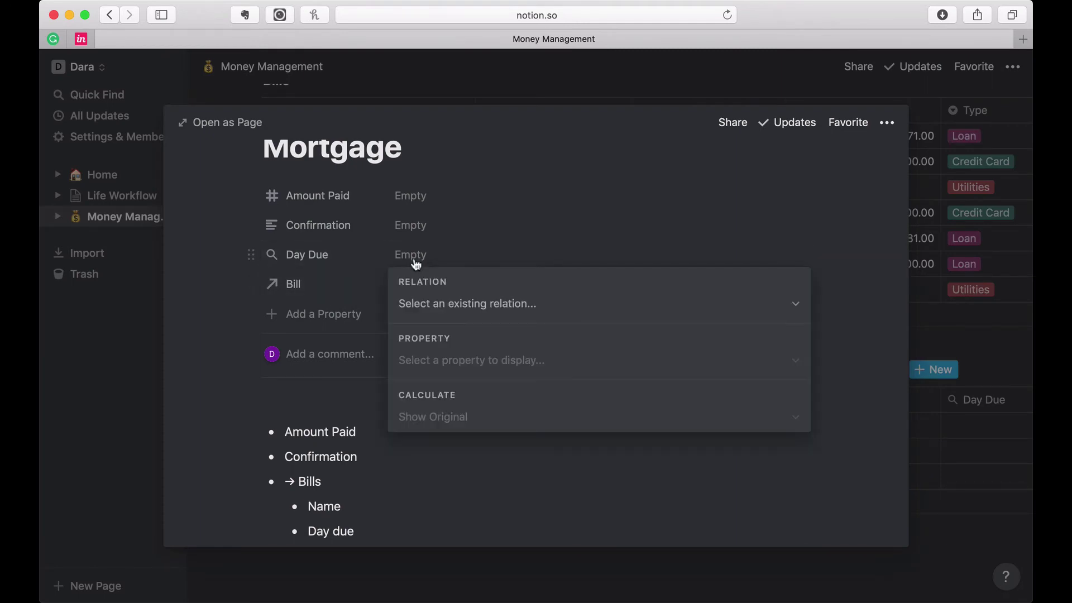
left_click(444, 303)
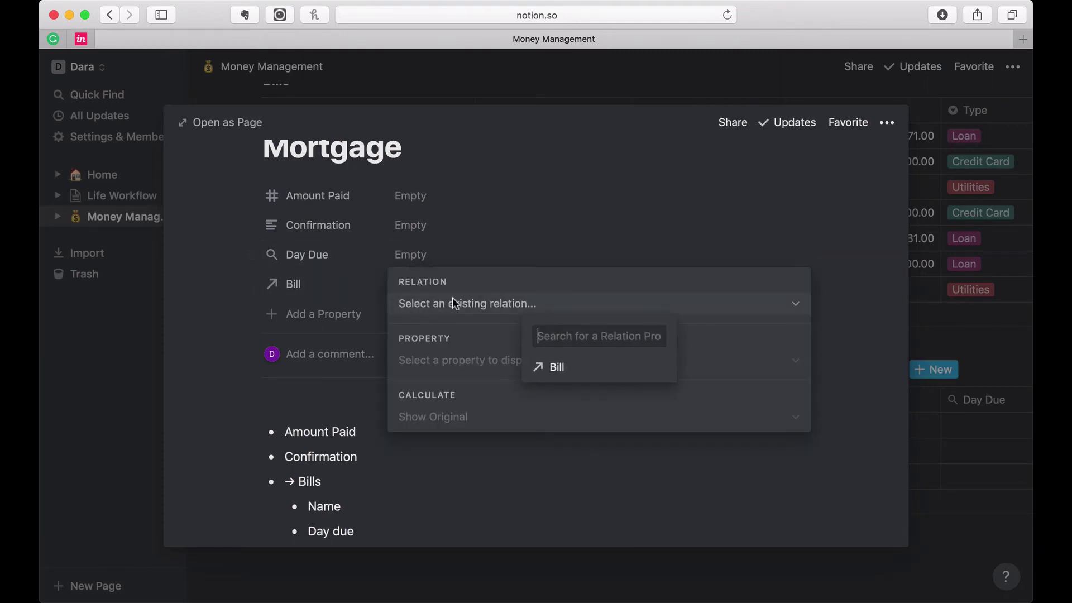
left_click(539, 366)
left_click(474, 363)
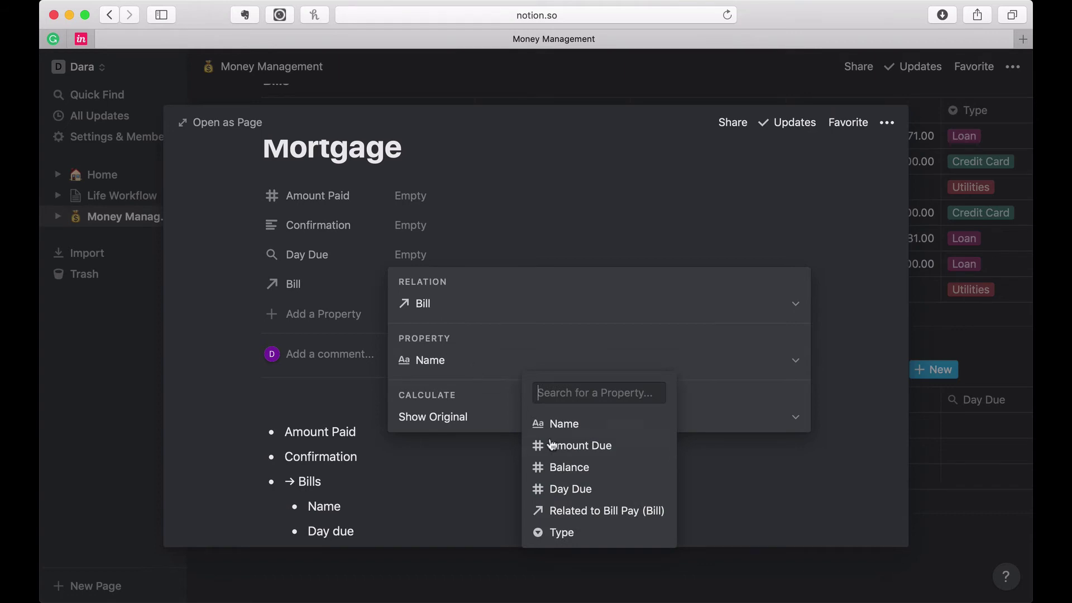
left_click(556, 489)
left_click(533, 465)
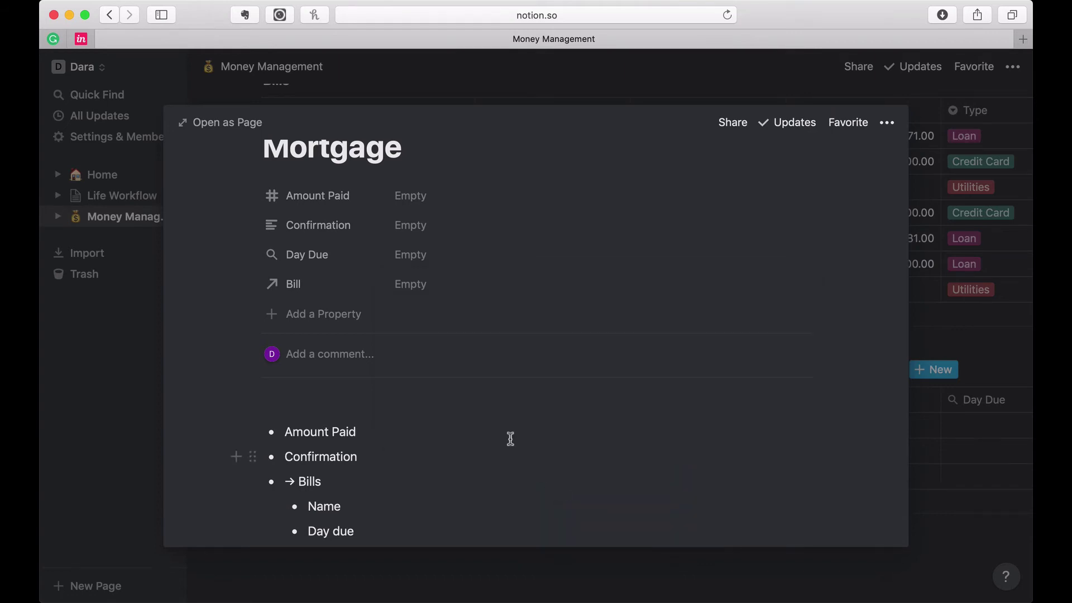
Step: Link the Mortgage entry's Bill relation to the Mortgage page in the Bills database
left_click(400, 289)
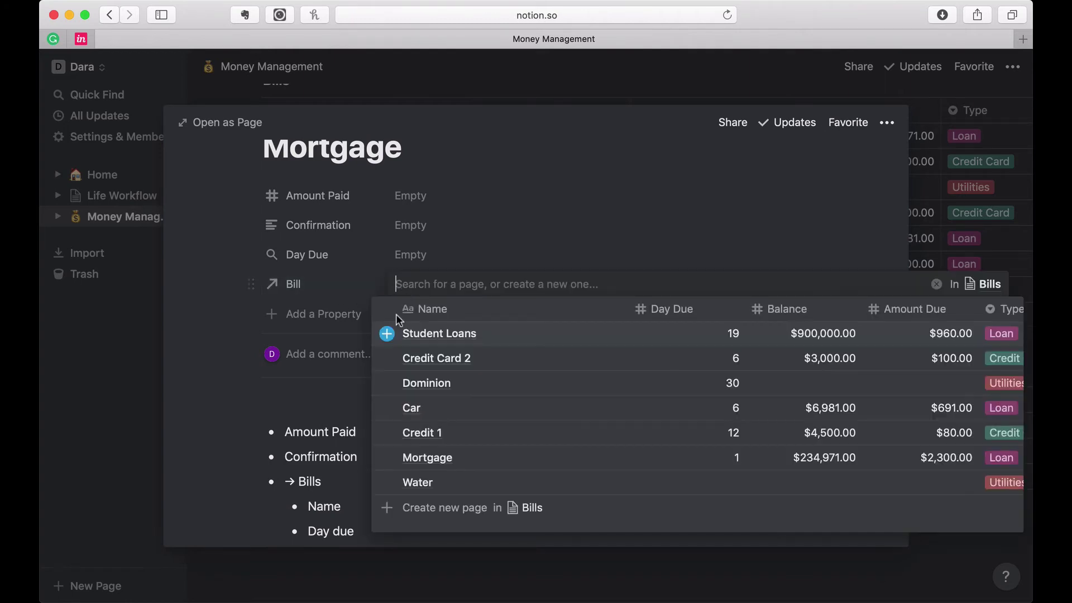
left_click(387, 457)
left_click(222, 366)
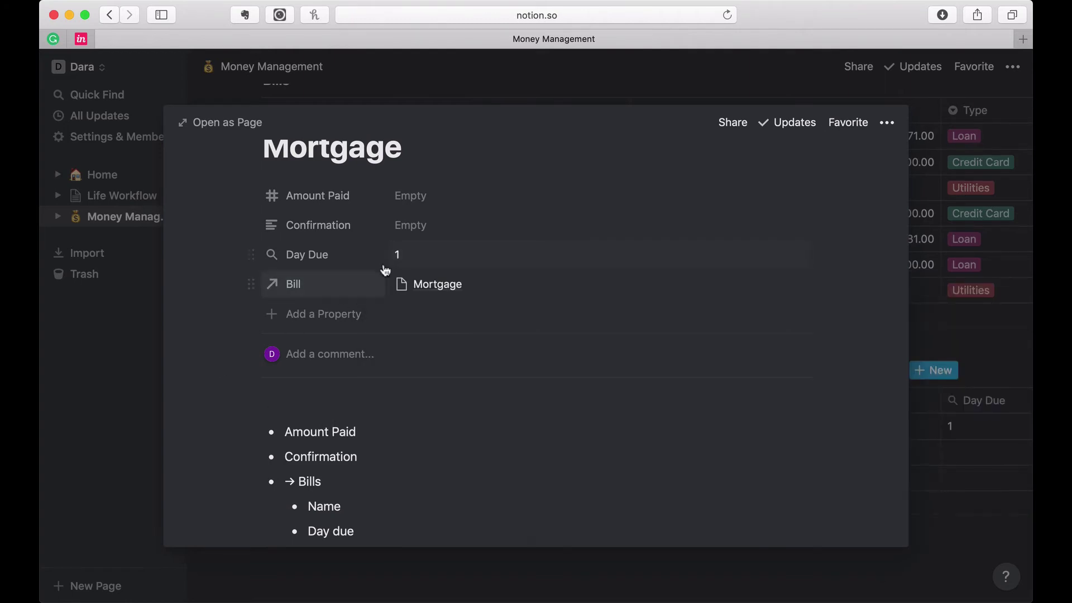
Step: Add a property named Amount Due to the Mortgage entry and set its type to Rollup
left_click(294, 316)
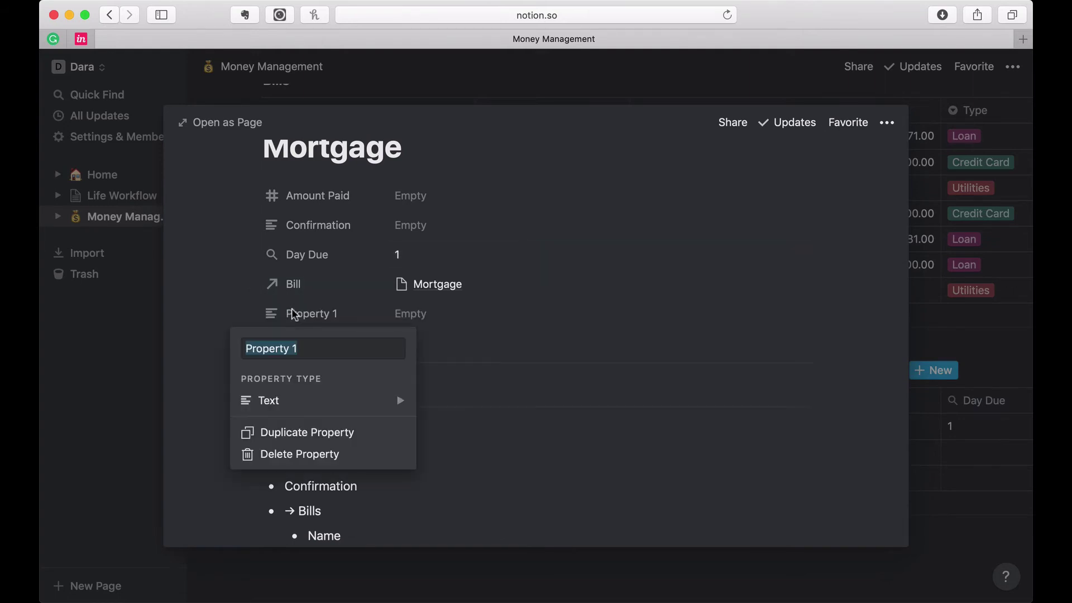
type("Amou")
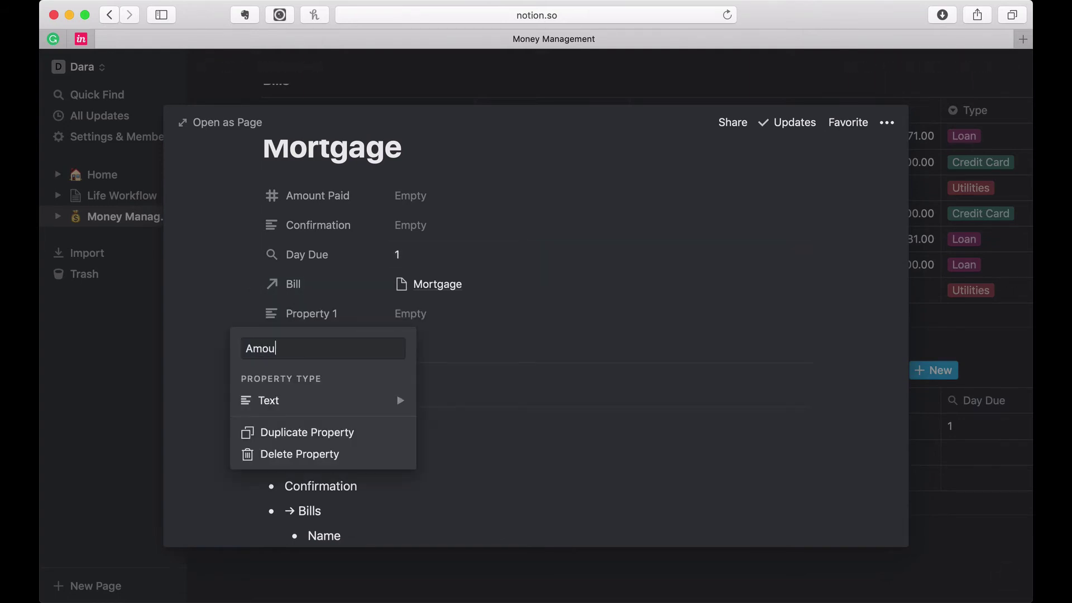
type("nt Due")
mouse_move(363, 406)
scroll(452, 566, "down", 1)
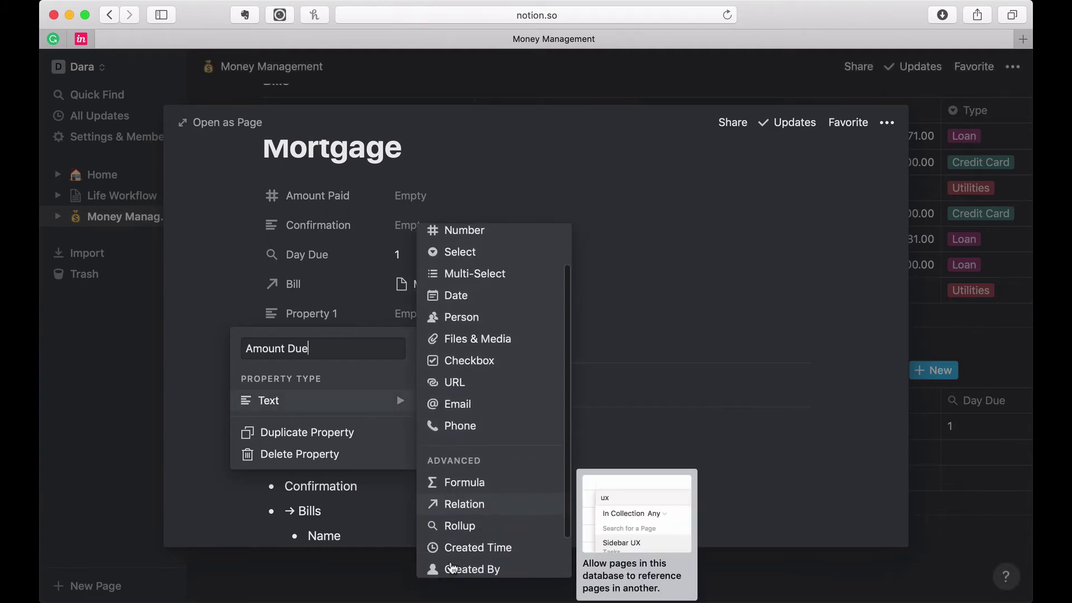
left_click(456, 526)
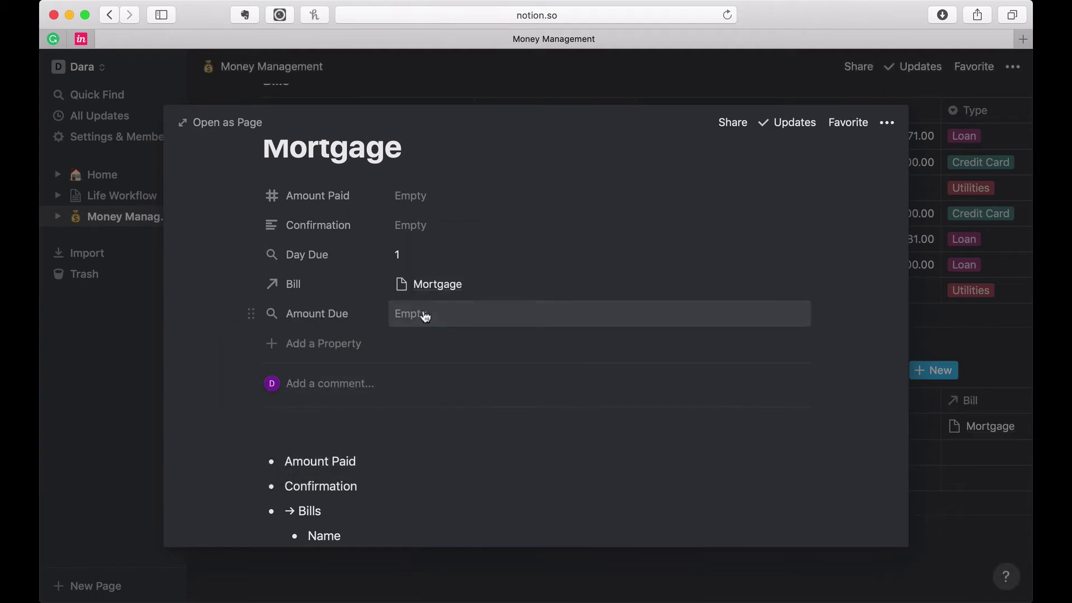
Step: Configure the Amount Due rollup to use the Bill relation and display its Amount Due property
left_click(425, 316)
left_click(433, 371)
left_click(551, 428)
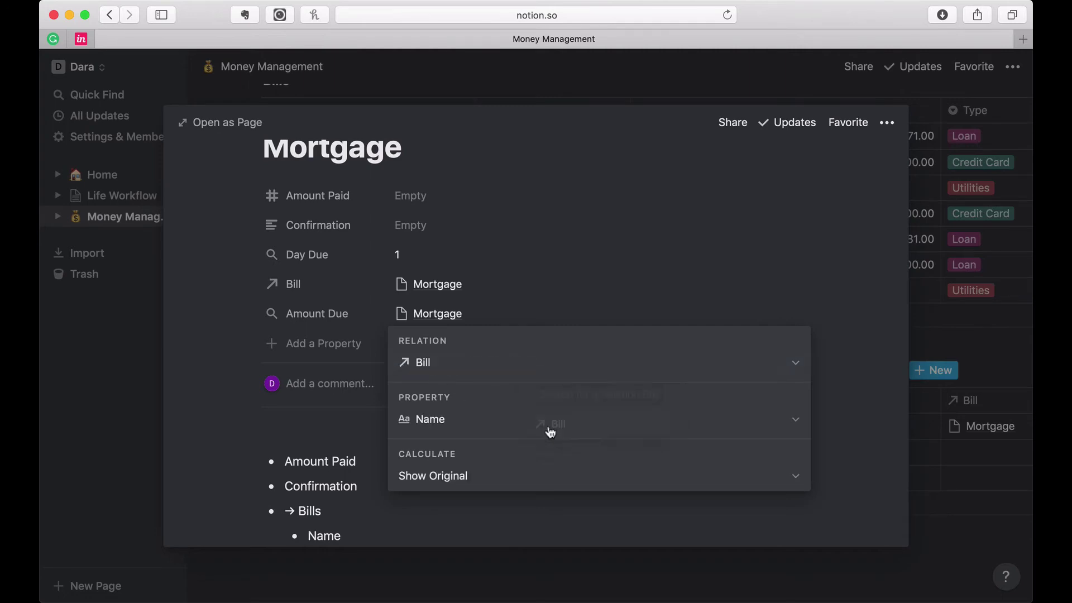
left_click(476, 424)
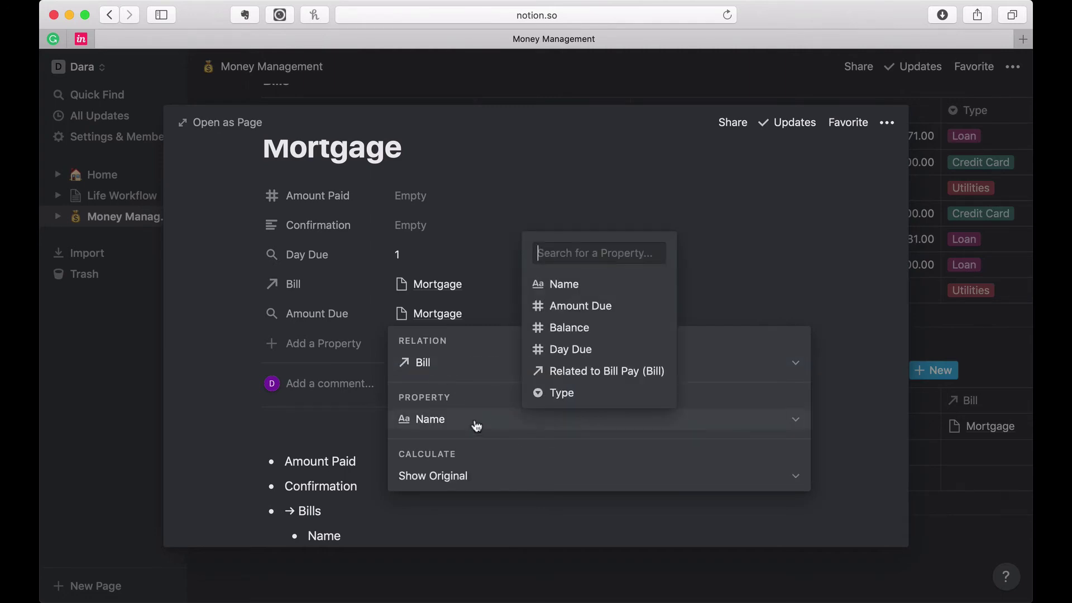
left_click(575, 306)
left_click(232, 436)
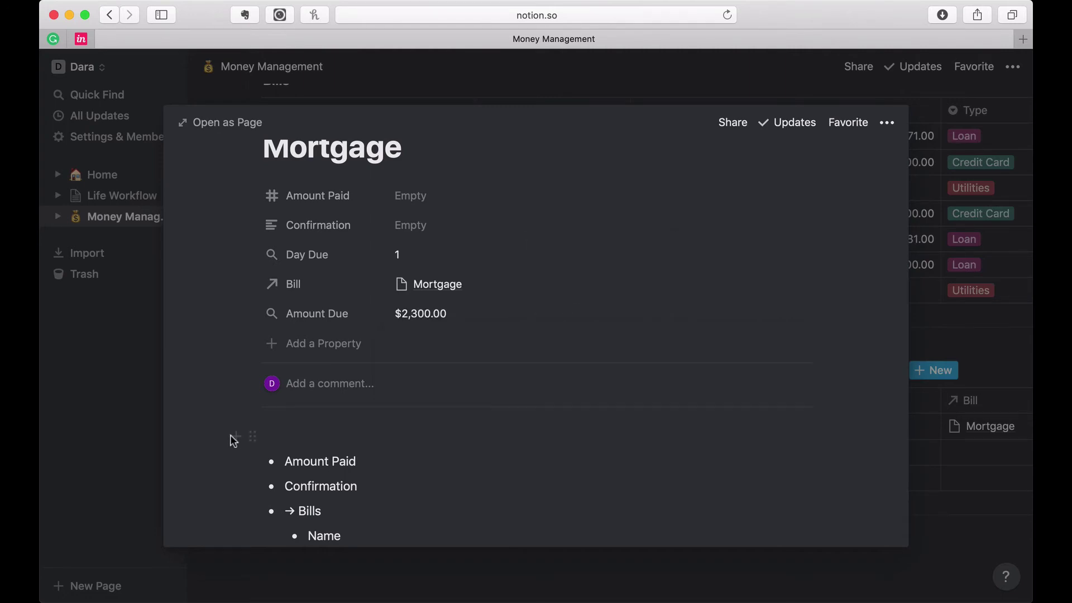
Step: Add a property named Status to the Mortgage entry and set its type to Select
scroll(433, 357, "down", 3)
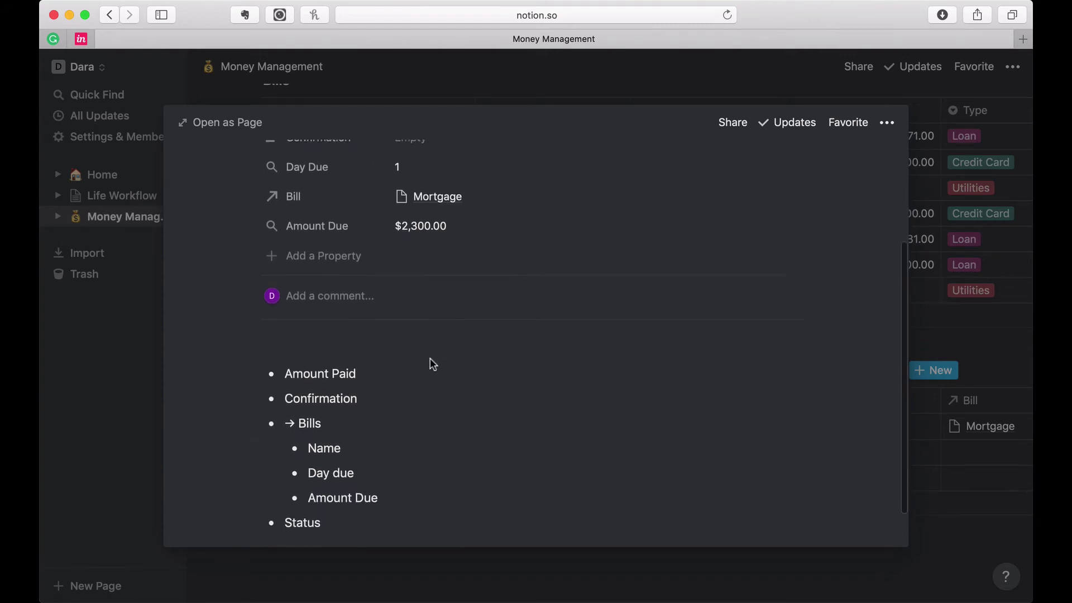
scroll(431, 359, "up", 4)
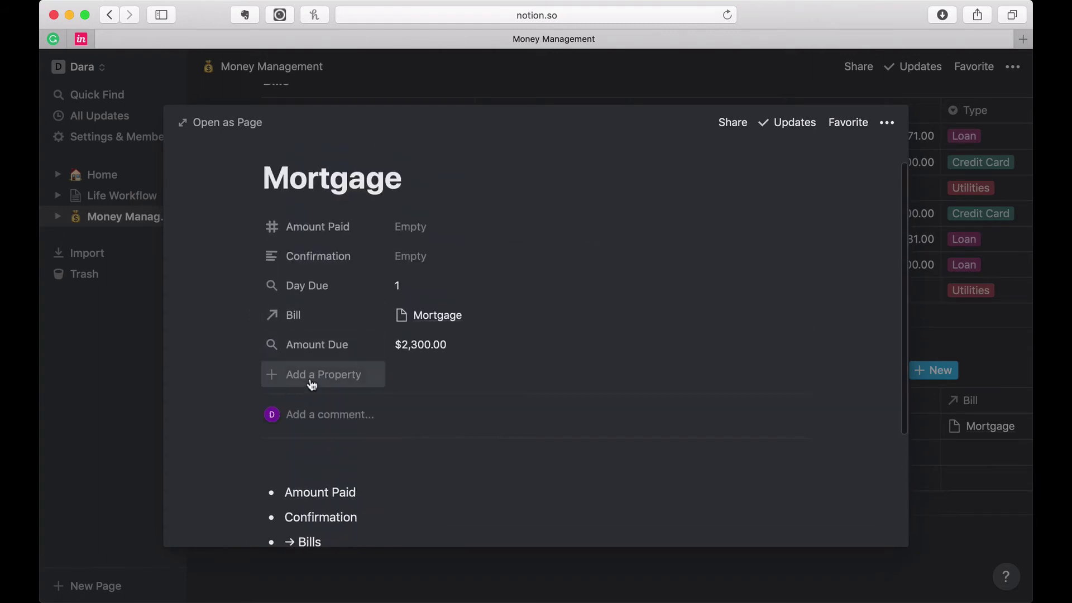
left_click(311, 374)
type("Status")
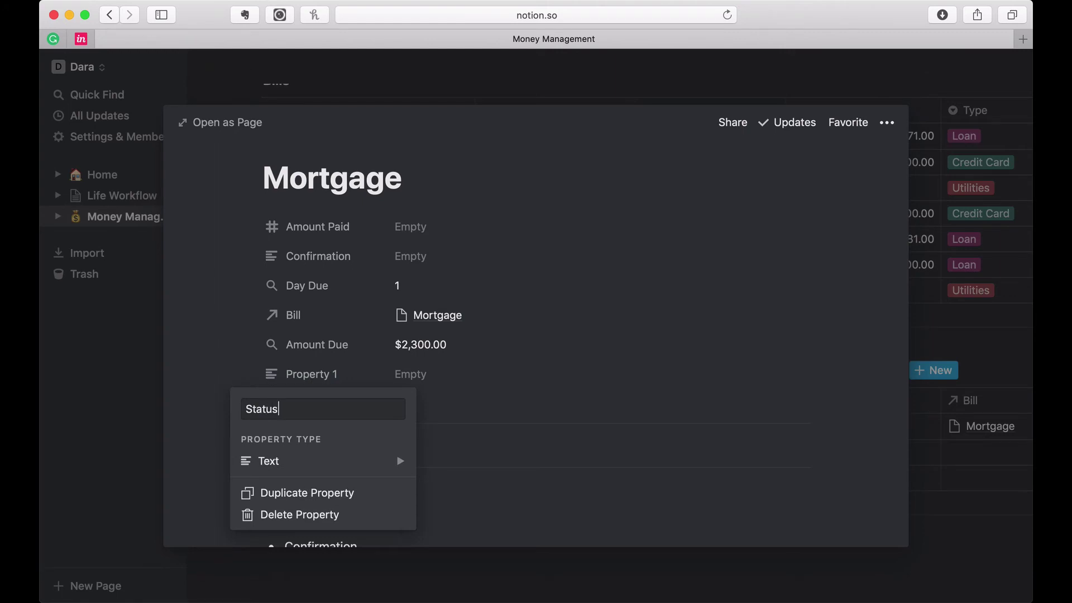
mouse_move(330, 461)
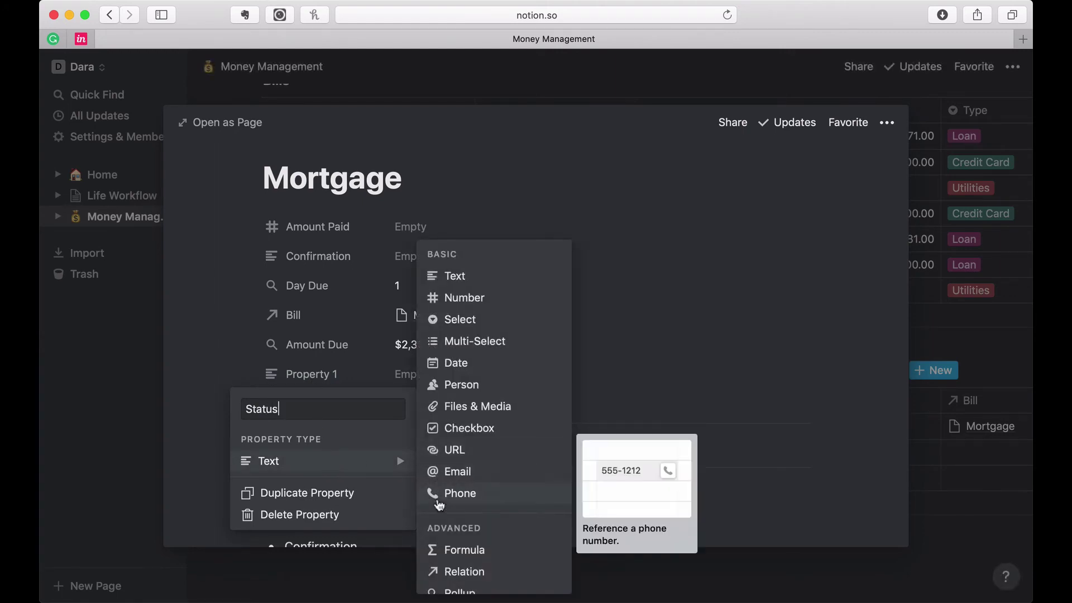
scroll(439, 503, "down", 2)
scroll(439, 505, "up", 3)
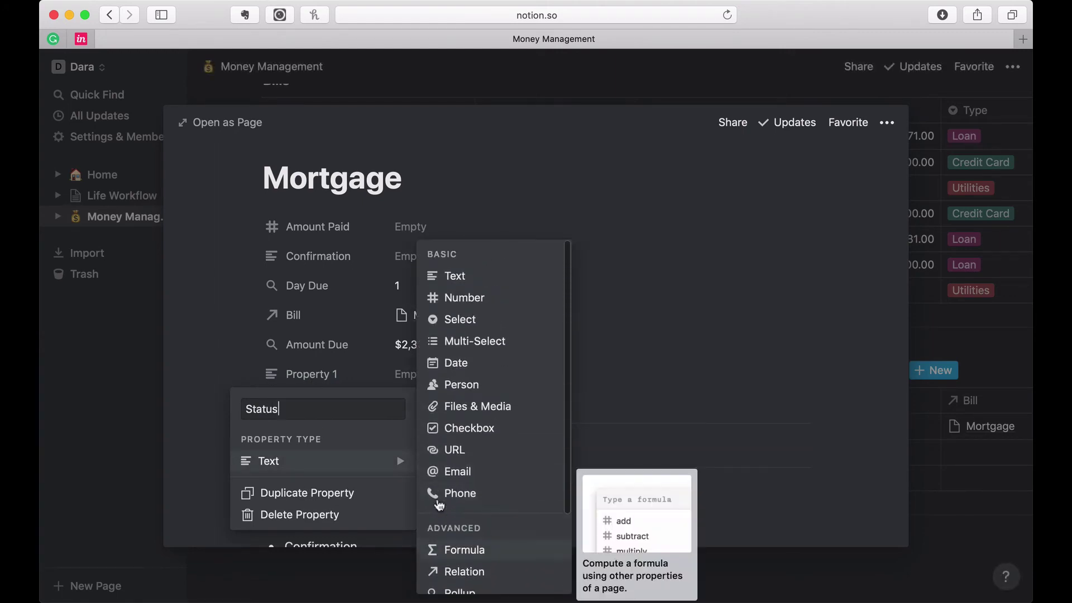
left_click(459, 330)
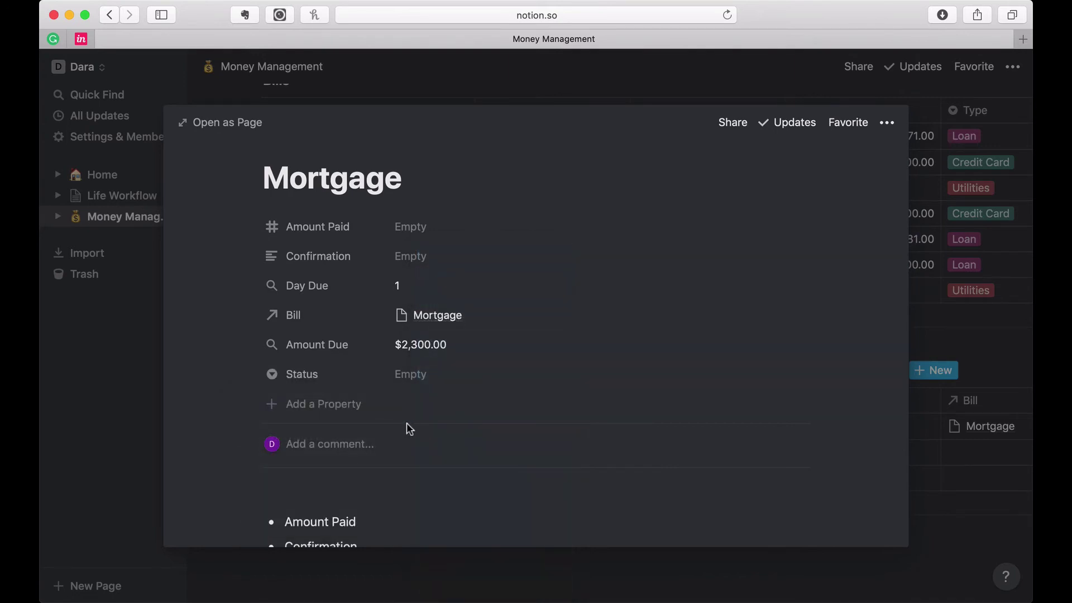
Step: Create the options Scheduled, Autopay and Paid for the Status property
left_click(418, 386)
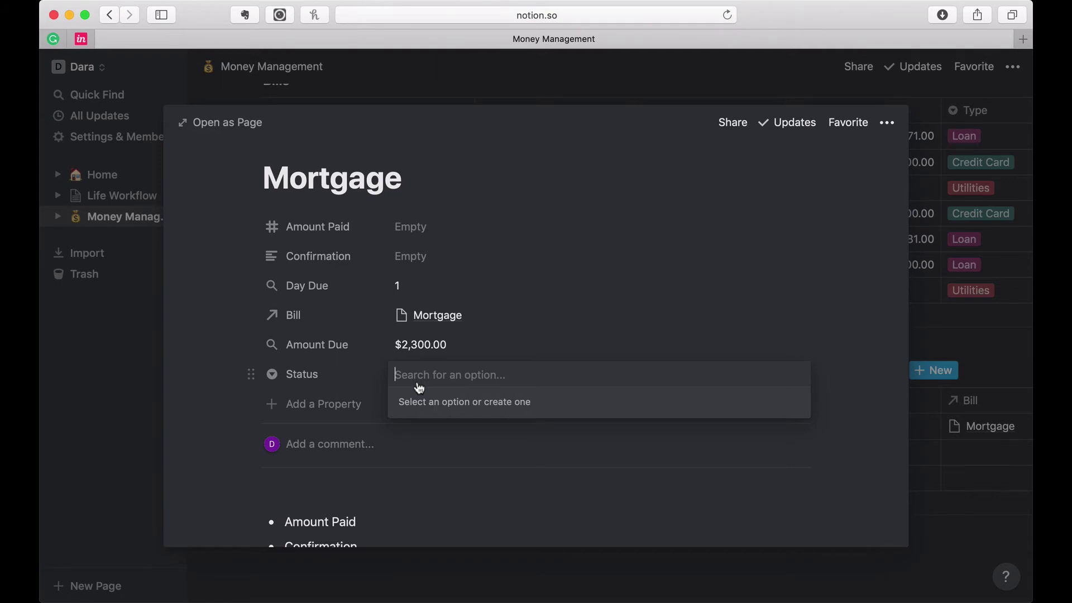
type("S")
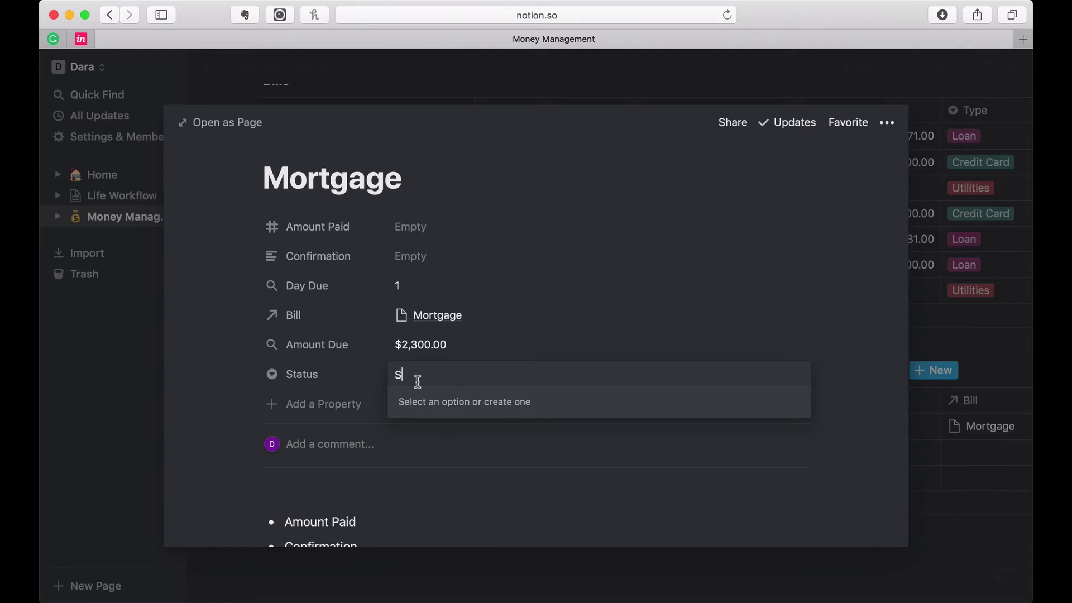
type("chedule")
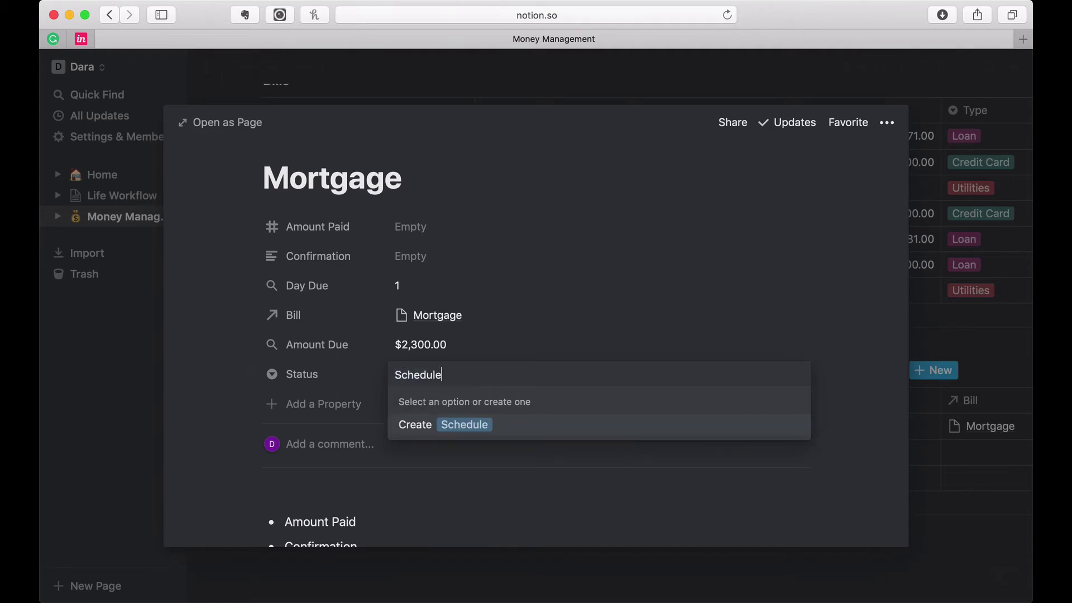
type("d")
key("Return")
left_click(479, 370)
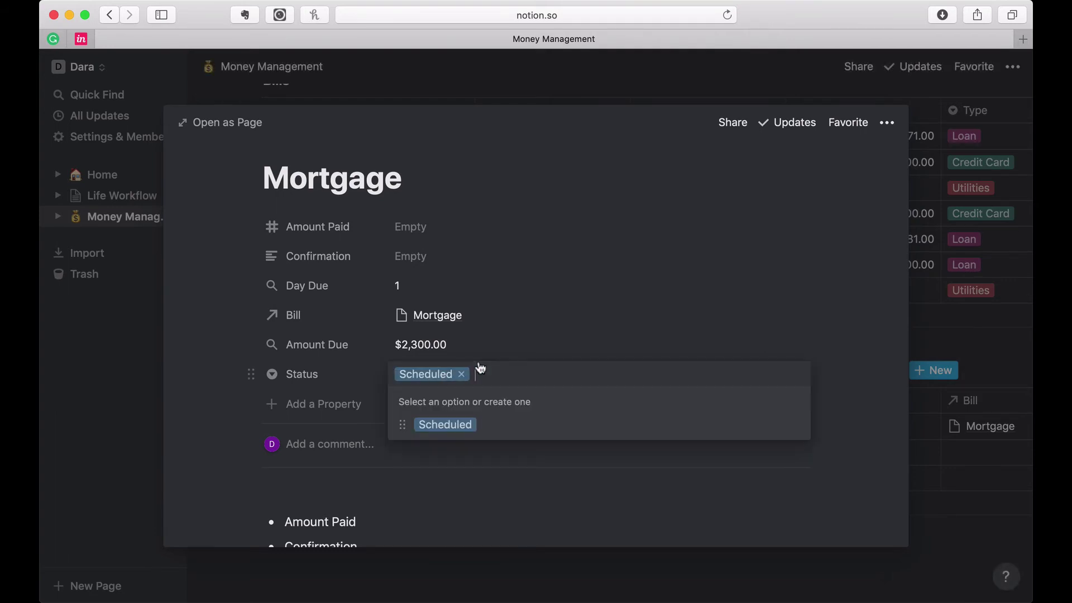
type("A")
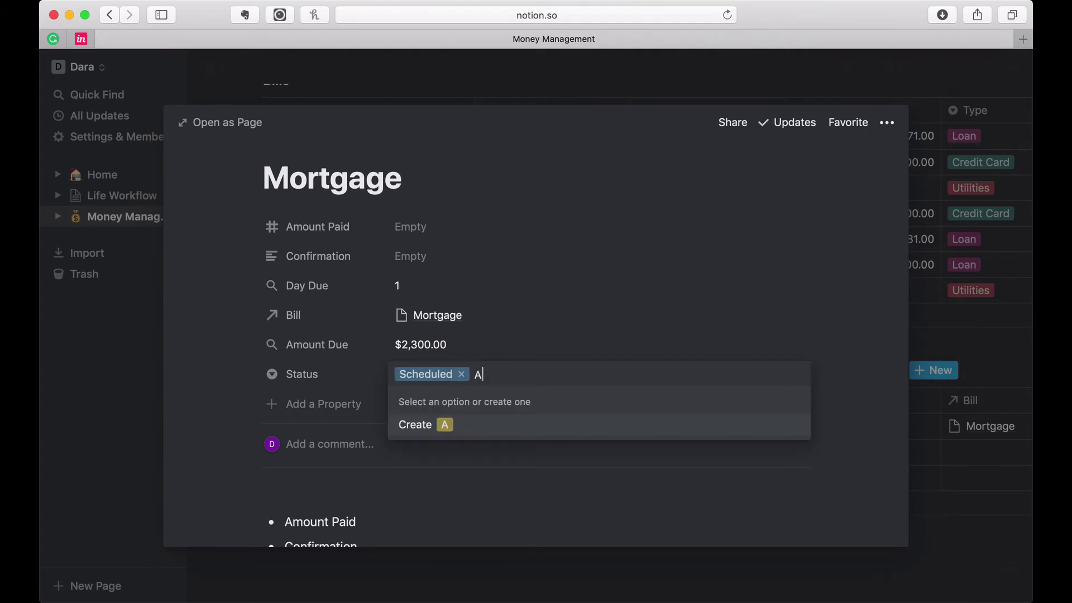
type("utopay")
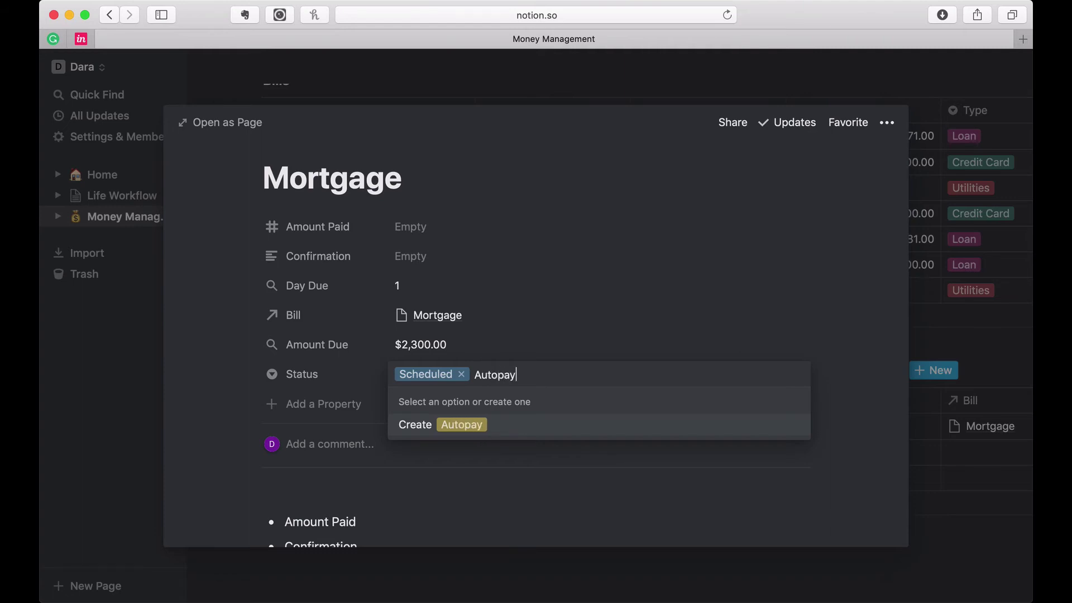
key("Return")
left_click(495, 376)
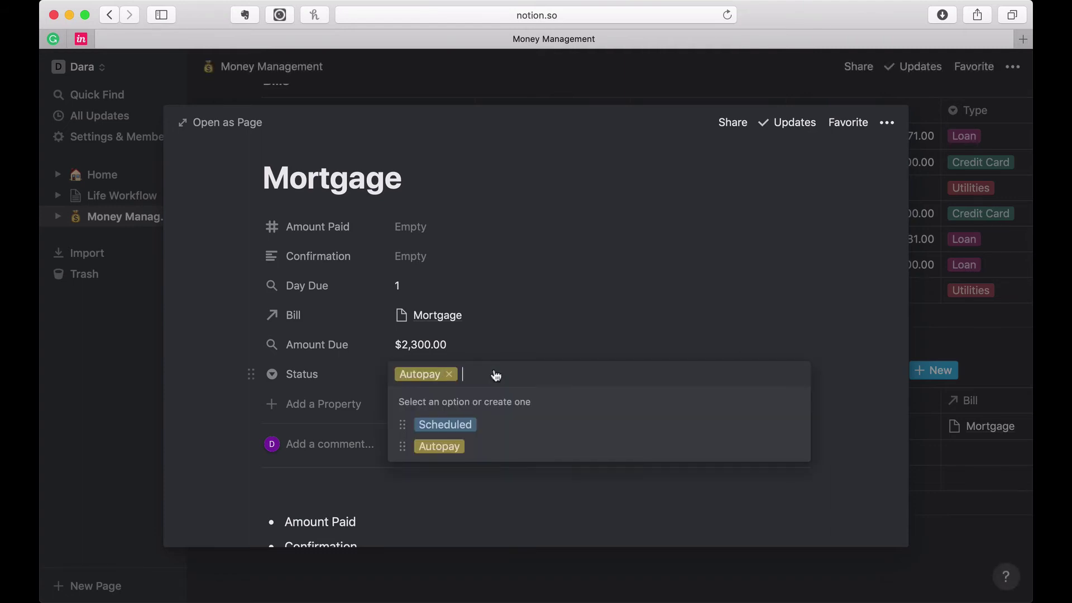
type("Paid")
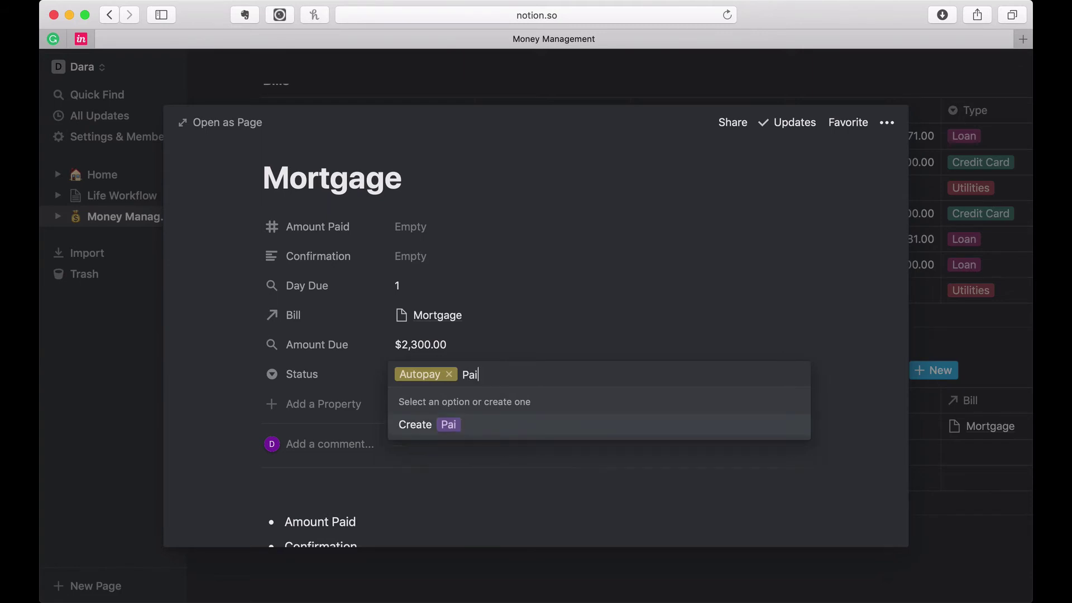
key("Return")
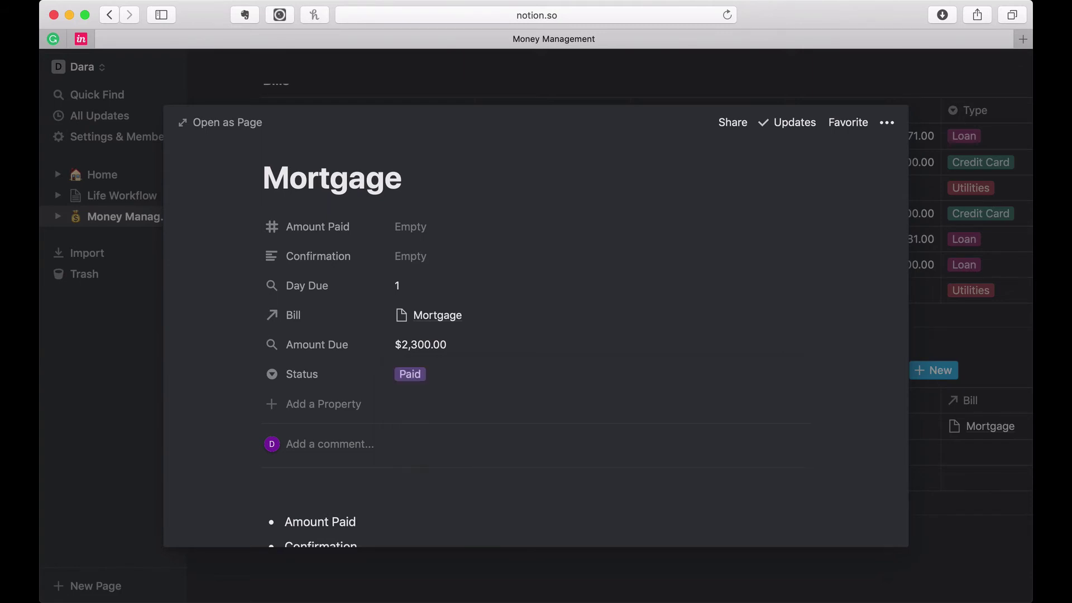
Step: Clear the Paid value from the Mortgage entry's Status, leaving the property empty
left_click(427, 380)
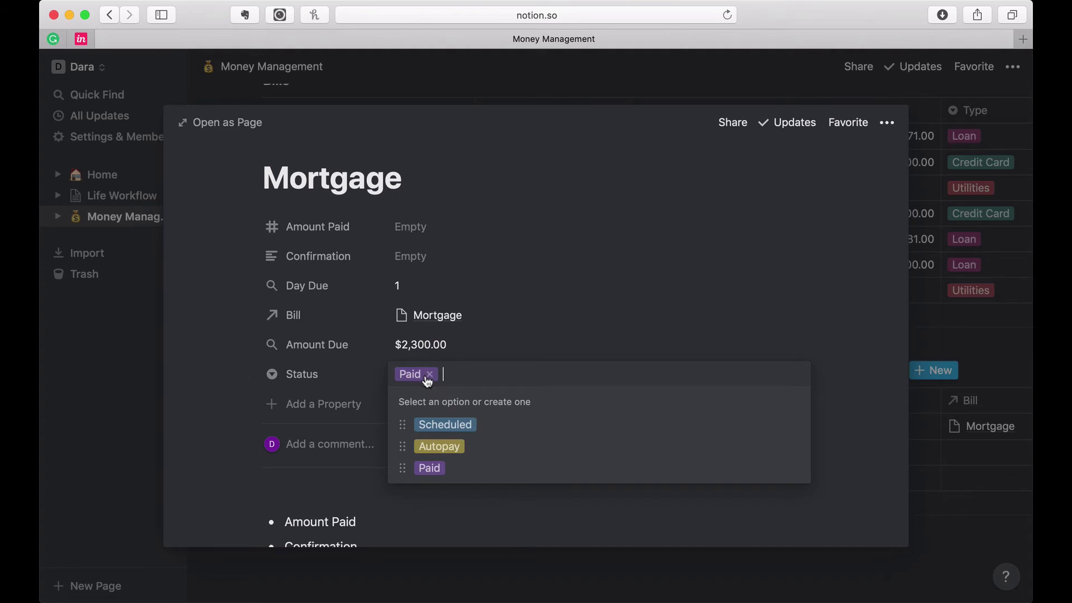
left_click(430, 374)
left_click(206, 397)
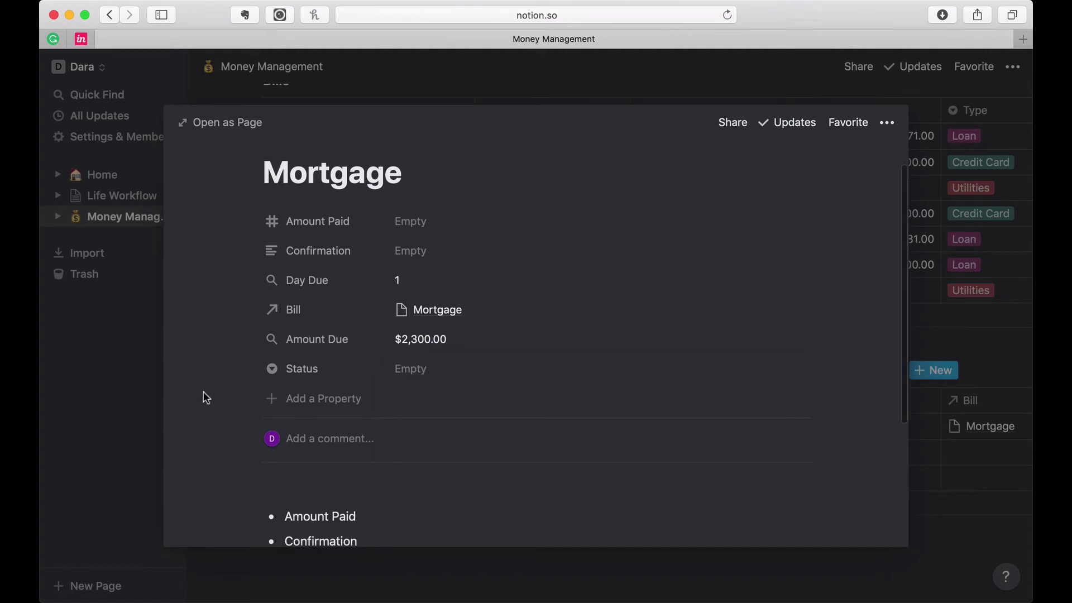
Step: Delete the bulleted planning list from the Mortgage entry's body and close the entry
scroll(323, 448, "down", 3)
left_click_drag(347, 525, 292, 356)
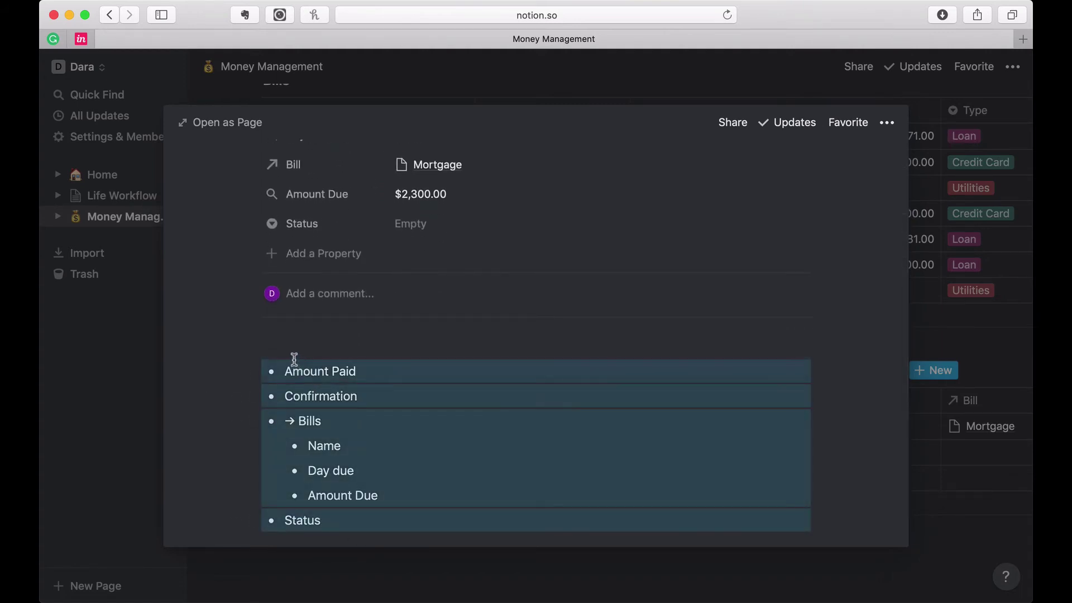
key("BackSpace")
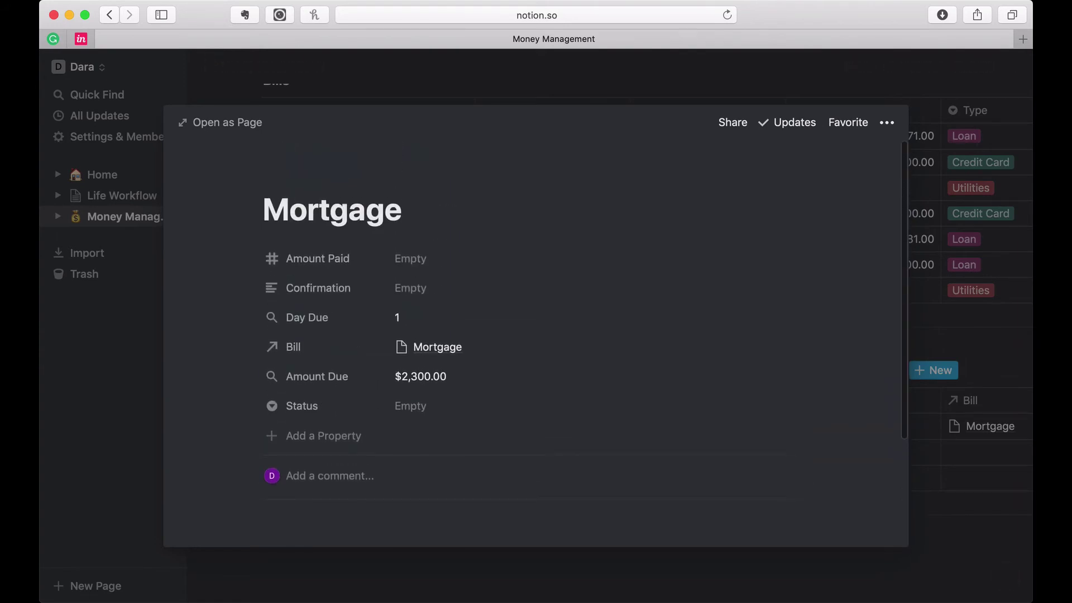
left_click(338, 103)
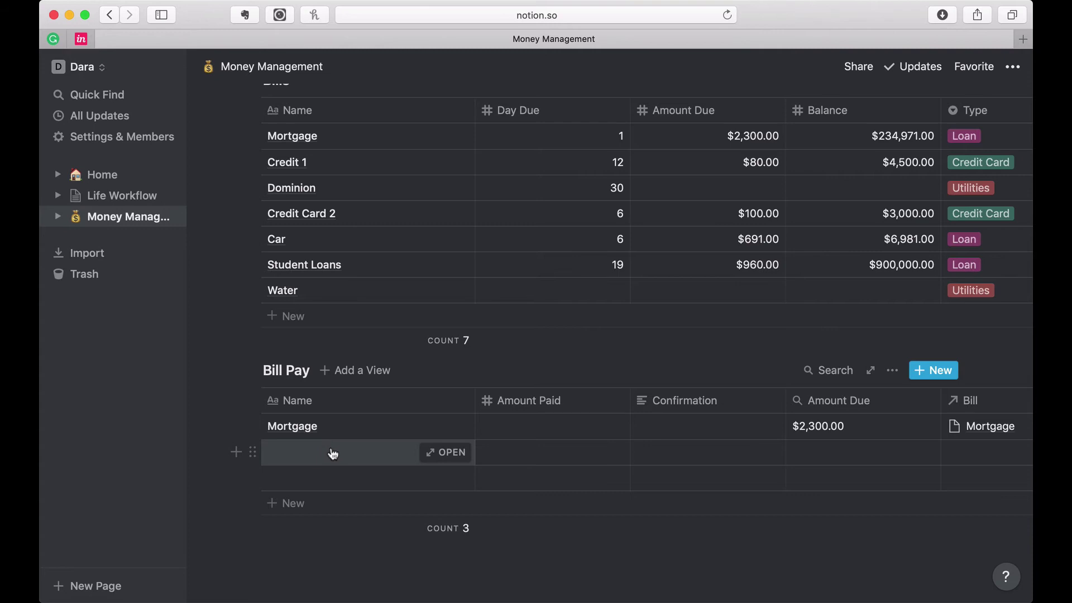
Step: Open the empty entry below Mortgage in the Bill Pay table and title it "Property Taxes - Car"
left_click(429, 455)
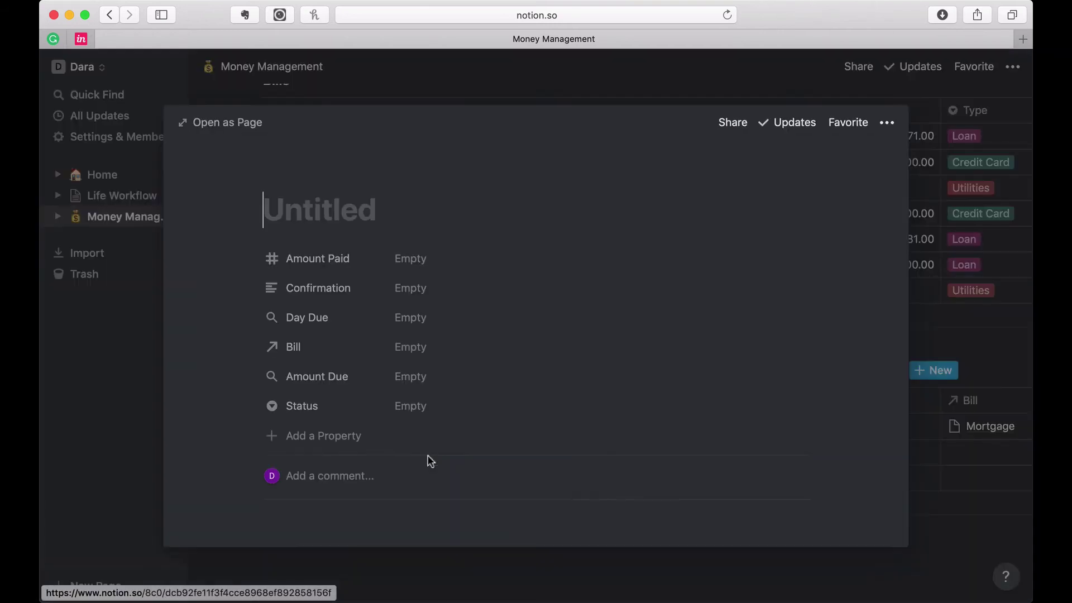
type("P")
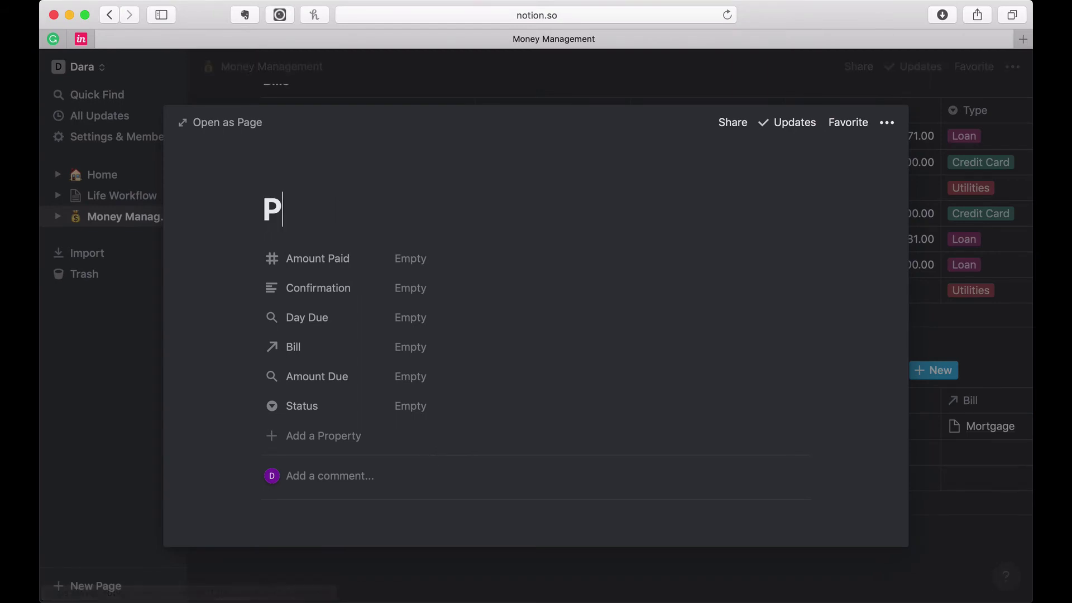
type("roperor")
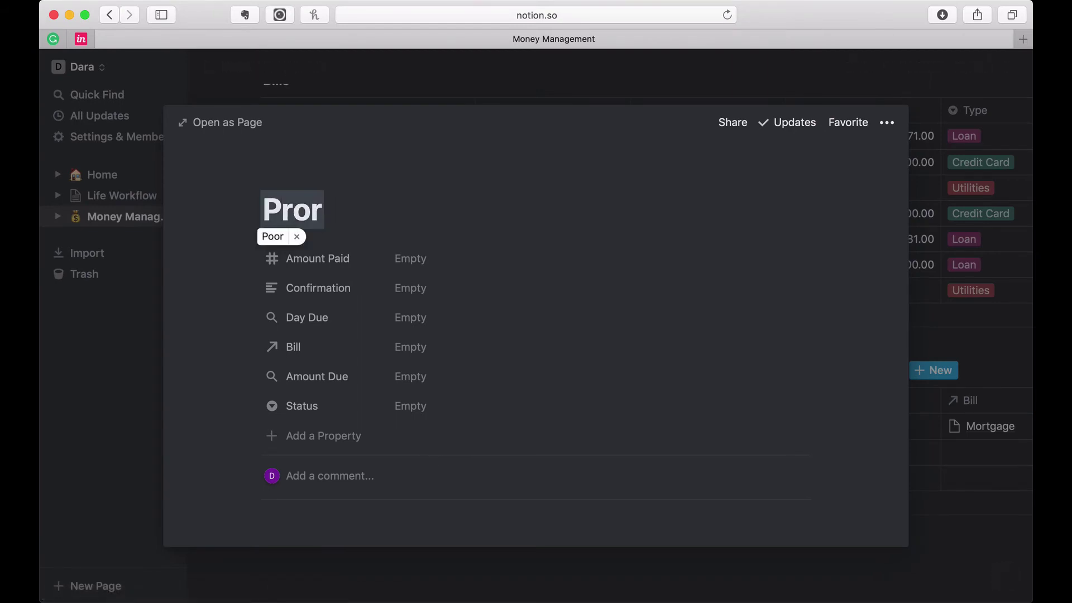
key("BackSpace")
type("perty Taxes")
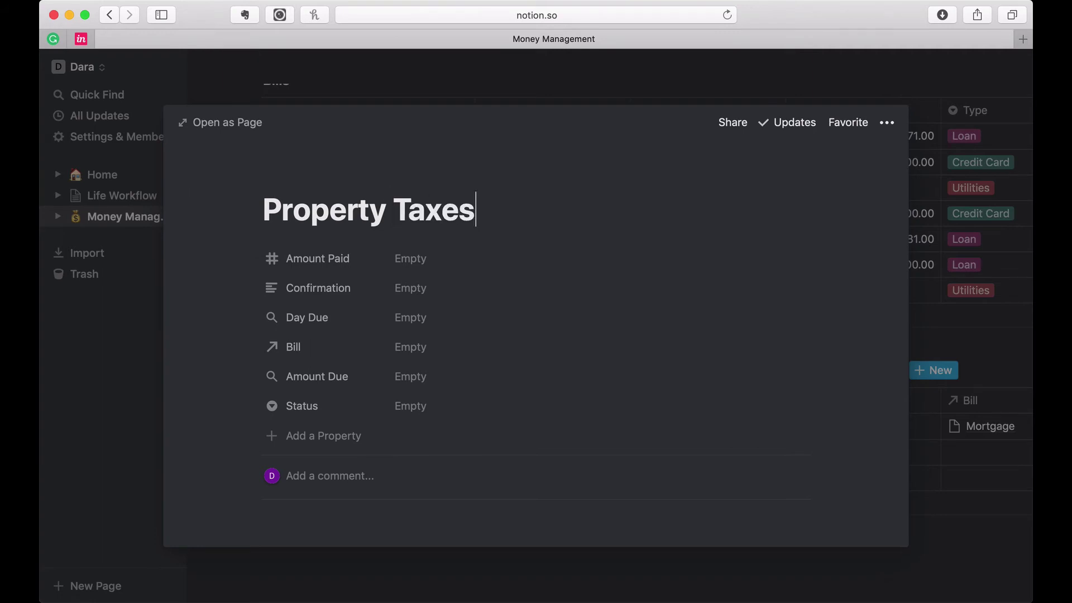
type(" - Car")
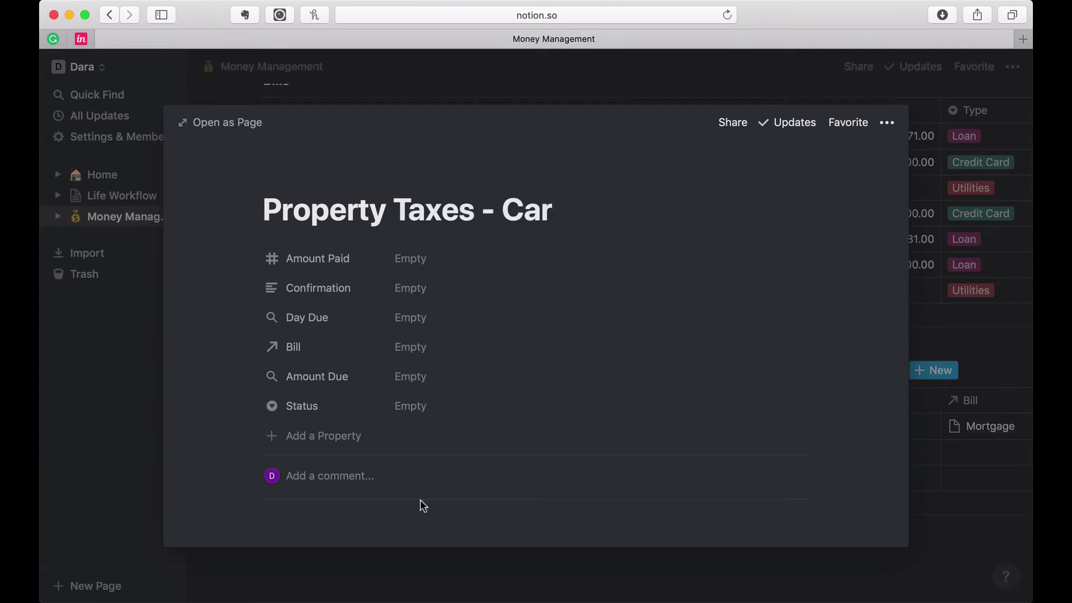
Step: Set the Amount Paid of the Property Taxes - Car entry to 96 and format the property as Dollar
left_click(418, 262)
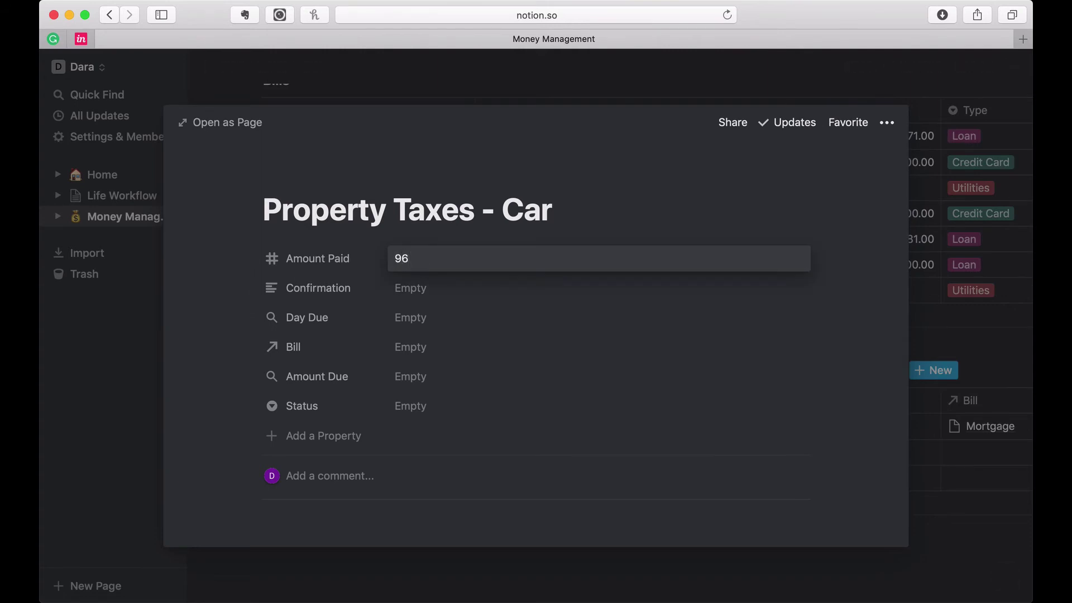
key("Return")
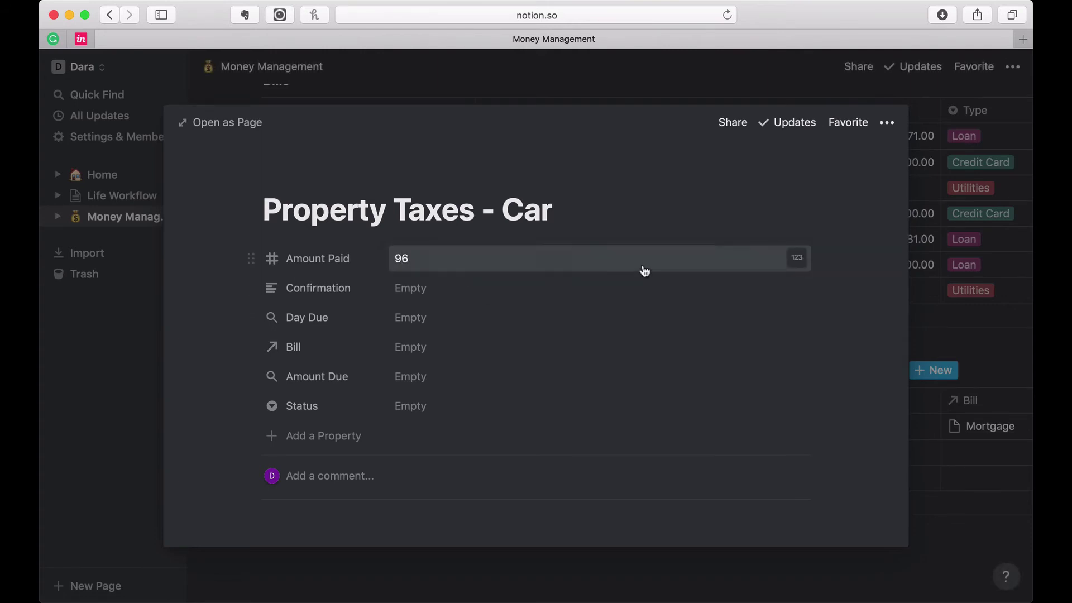
left_click(797, 261)
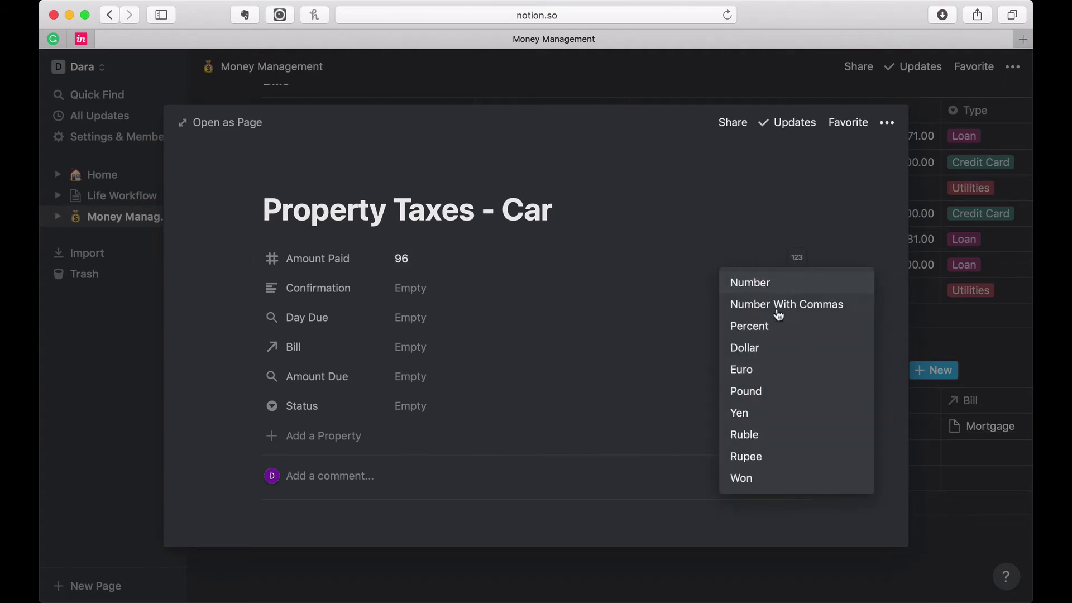
left_click(746, 348)
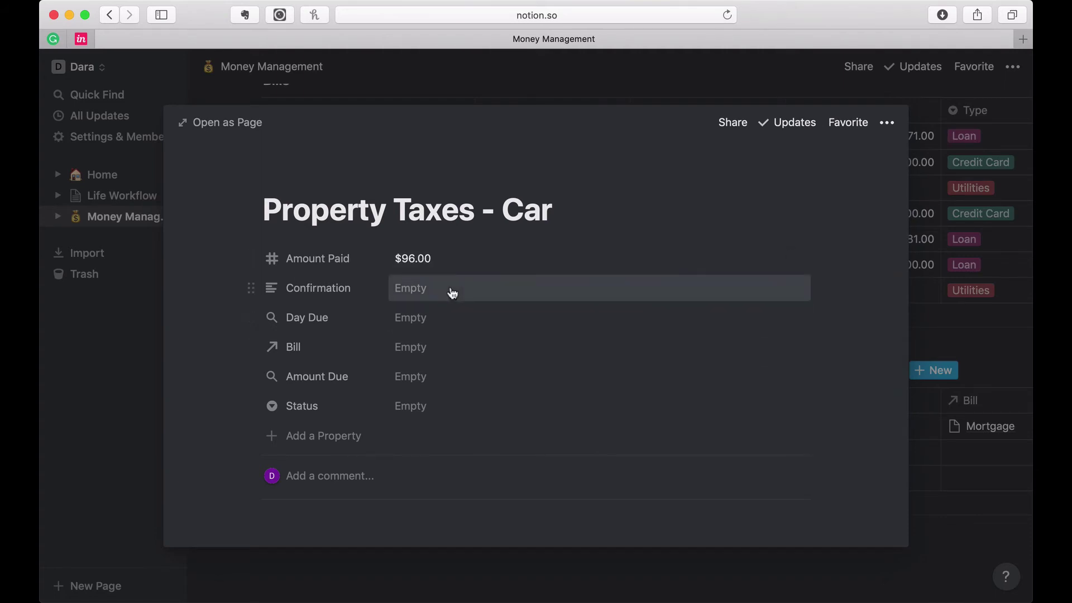
left_click(417, 321)
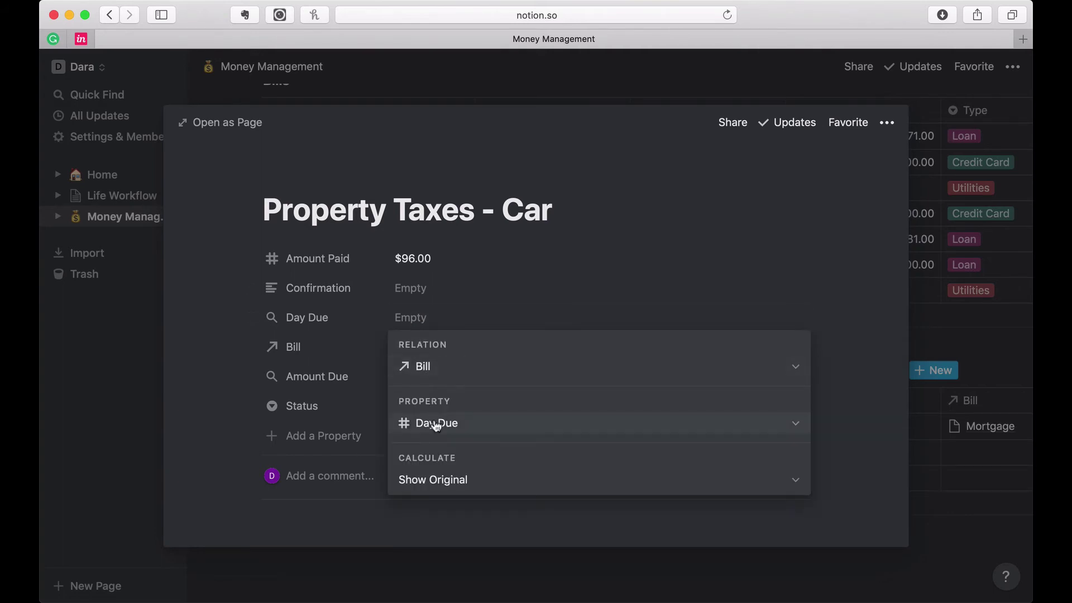
left_click(453, 308)
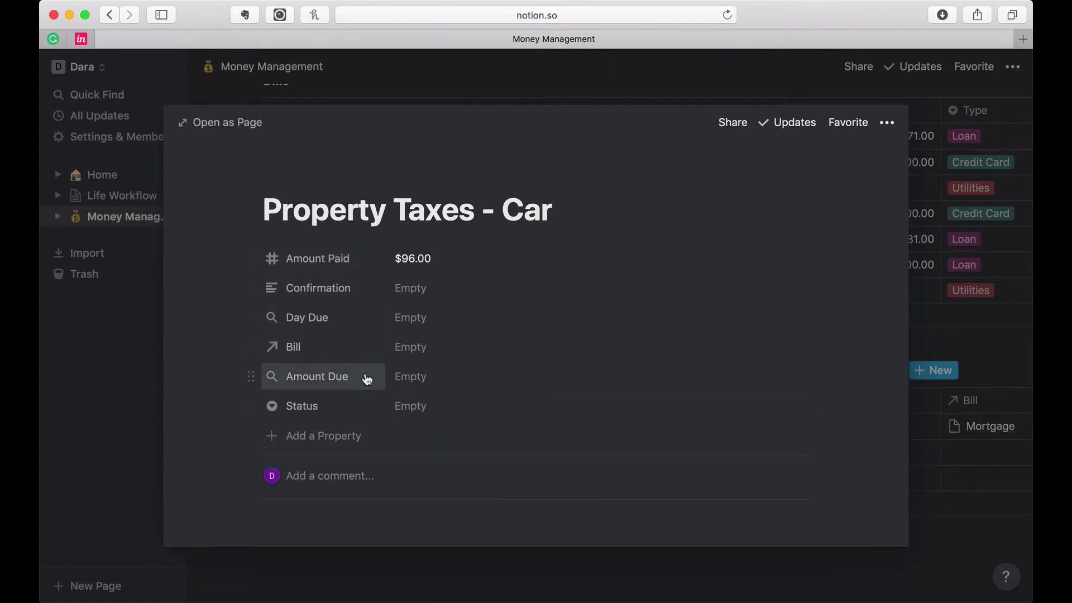
Step: Add a Date property named "Date Paid" to the Property Taxes - Car entry and close the entry
left_click(335, 435)
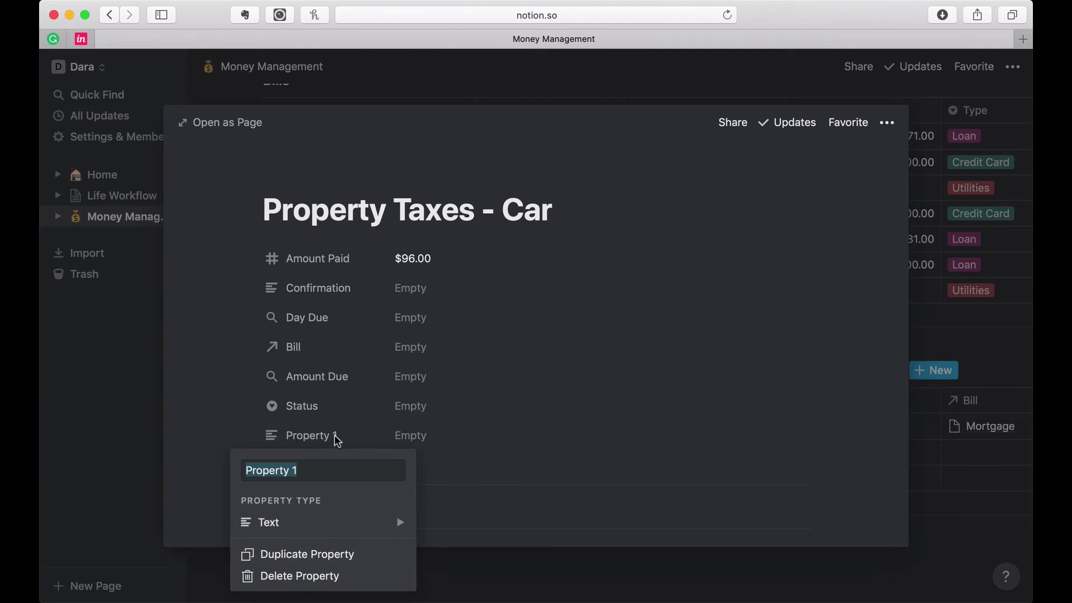
type("Date Paid")
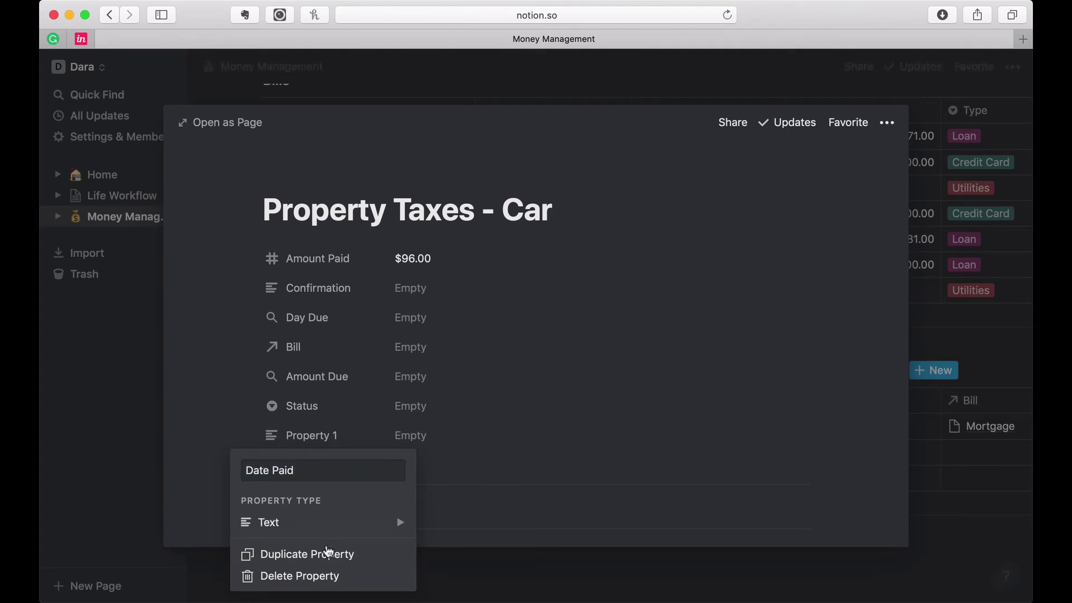
mouse_move(380, 523)
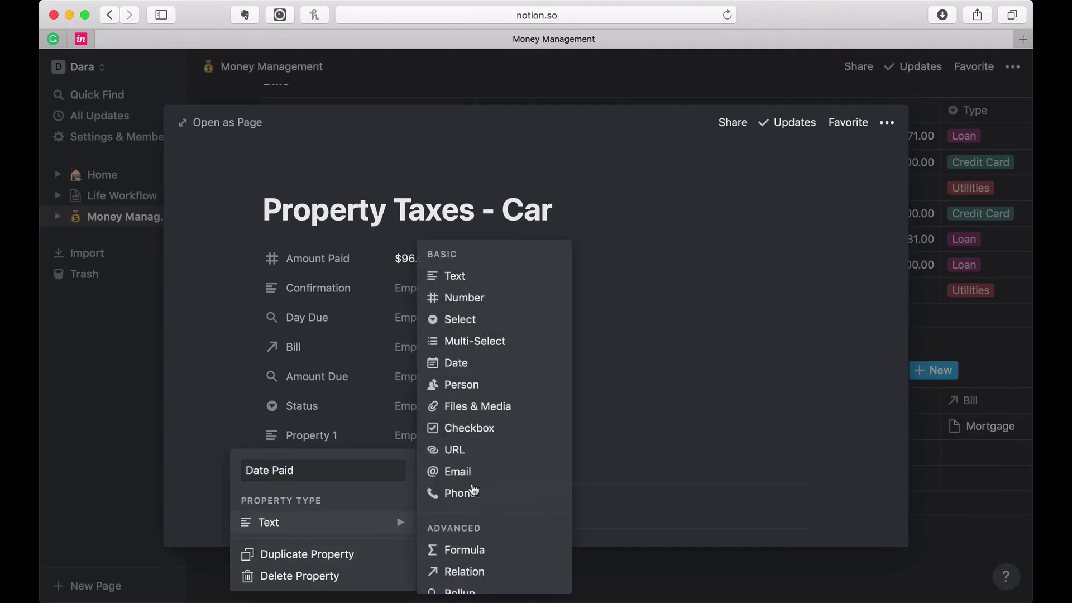
left_click(482, 362)
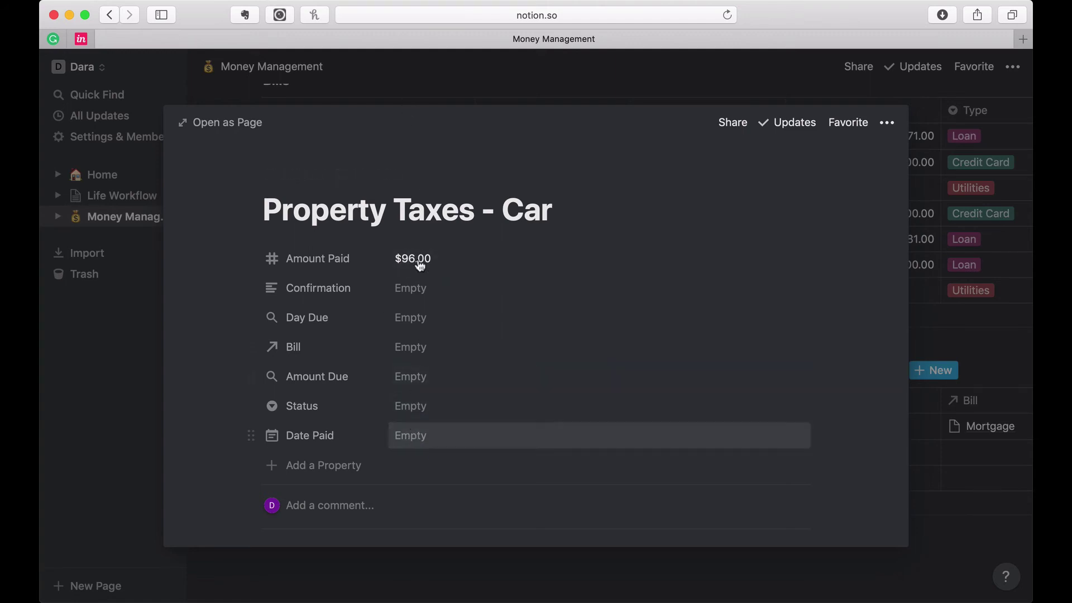
left_click(404, 75)
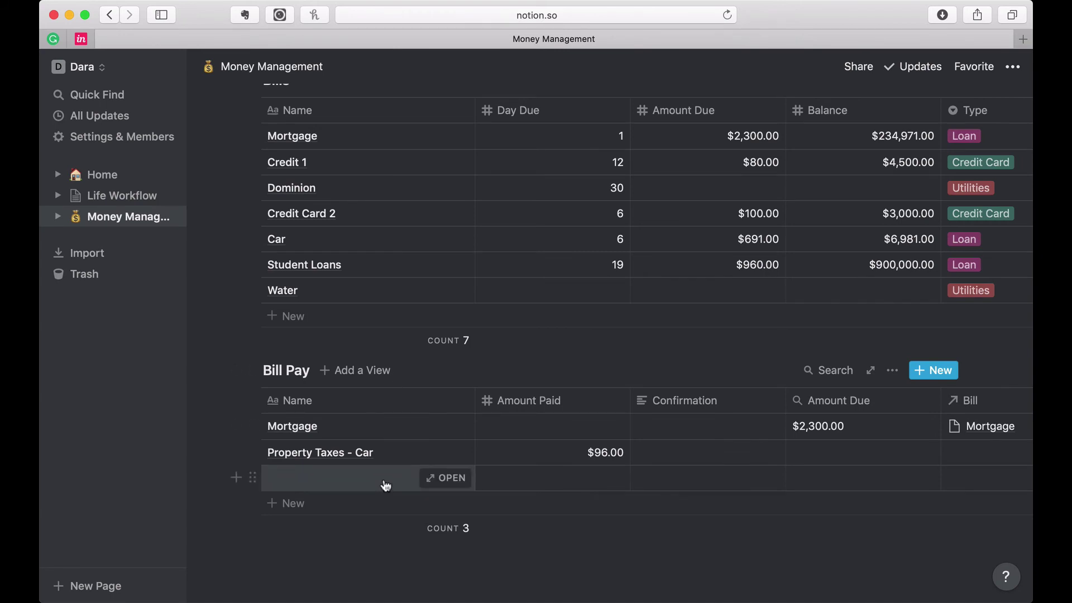
Step: Name the empty Bill Pay row "Credit Card 1" and link its Bill relation to Credit 1
left_click(385, 484)
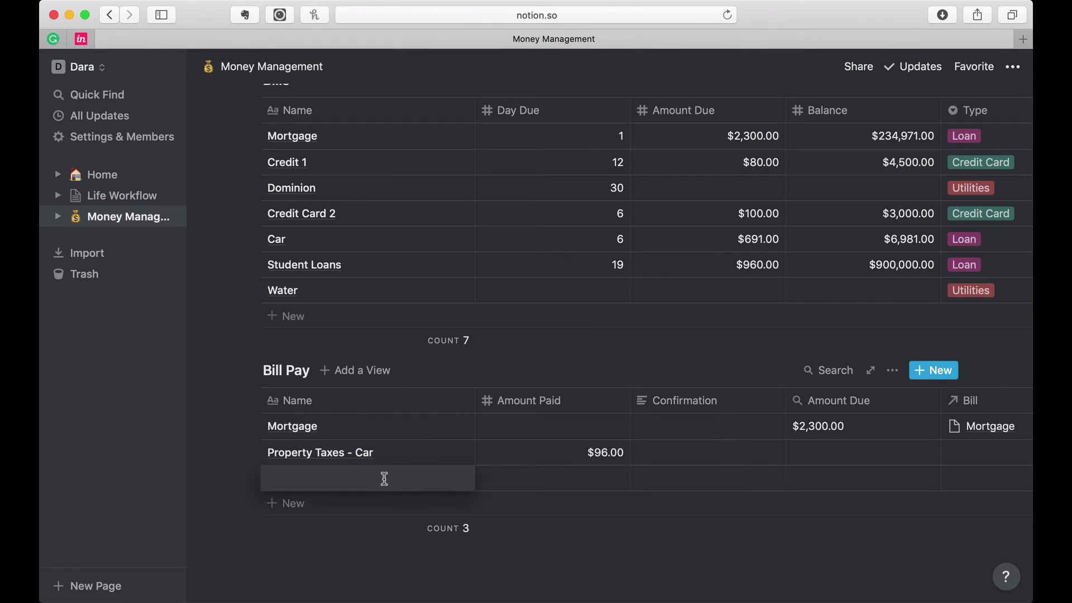
type("Credit Card 1")
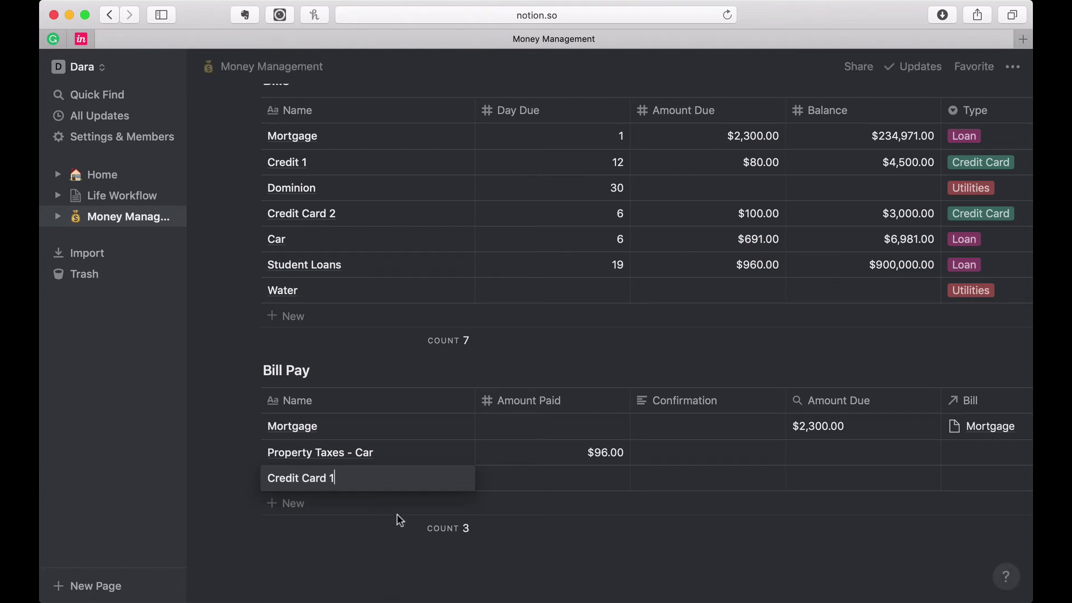
key("Escape")
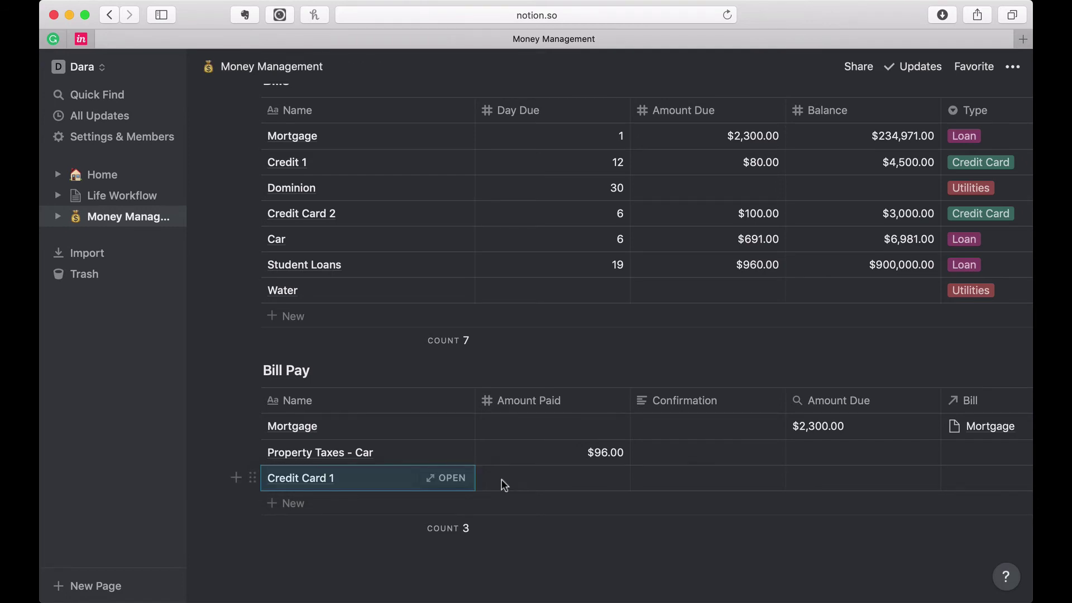
scroll(759, 486, "right", 5)
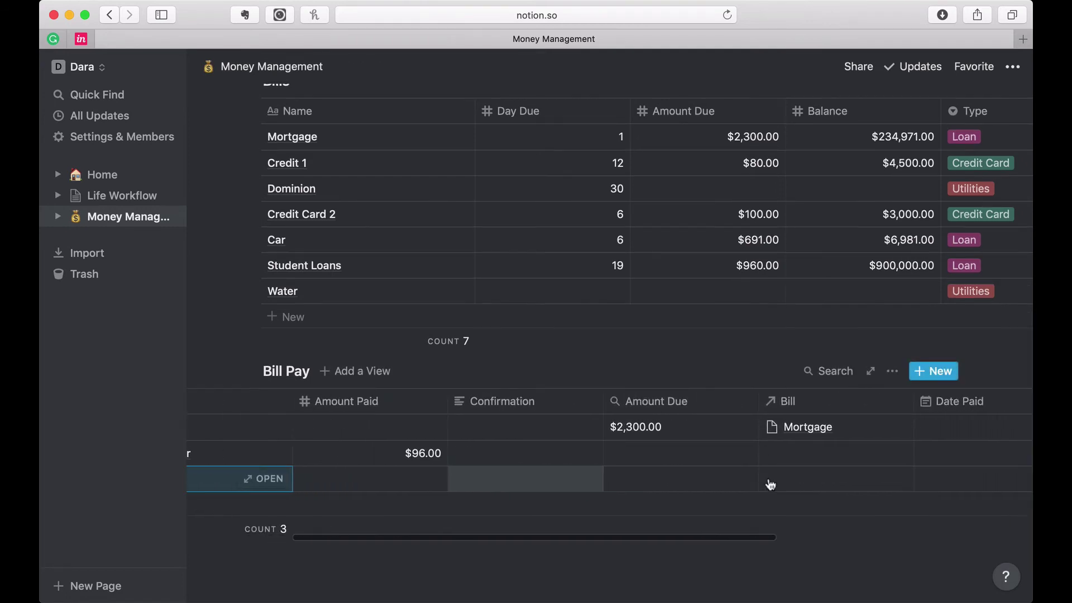
left_click(796, 482)
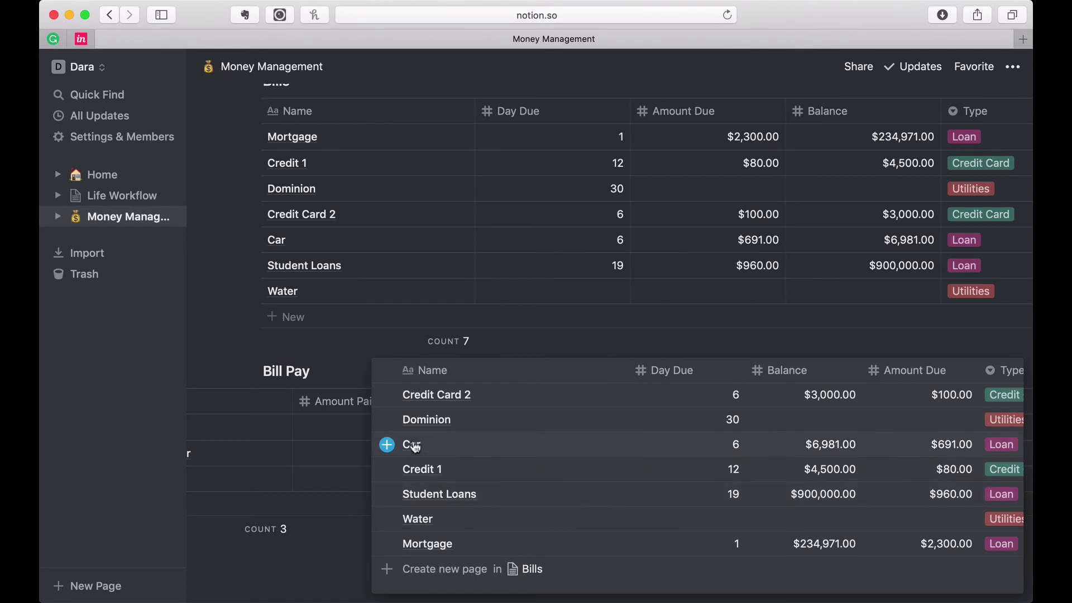
left_click(413, 470)
left_click(347, 570)
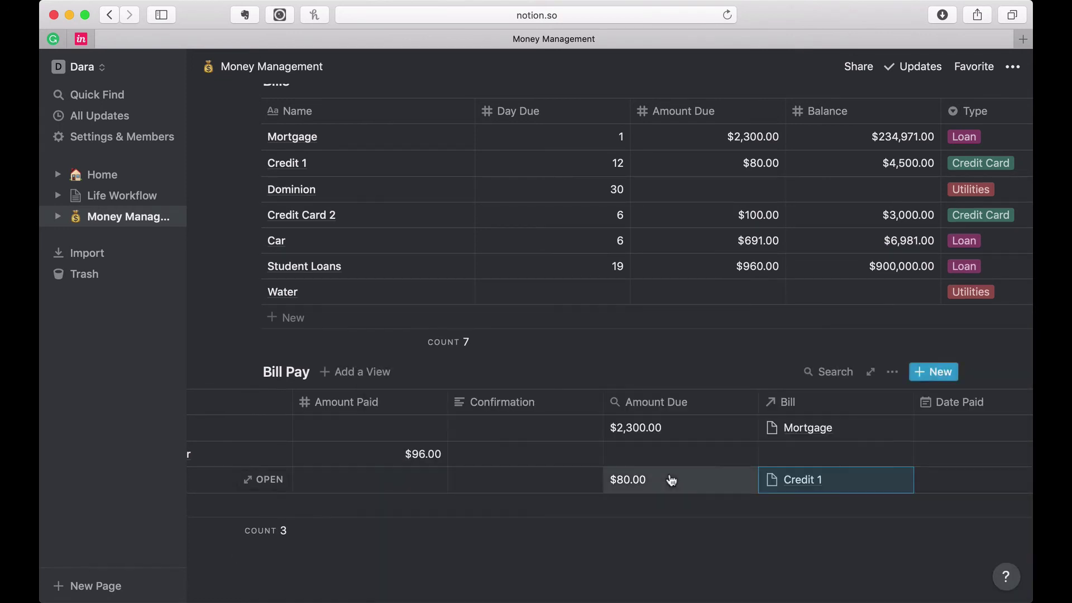
Step: Add a new row named "Credit Card 2" to the Bill Pay table
scroll(671, 480, "right", 10)
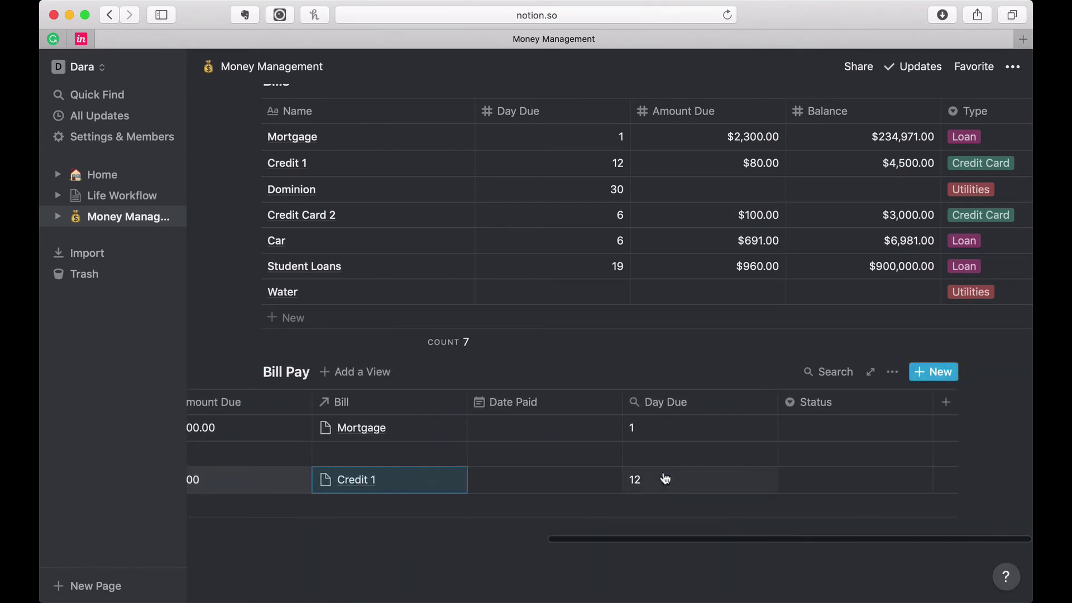
scroll(645, 475, "left", 7)
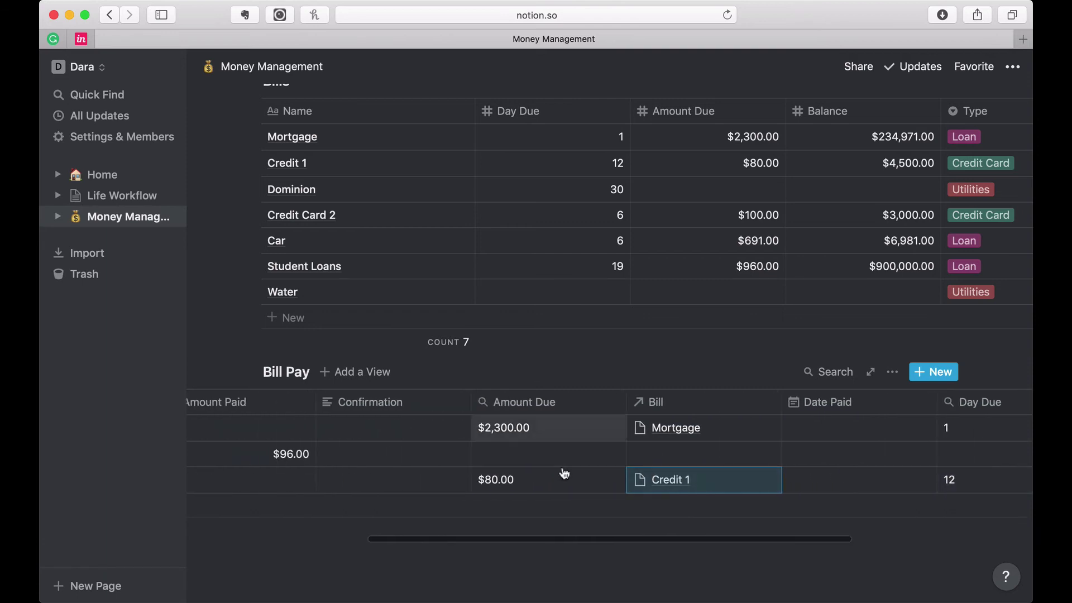
scroll(564, 473, "left", 5)
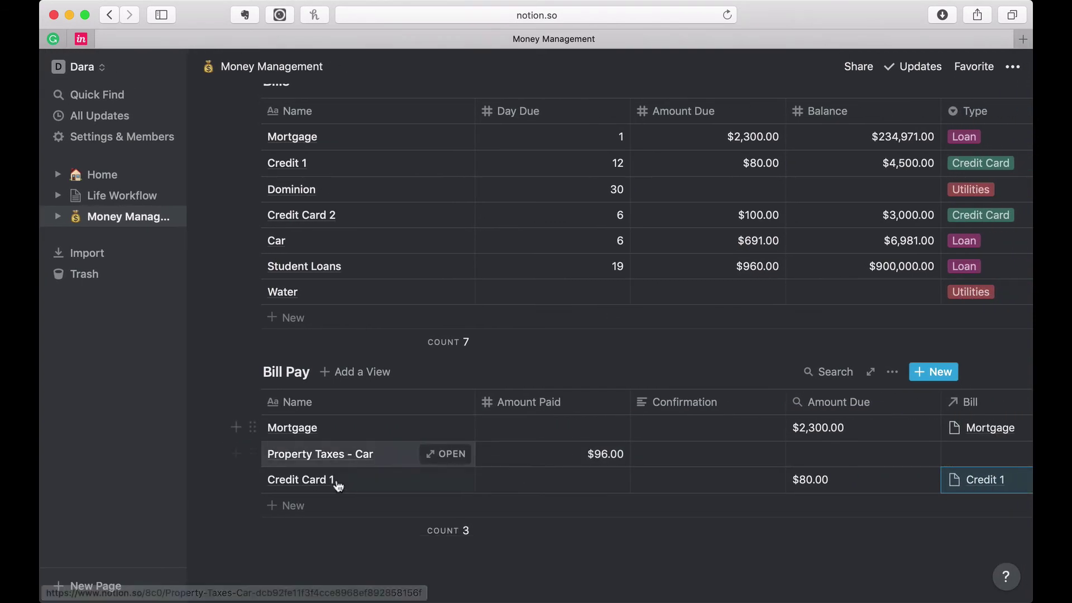
left_click(320, 506)
type("Credit Card 2")
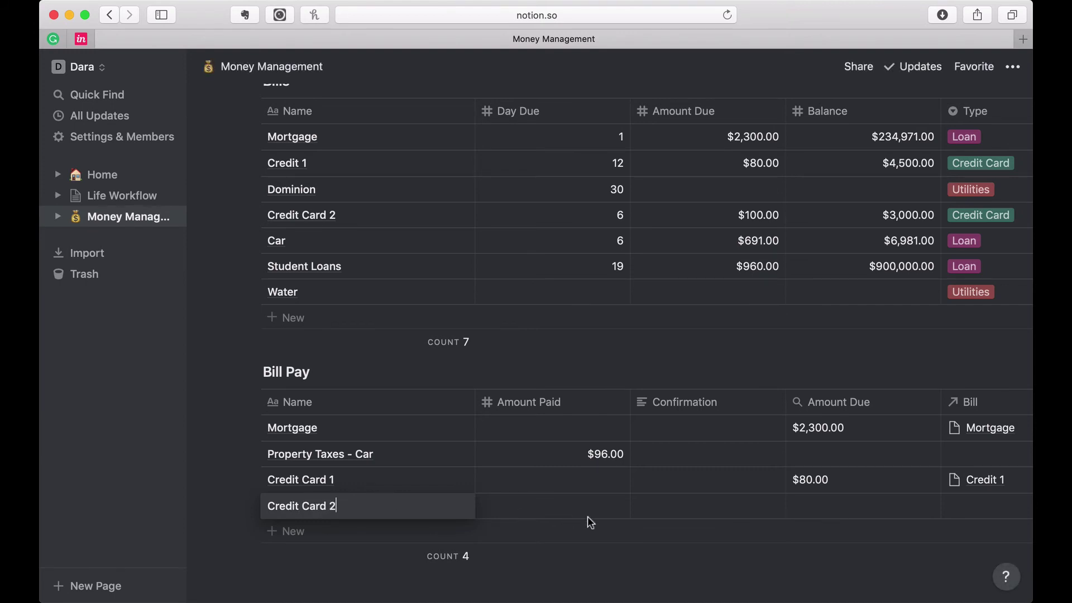
Step: Move the Bill column of the Bill Pay table so it sits directly after the Name column
scroll(607, 506, "right", 10)
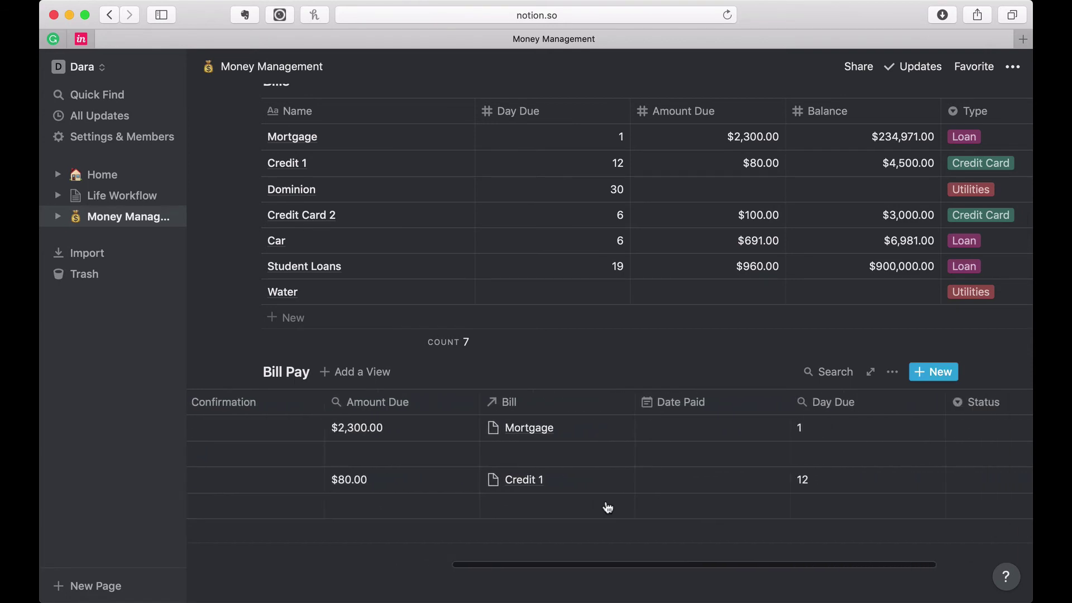
scroll(609, 507, "left", 5)
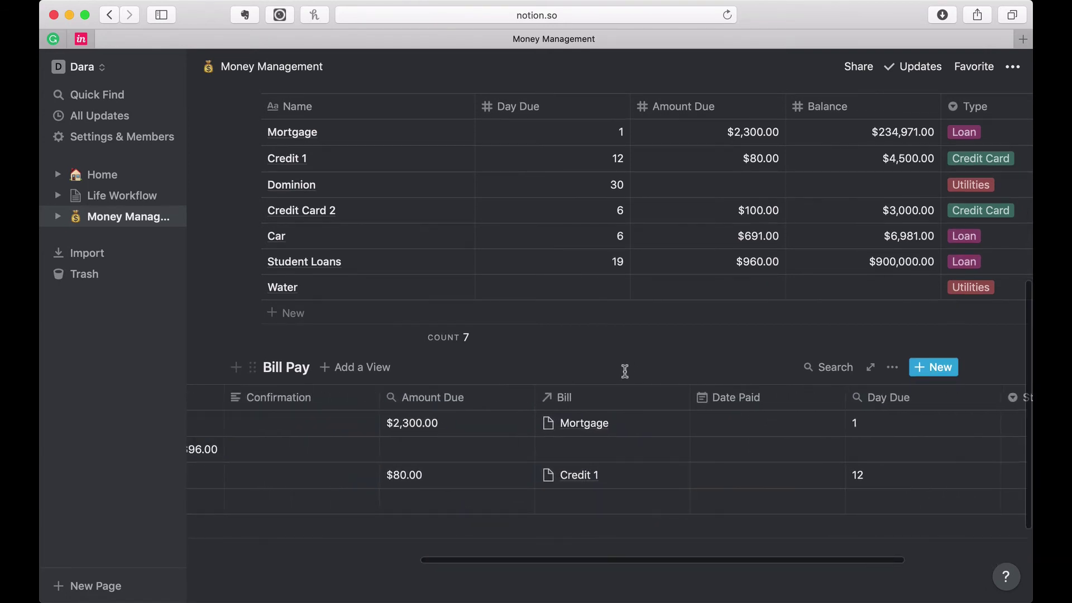
left_click_drag(605, 408, 324, 424)
scroll(324, 424, "left", 5)
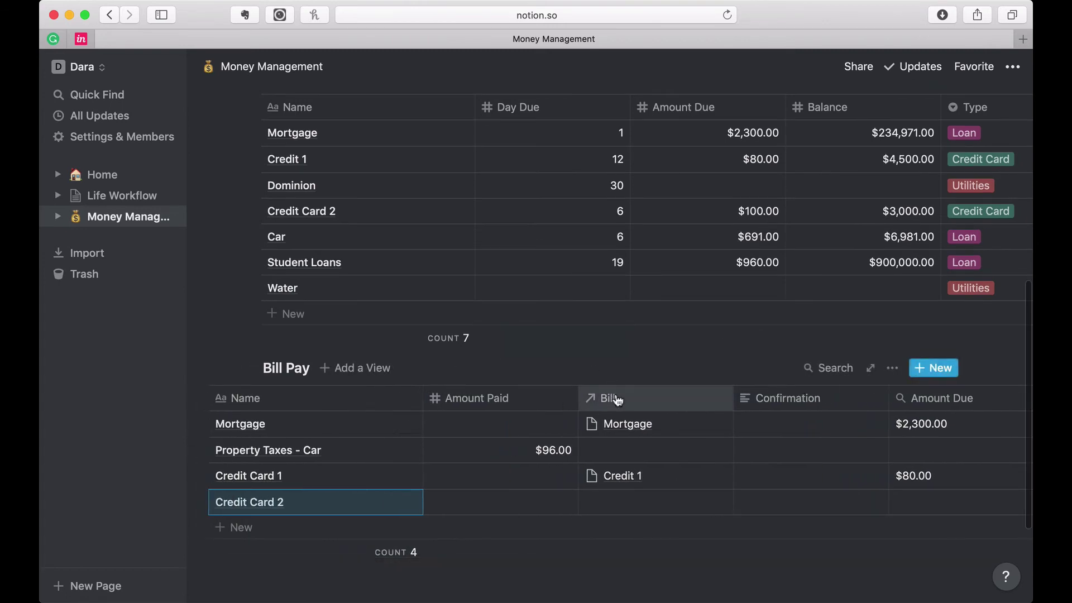
left_click_drag(600, 399, 488, 400)
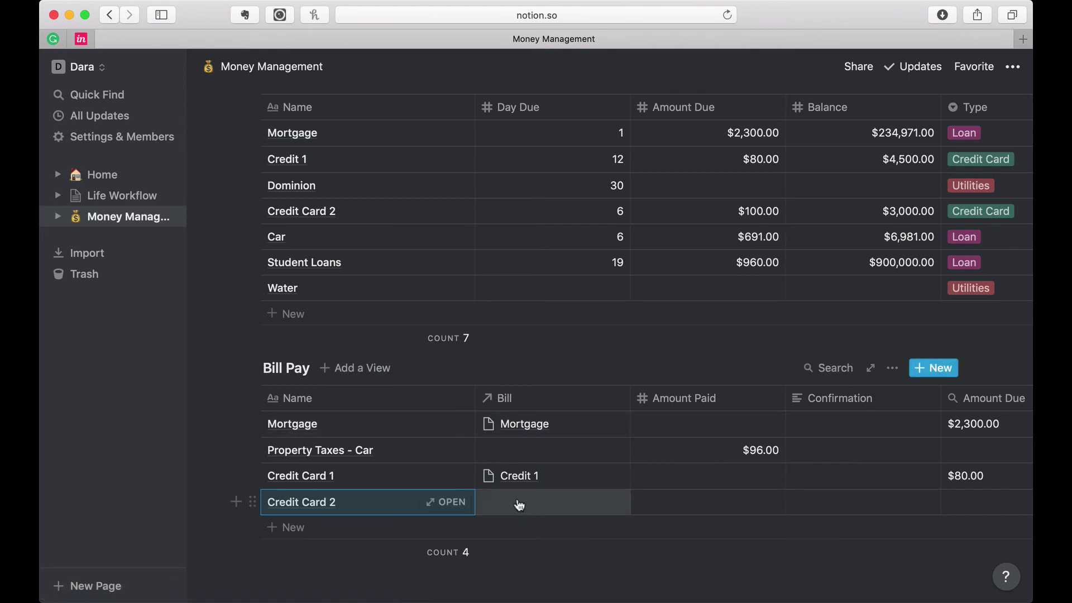
Step: Link the Bill relation of the Credit Card 2 payment row to the Credit Card 2 bill
left_click(519, 505)
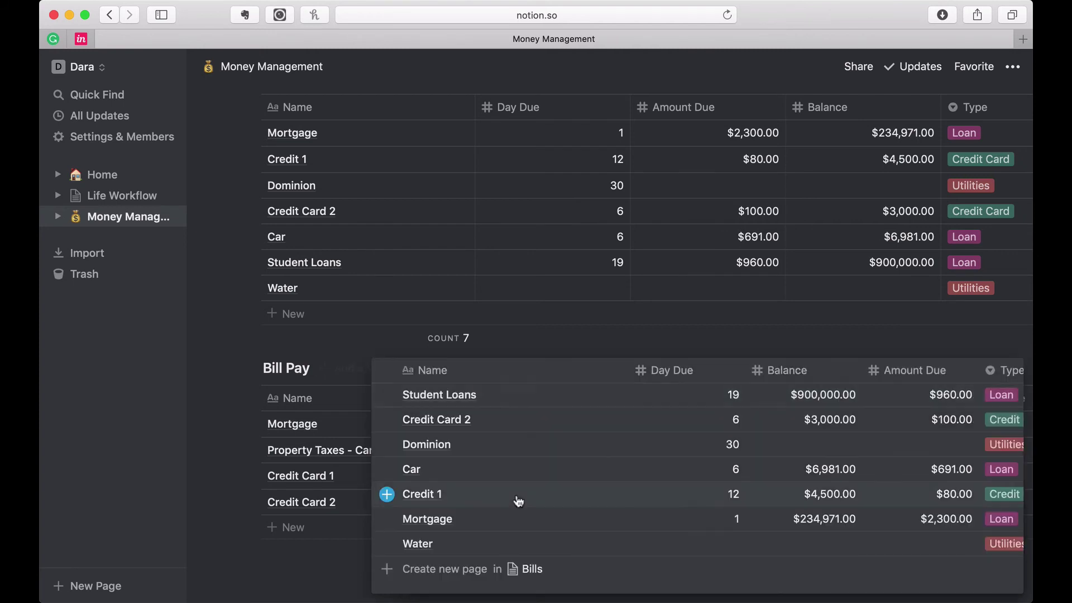
left_click(386, 419)
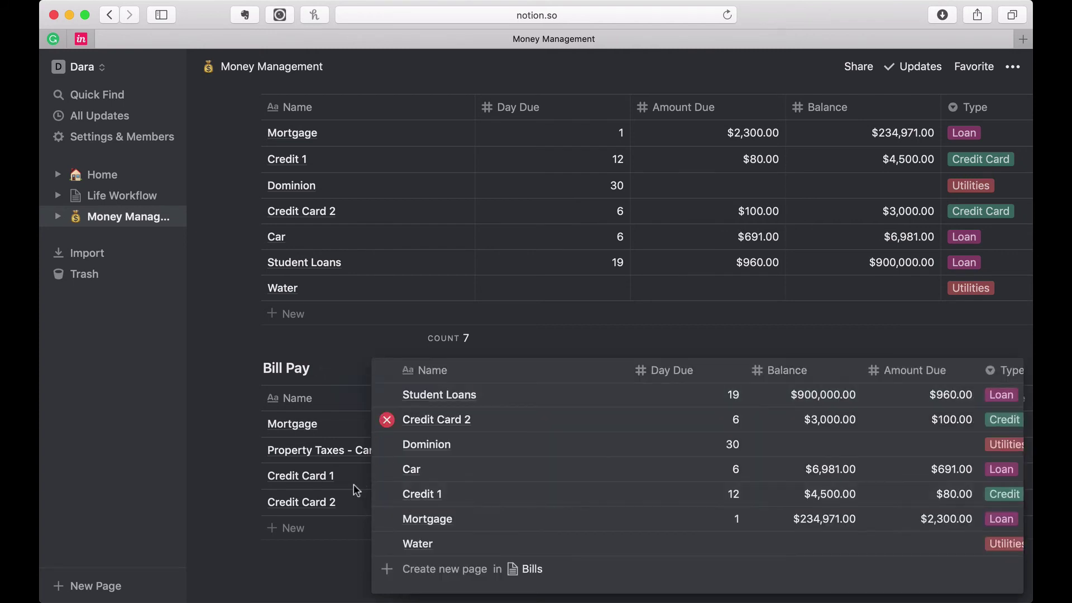
left_click(325, 561)
Step: Add a "Student Loan" row to the Bill Pay table and link its Bill relation to Student Loans
left_click(322, 528)
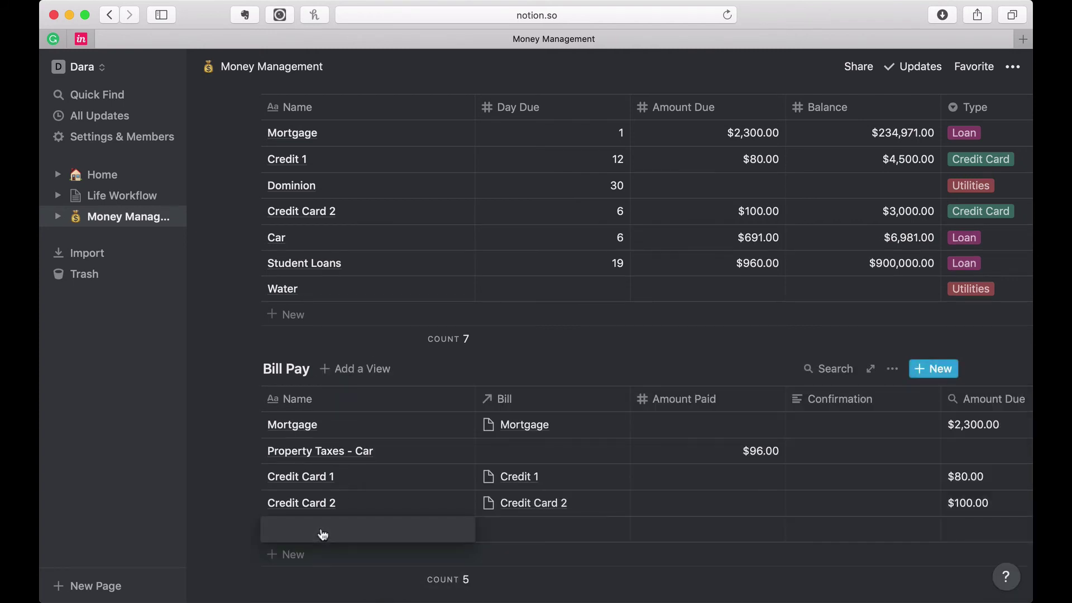
type("Student Loan")
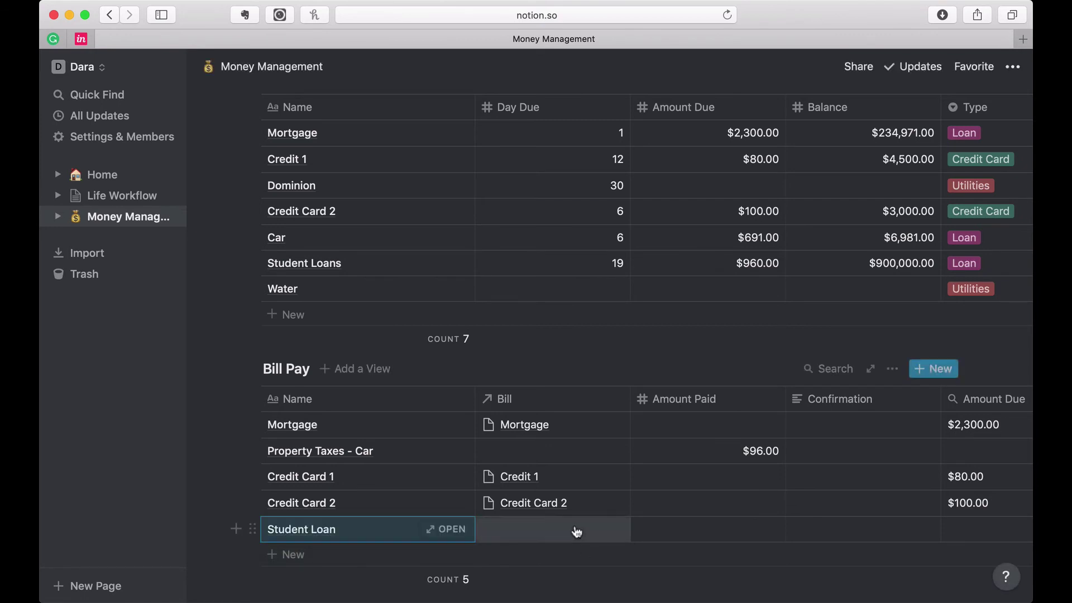
left_click(576, 531)
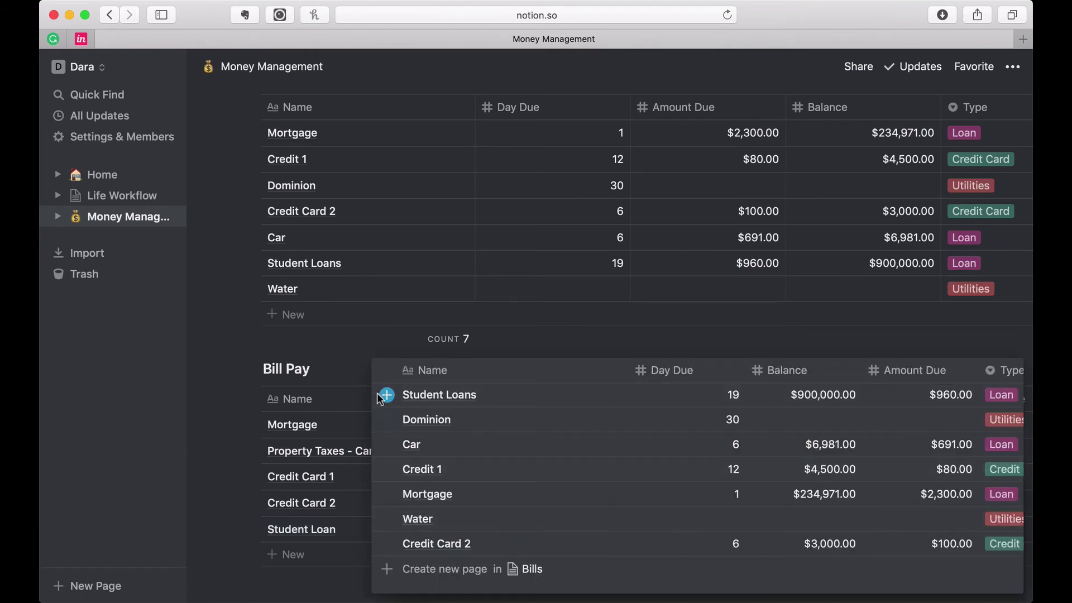
left_click(387, 396)
left_click(234, 460)
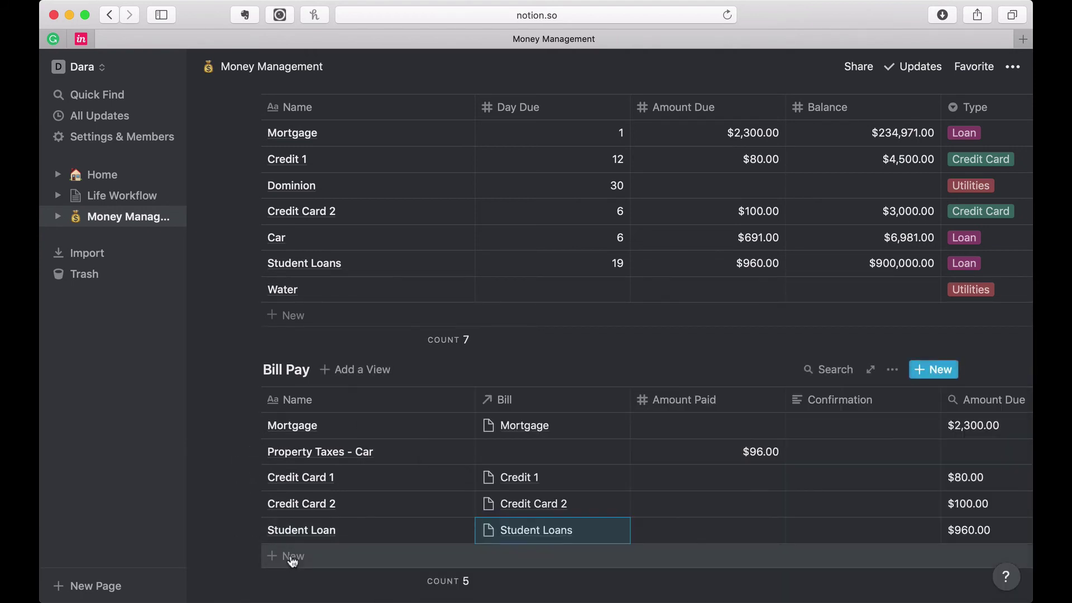
Step: Add a "Dominion" row to the Bill Pay table and link its Bill relation to Dominion
left_click(291, 556)
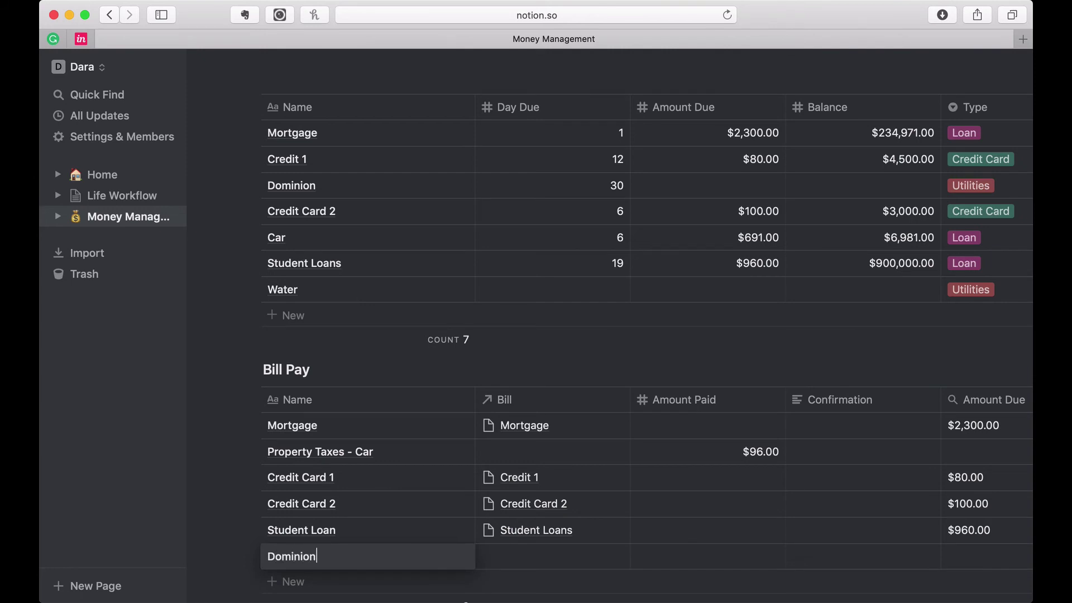
left_click(501, 566)
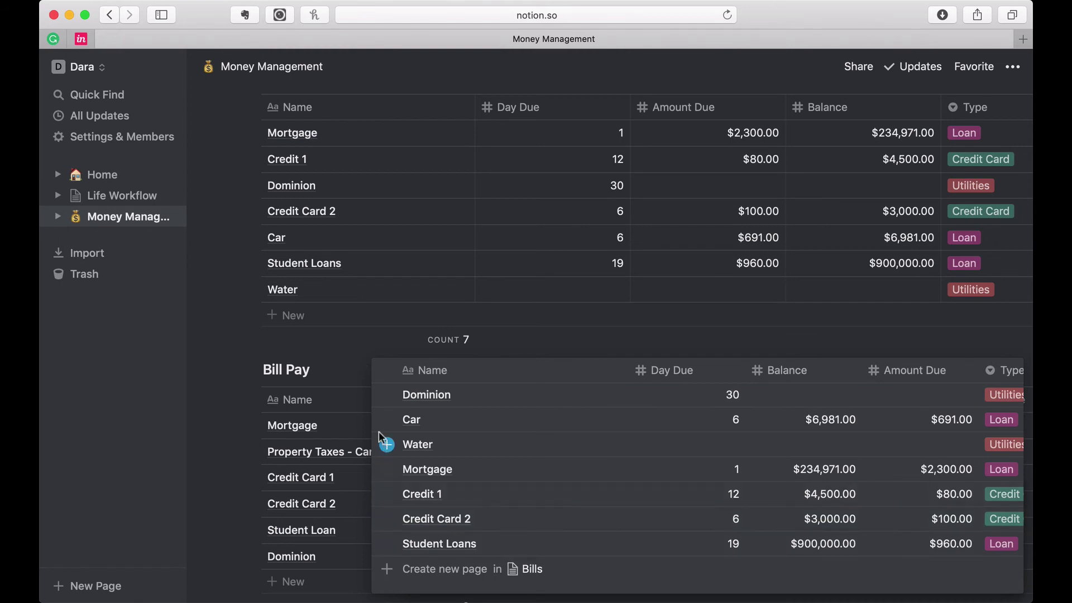
left_click(383, 394)
left_click(207, 480)
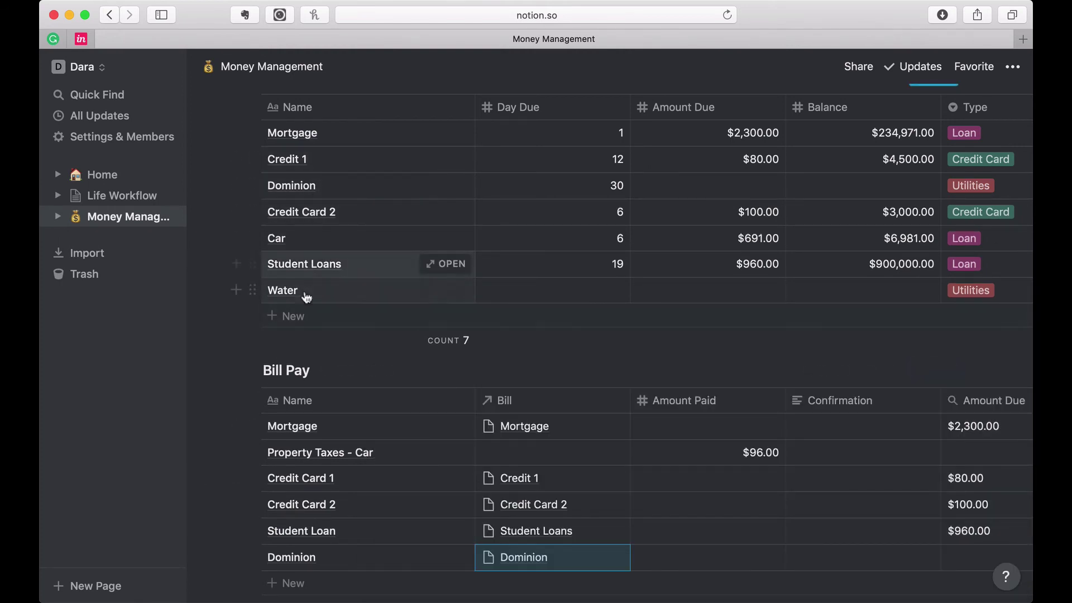
scroll(305, 346, "down", 5)
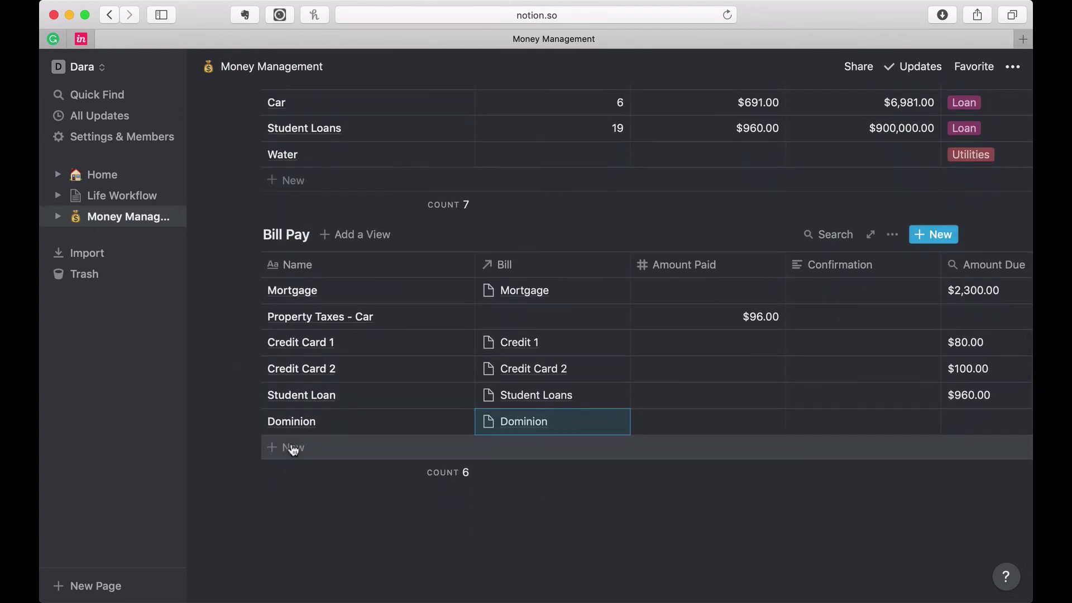
Step: Add a "Water" row to the Bill Pay table and link its Bill relation to Water
left_click(293, 448)
type("W")
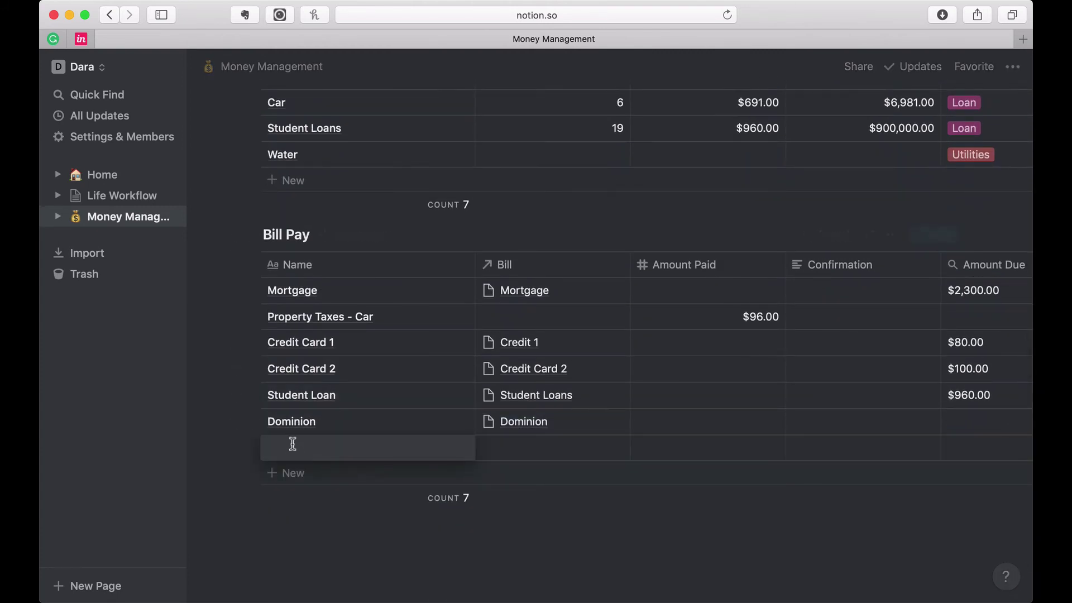
type("ater")
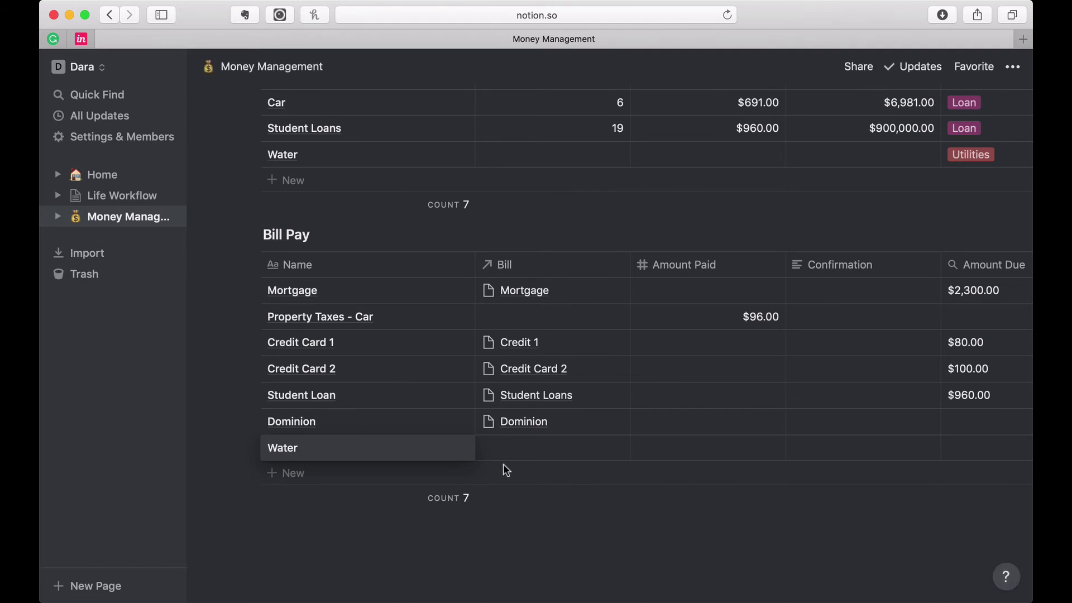
left_click(502, 453)
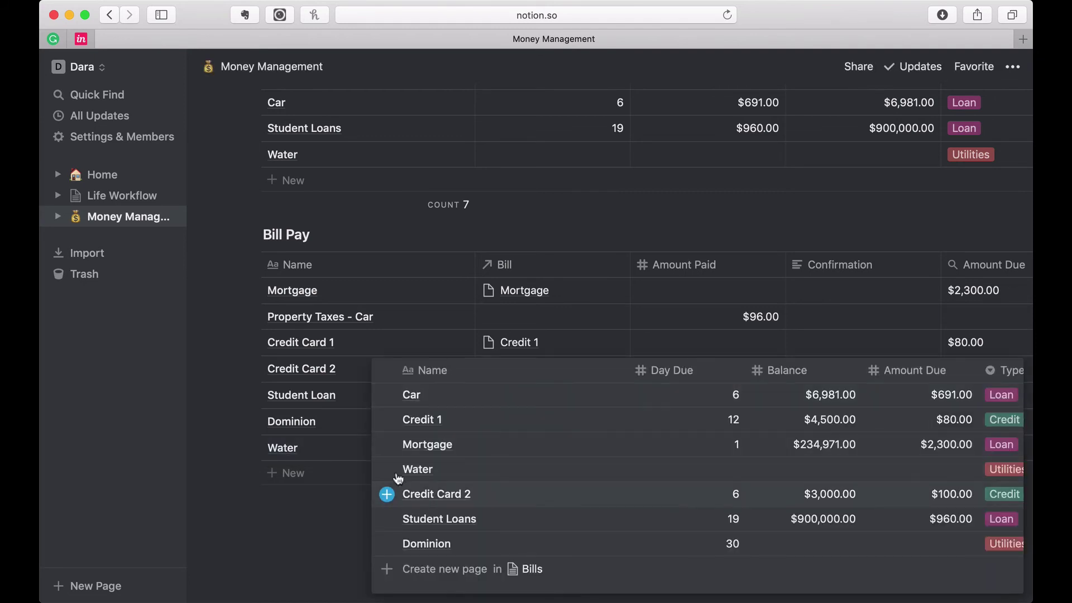
left_click(387, 469)
left_click(330, 568)
Step: Review the Bills and Bill Pay tables on the Money Management page, comparing the bills with the payment rows
scroll(330, 567, "up", 3)
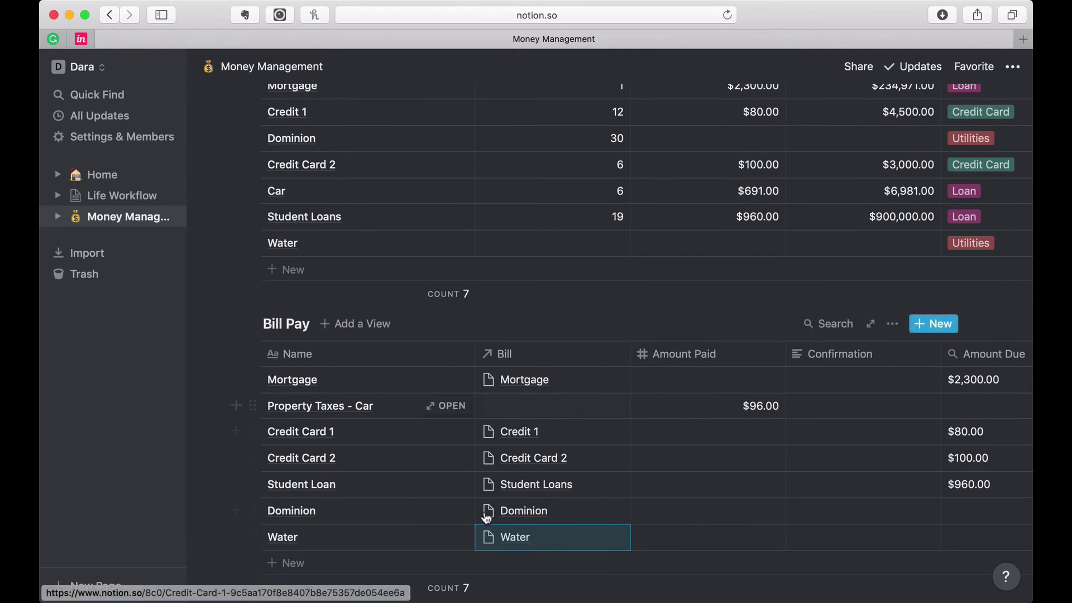
scroll(498, 483, "up", 2)
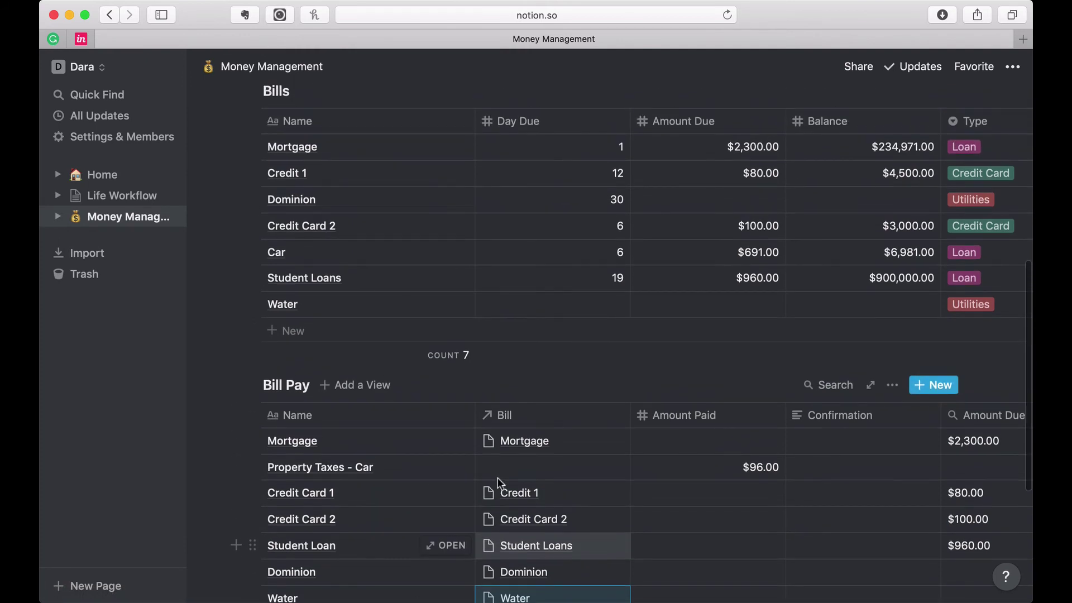
scroll(497, 477, "down", 3)
scroll(487, 496, "up", 3)
scroll(499, 483, "up", 1)
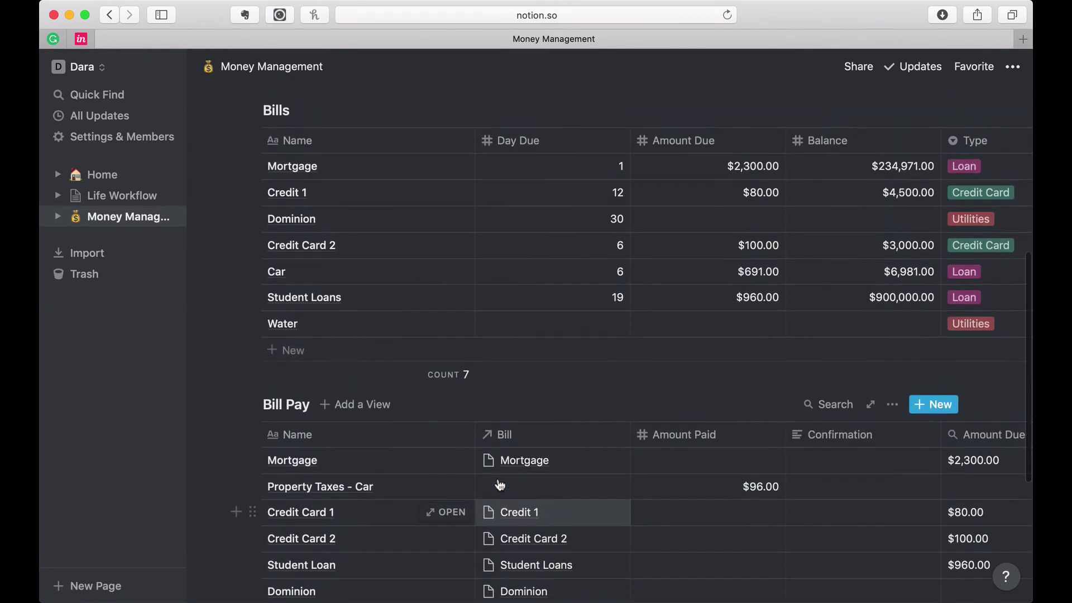
scroll(474, 430, "up", 1)
scroll(474, 430, "up", 5)
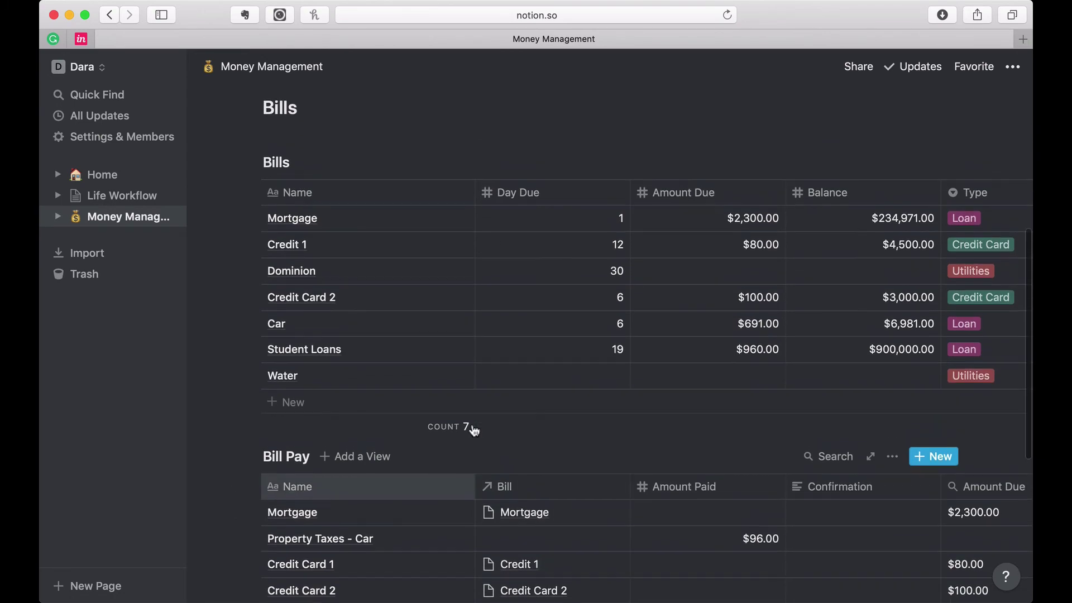
scroll(410, 525, "down", 10)
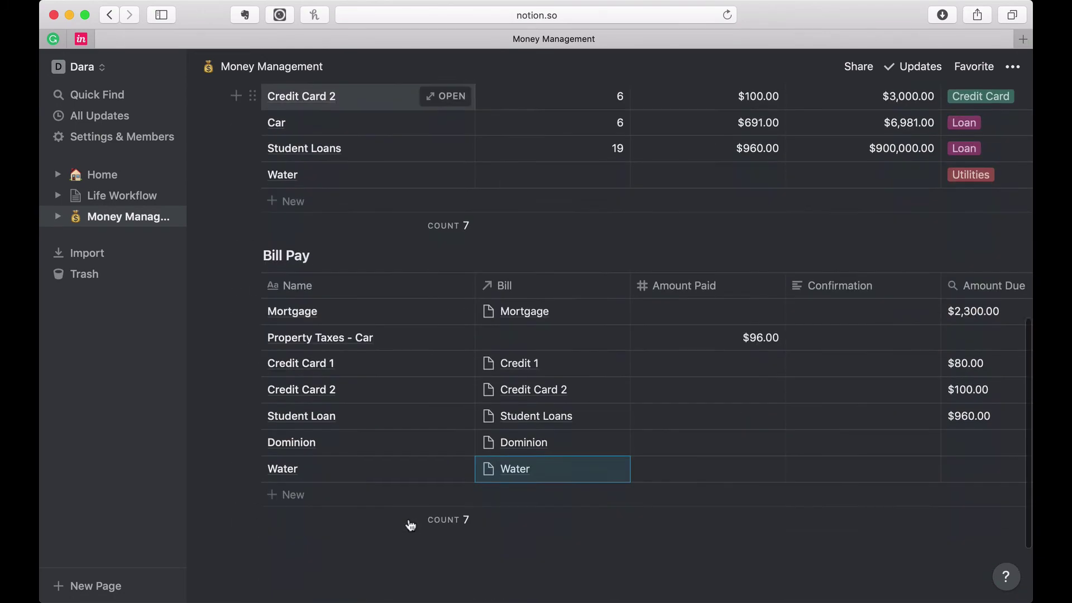
scroll(409, 521, "up", 7)
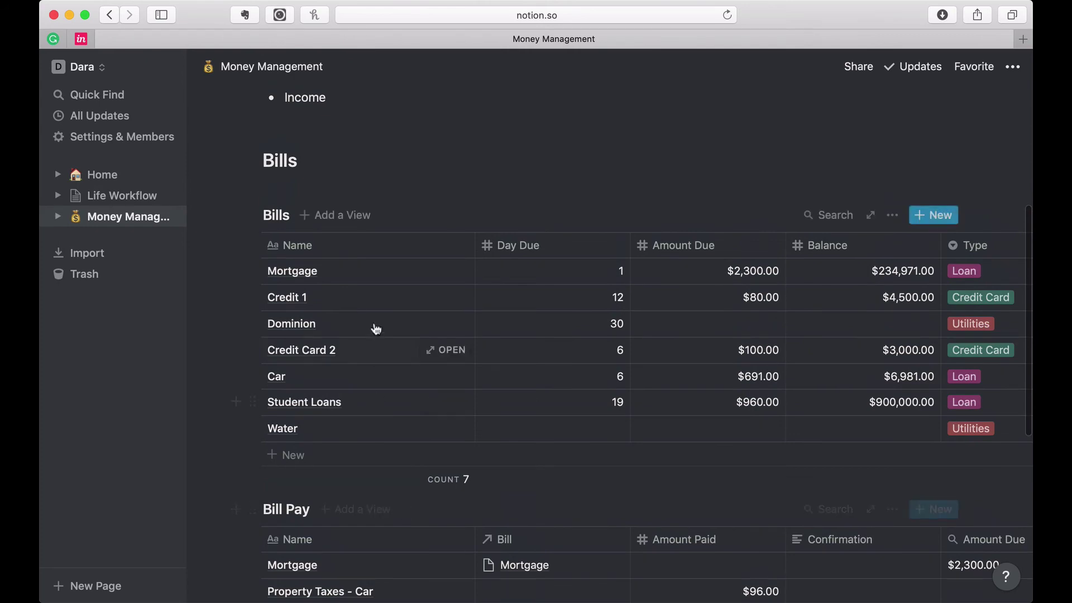
scroll(370, 491, "up", 3)
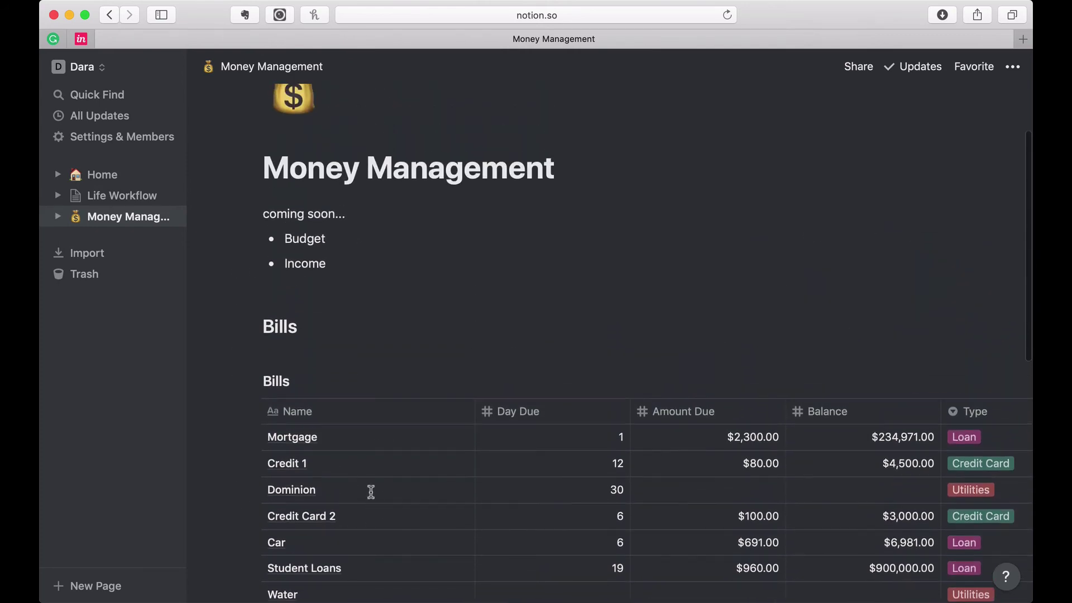
scroll(370, 497, "down", 8)
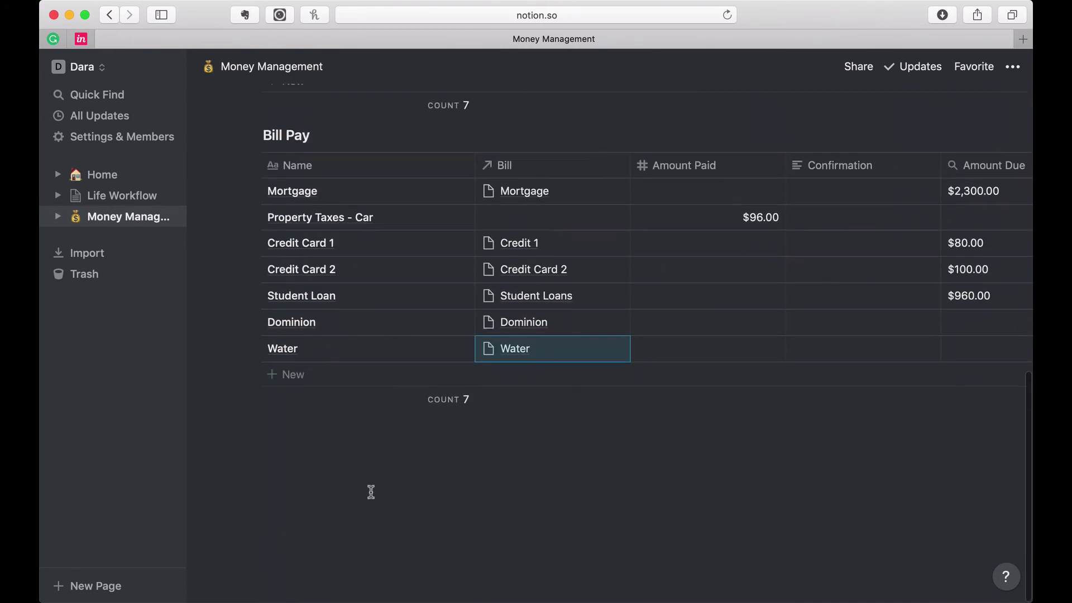
scroll(370, 491, "up", 3)
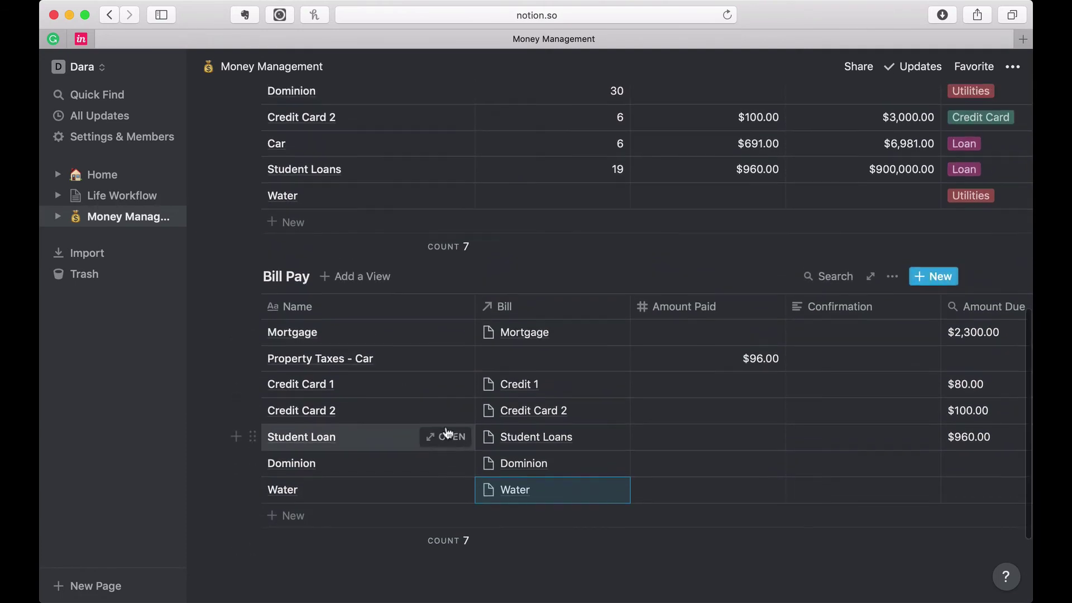
scroll(446, 433, "up", 3)
Step: On the Home page, remove the arrow from the Pay Days line under This Month and make it read "Pay Days - 5 | 19"
left_click(102, 176)
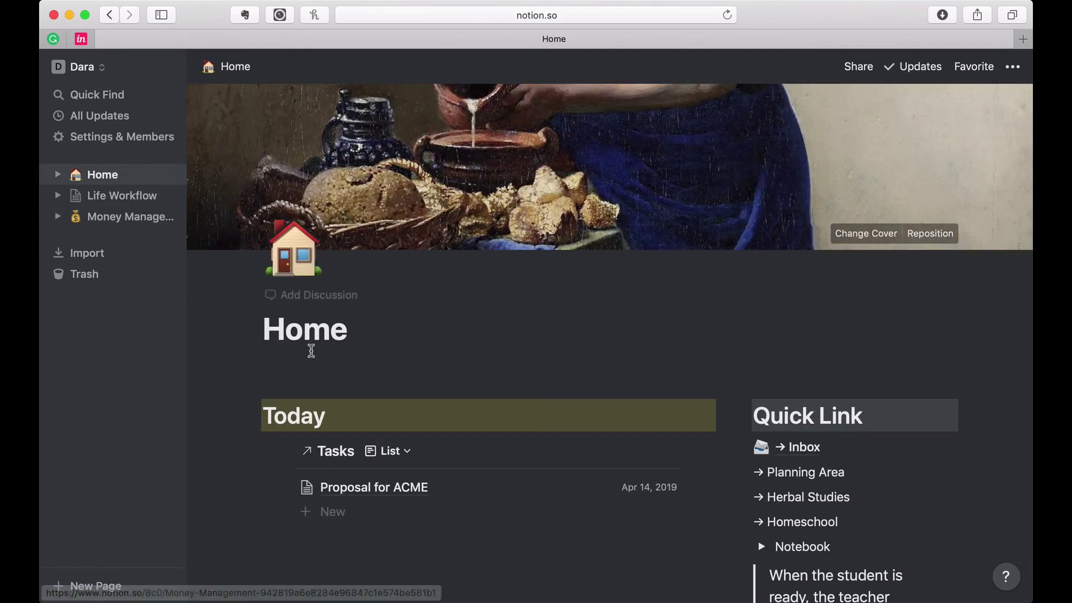
scroll(311, 351, "down", 15)
left_click(343, 399)
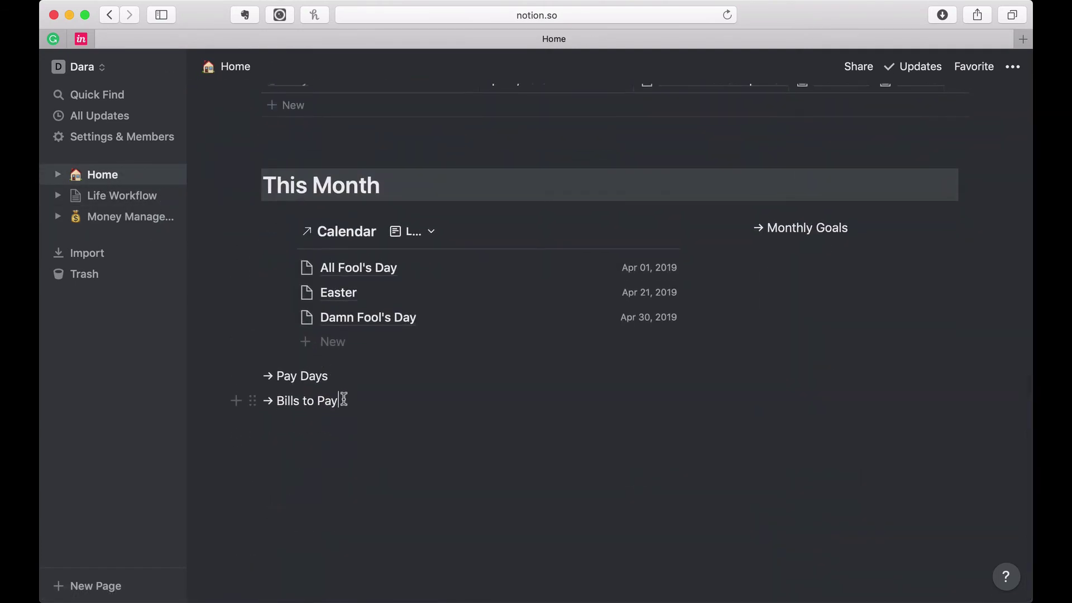
left_click(273, 374)
key("BackSpace")
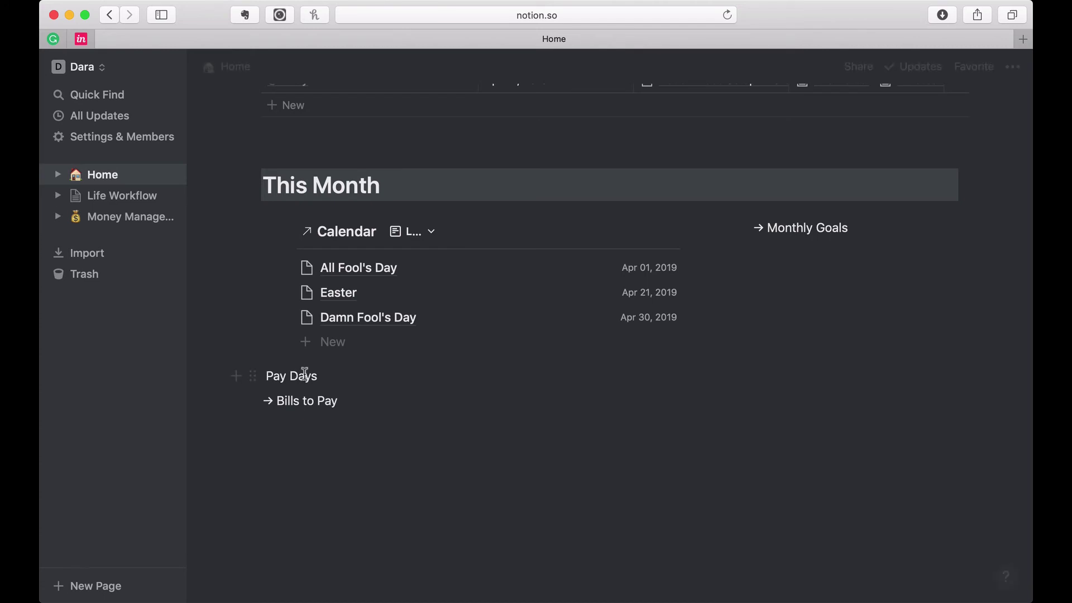
left_click(327, 375)
type("- 5 | 19")
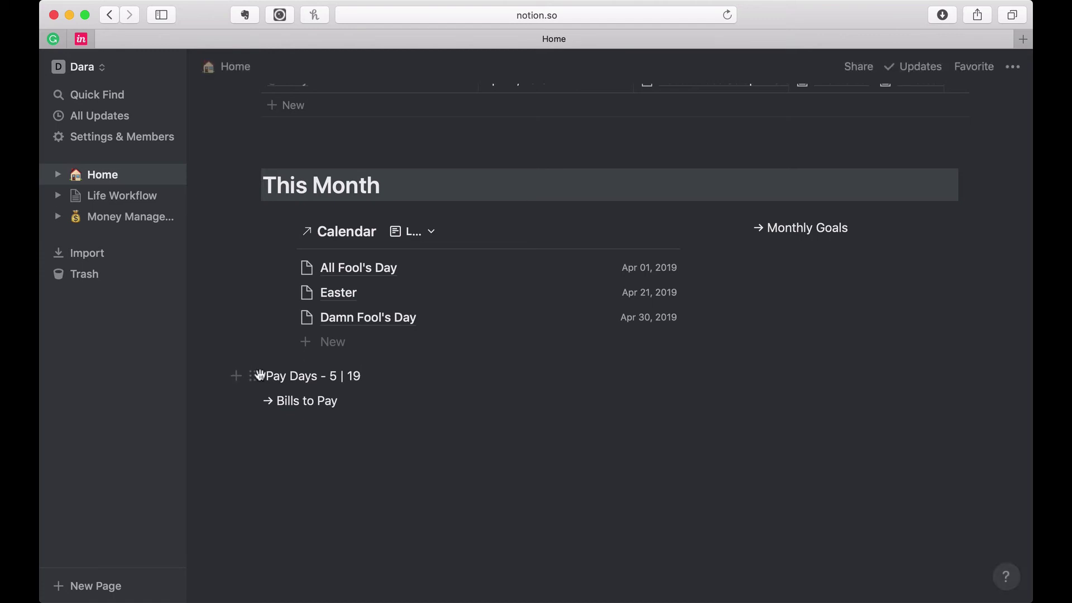
Step: Replace the "Bills to Pay" line below Pay Days with a linked database of Bill Pay
key("Escape")
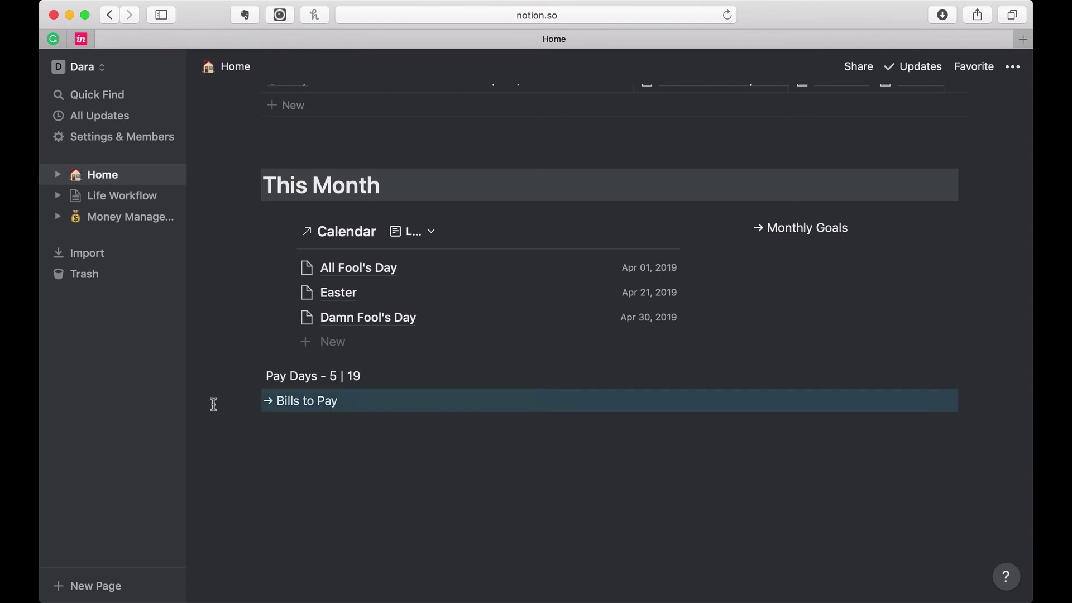
key("BackSpace")
left_click(290, 416)
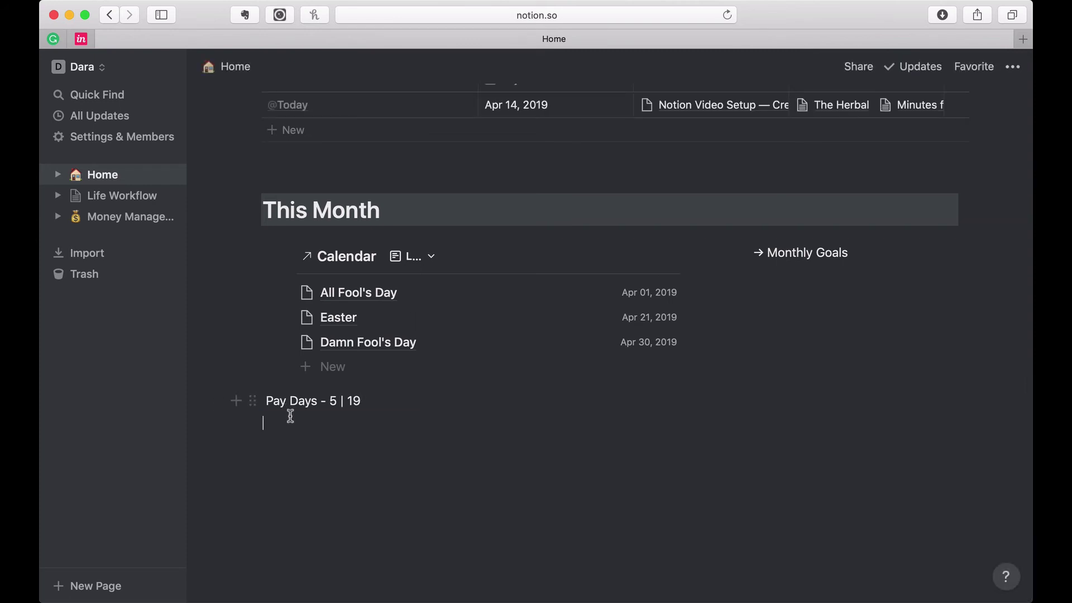
type("/li")
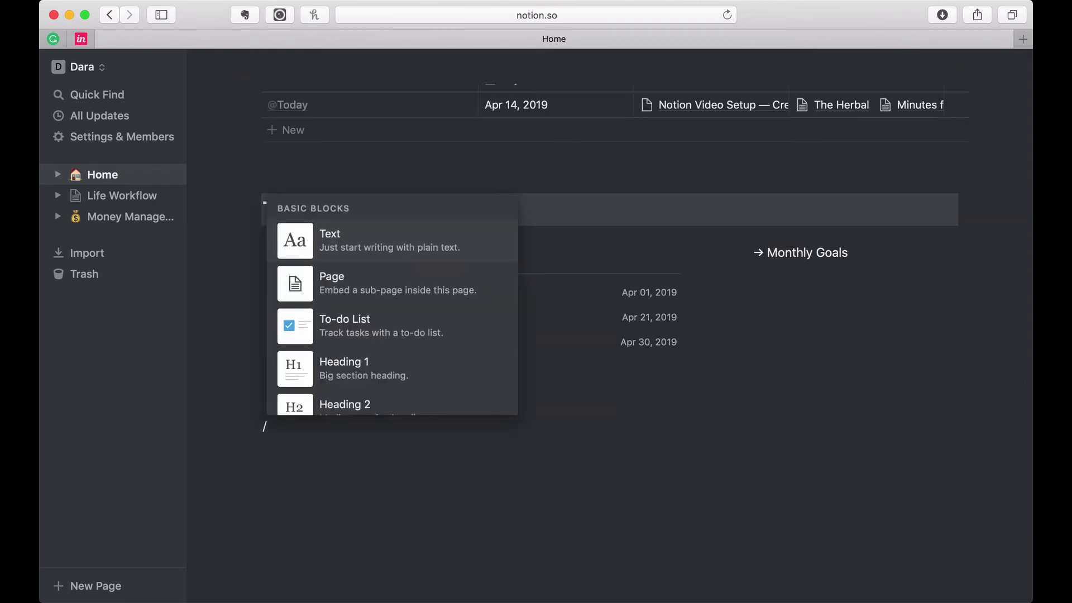
key("BackSpace")
key("BackSpace")
type("link")
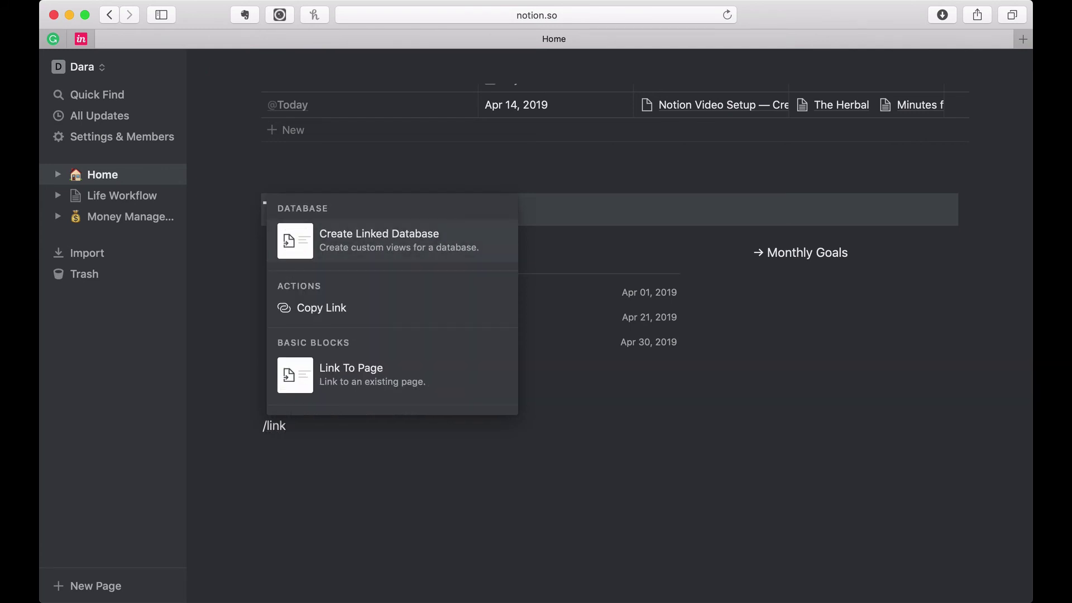
key("Return")
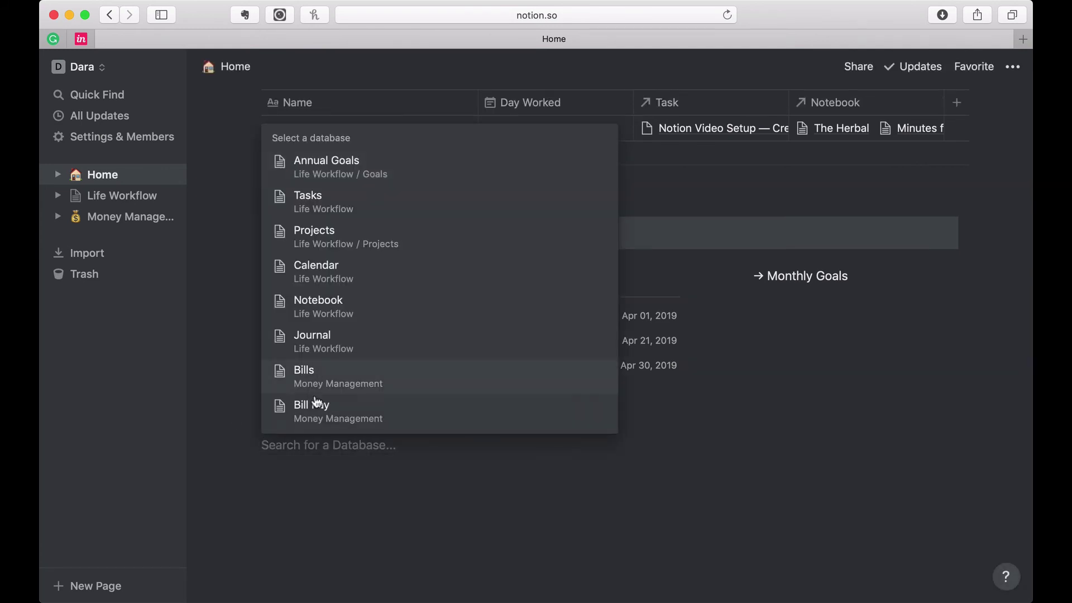
left_click(316, 412)
Step: Add a Board view named "Status" to the linked Bill Pay database on the Home page
scroll(316, 412, "down", 4)
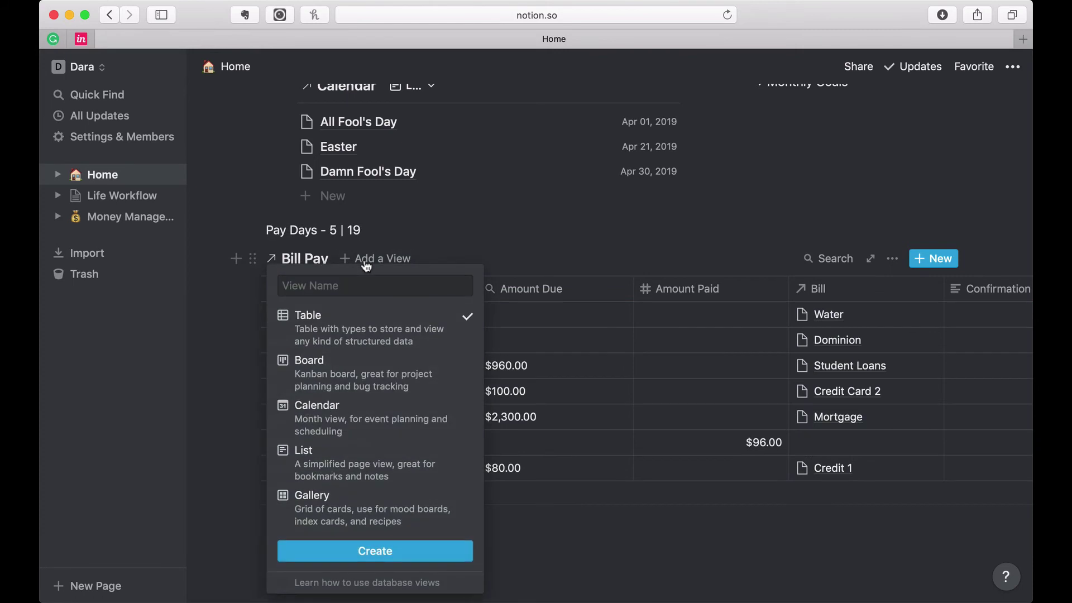
mouse_move(354, 387)
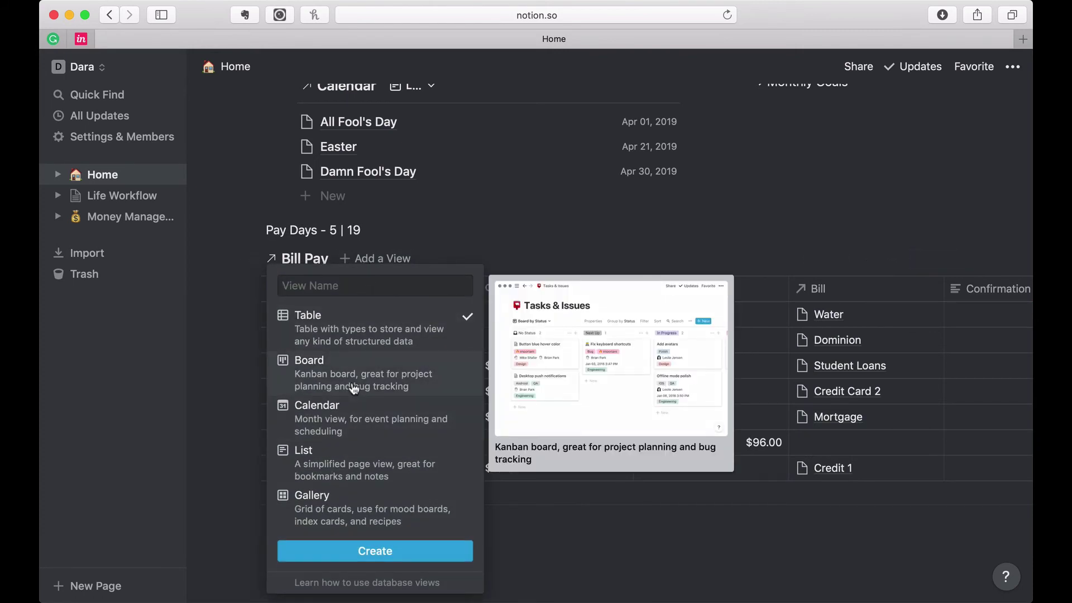
left_click(354, 387)
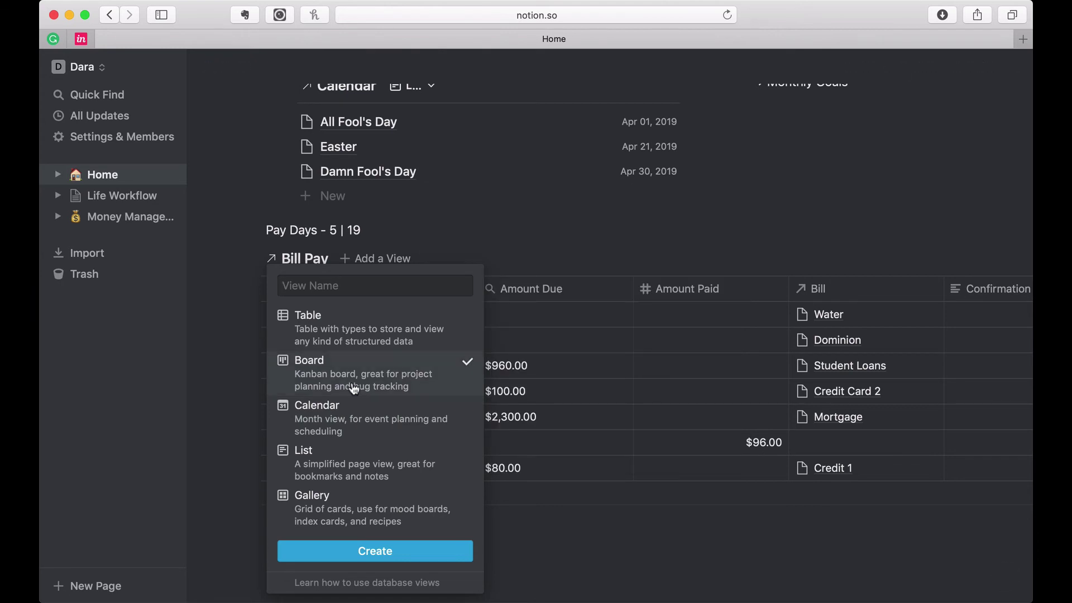
type("Pro")
key("BackSpace")
key("BackSpace")
key("BackSpace")
key("BackSpace")
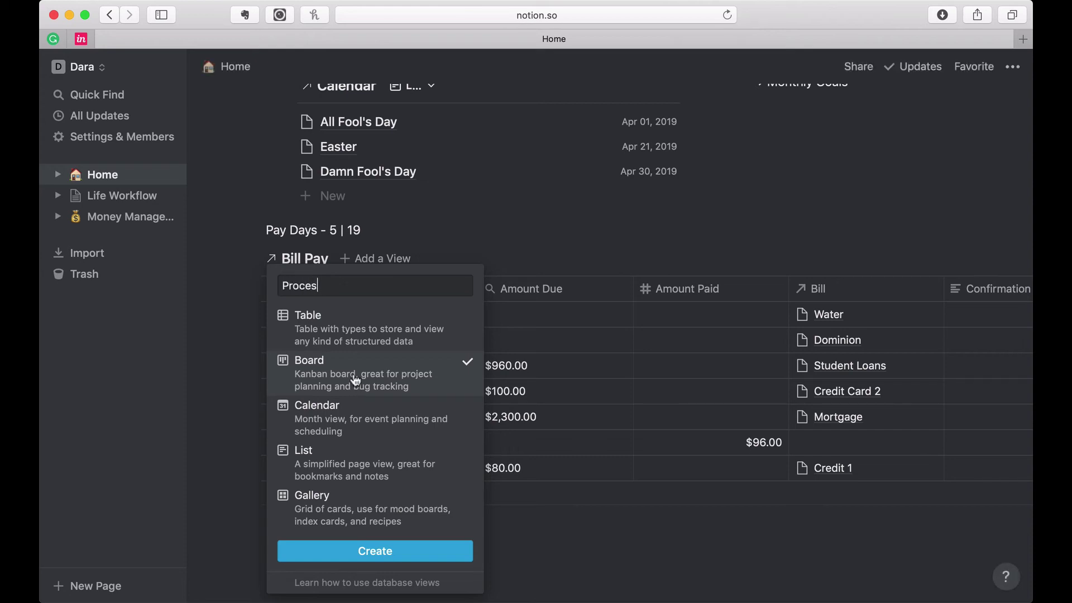
key("BackSpace")
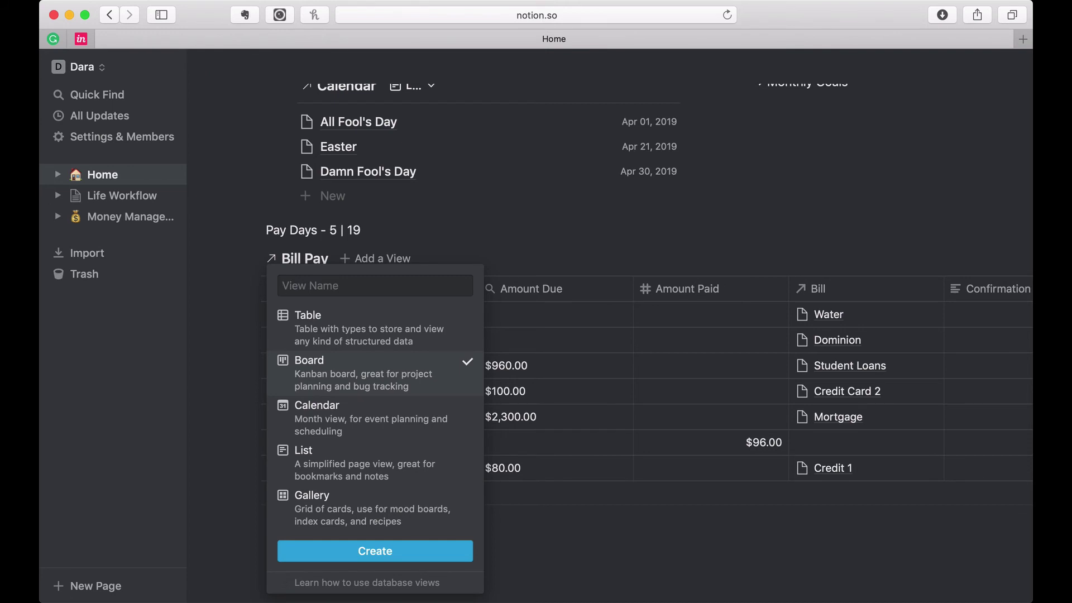
type("Status")
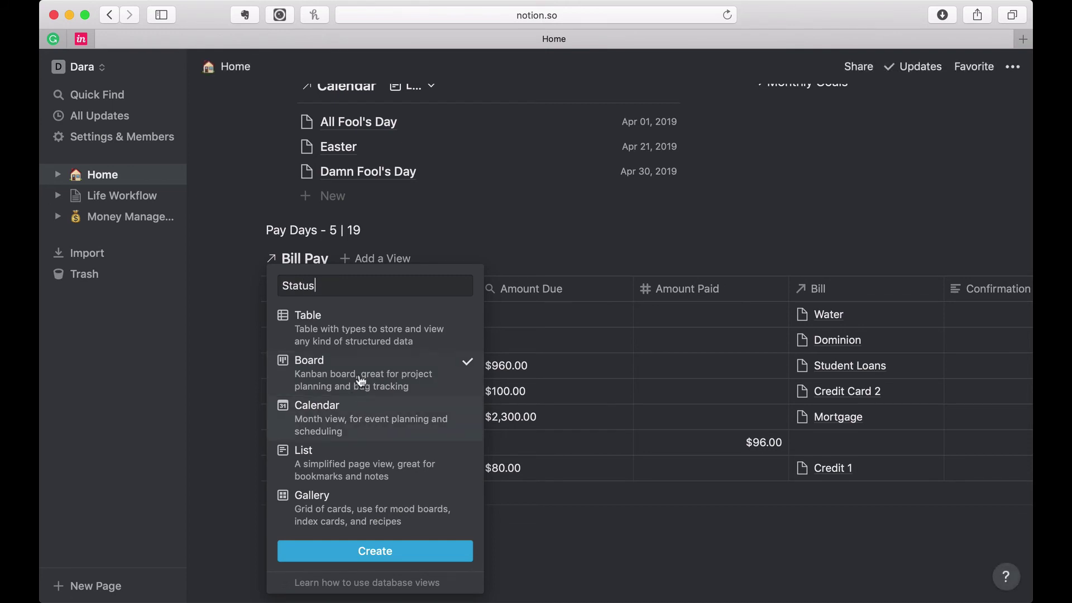
mouse_move(369, 391)
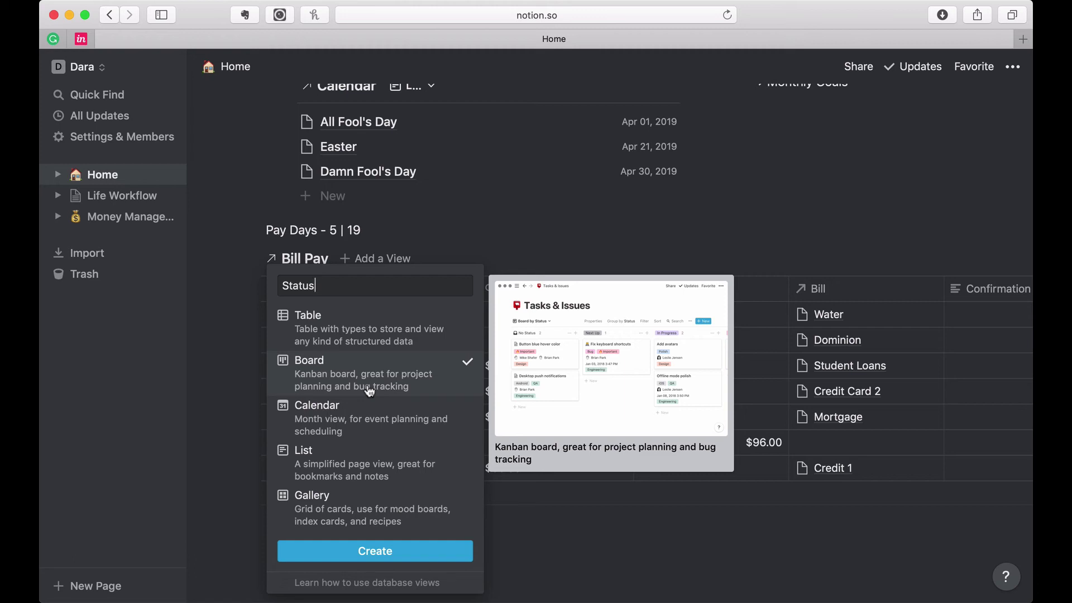
left_click(334, 551)
Step: Examine the status columns and payment cards of the Bill Pay board on the Home page
scroll(335, 552, "down", 5)
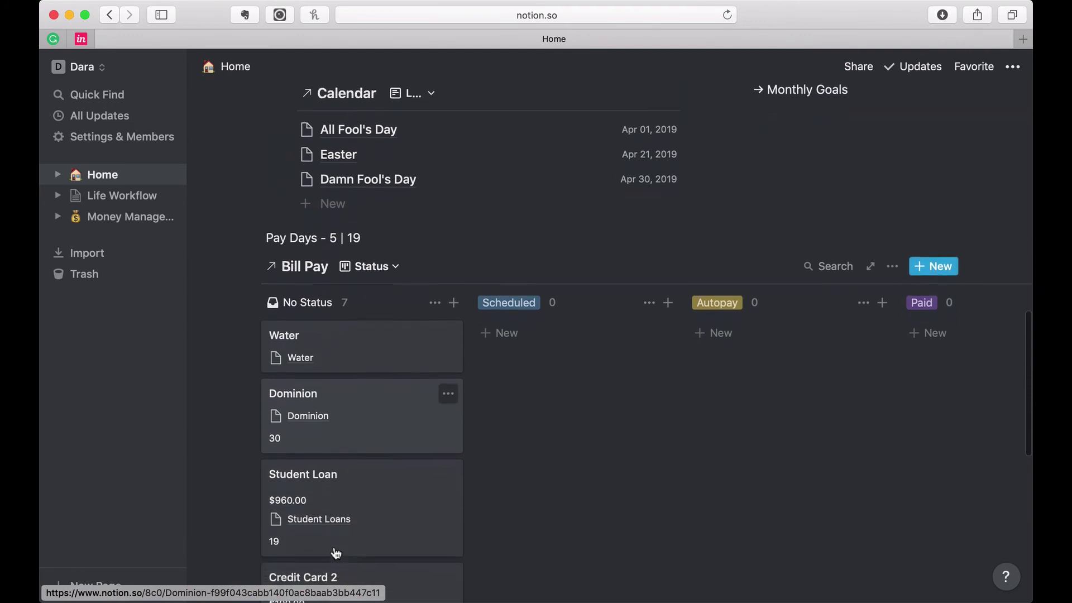
scroll(334, 553, "down", 1)
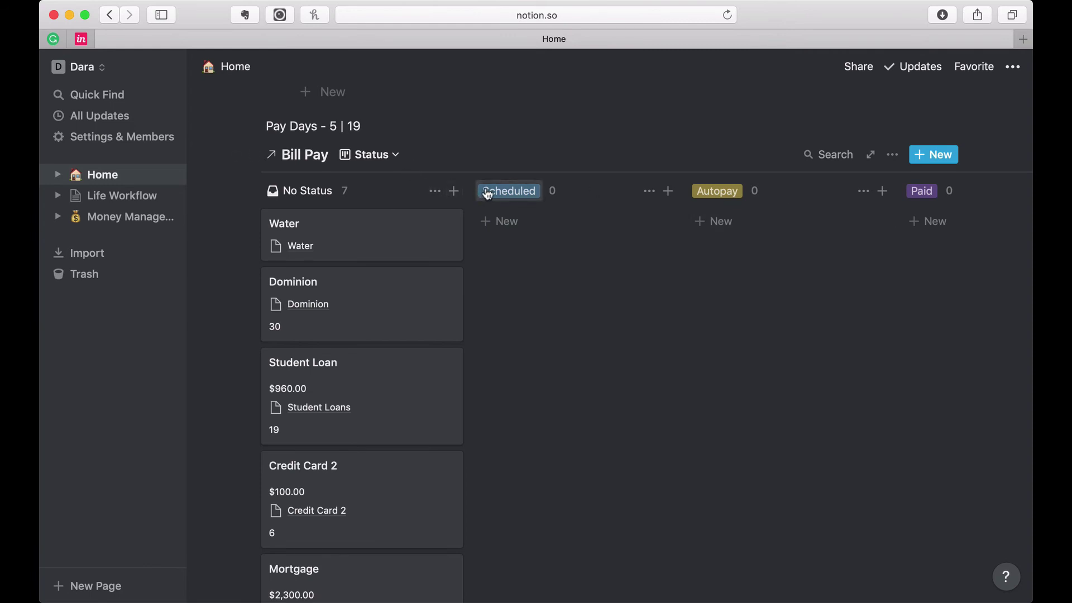
mouse_move(487, 191)
left_mouse_down()
mouse_move(737, 188)
mouse_move(494, 195)
left_mouse_up()
scroll(959, 185, "right", 5)
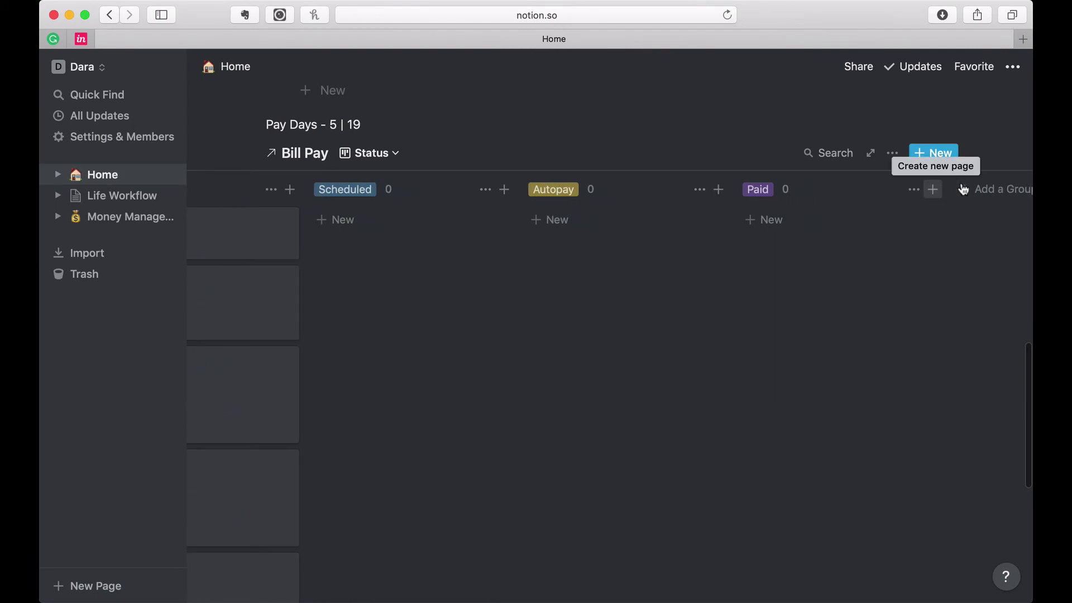
scroll(923, 192, "right", 1)
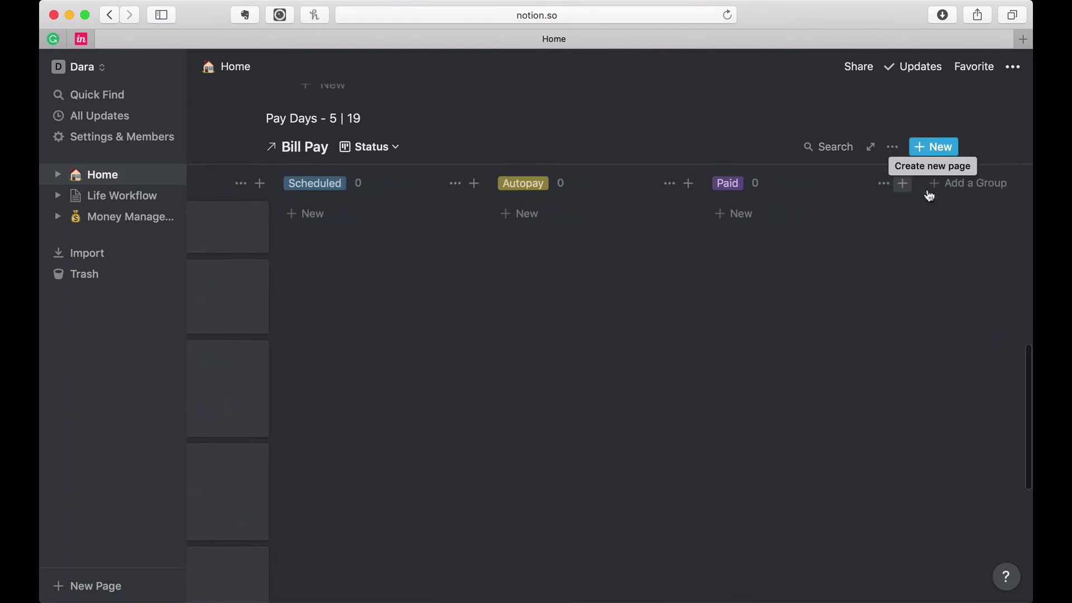
scroll(914, 190, "left", 10)
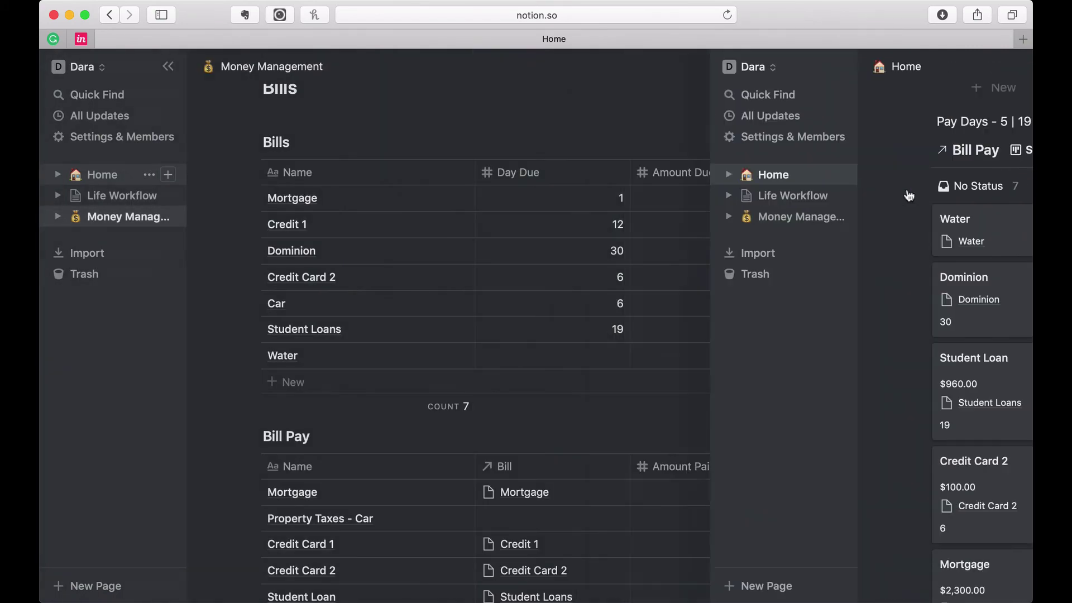
left_click(103, 174)
scroll(333, 320, "down", 20)
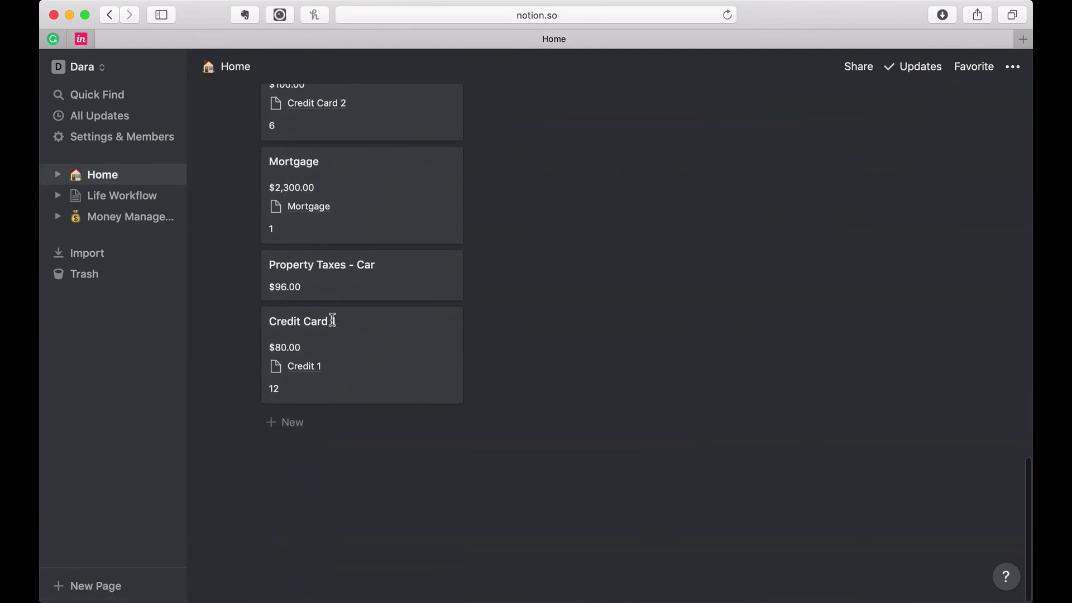
scroll(332, 319, "up", 5)
scroll(332, 319, "up", 8)
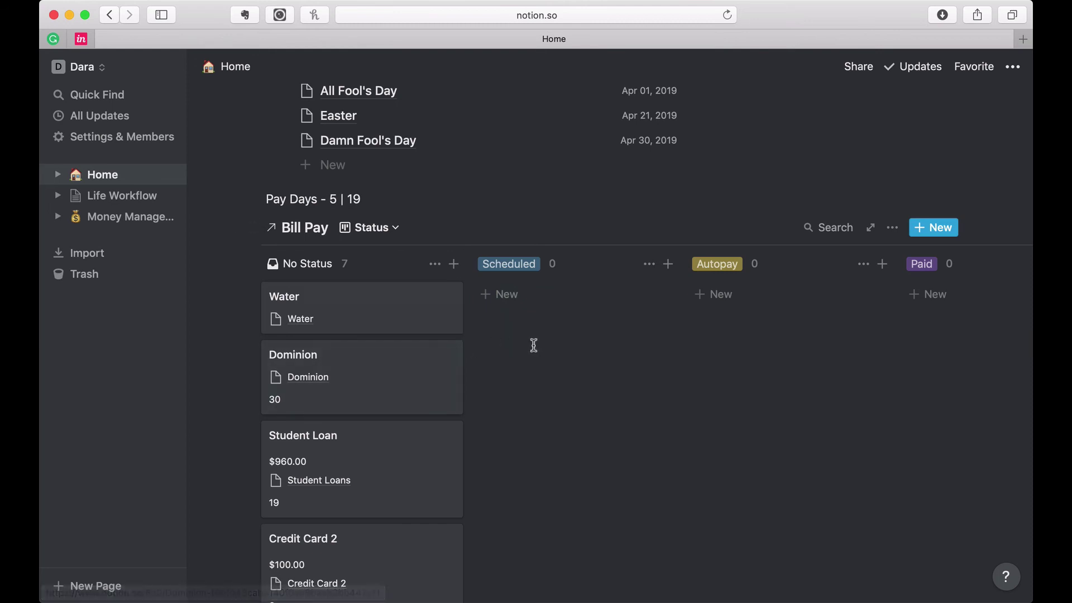
Step: Hide the Bill, Confirmation and Date Paid properties on the cards of the Bill Pay status board
left_click(892, 227)
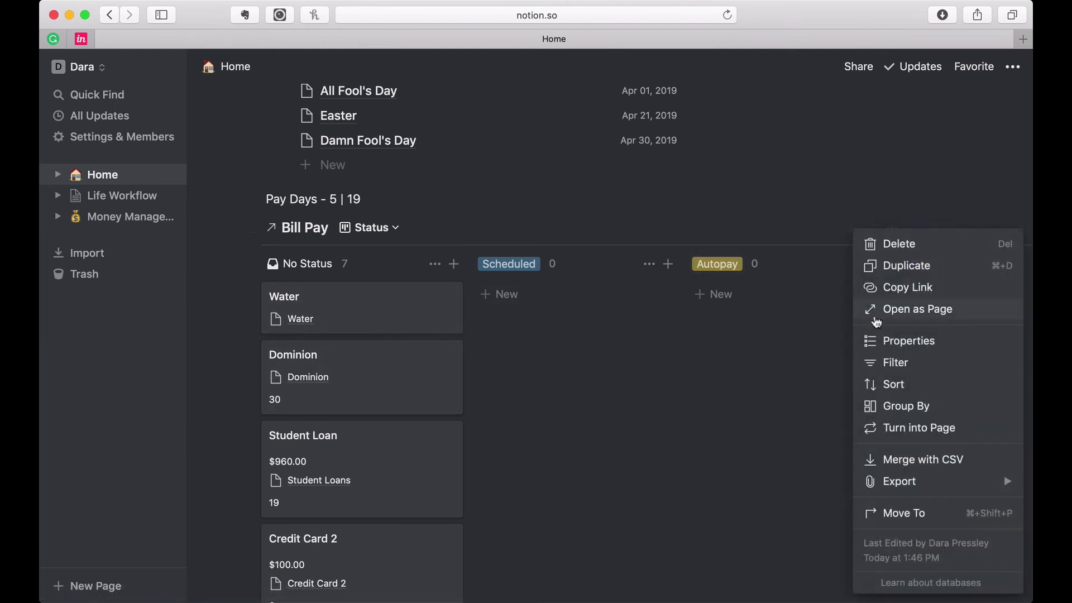
left_click(877, 341)
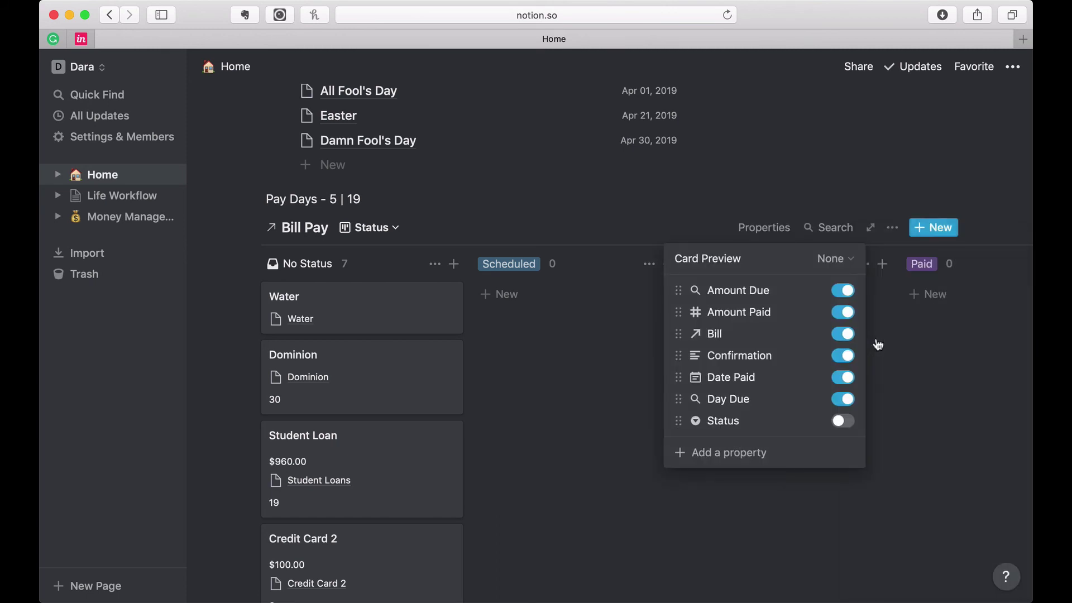
left_click(842, 335)
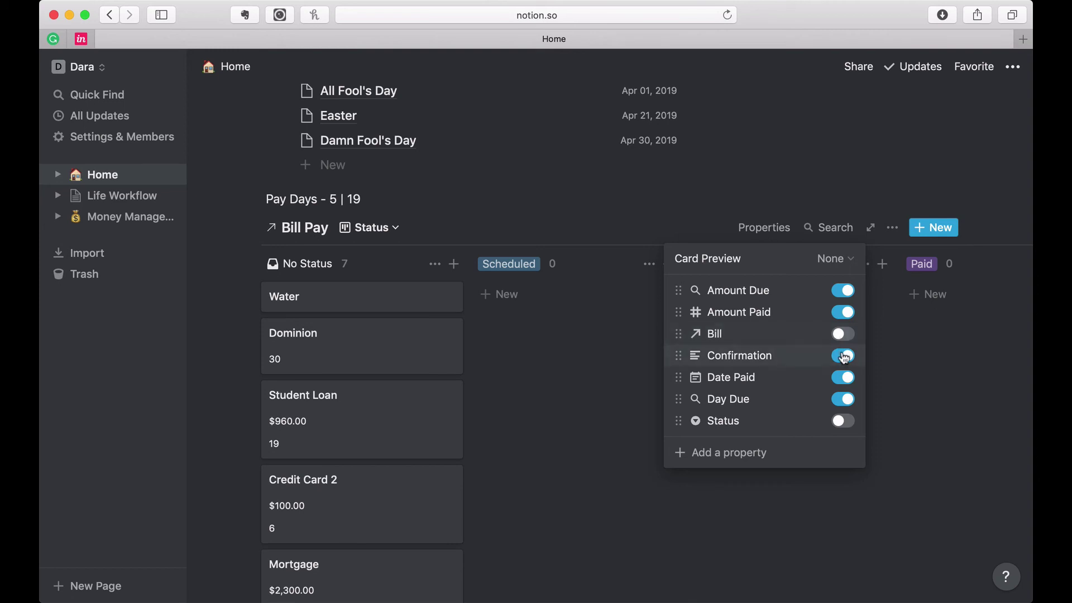
left_click(843, 357)
left_click(840, 383)
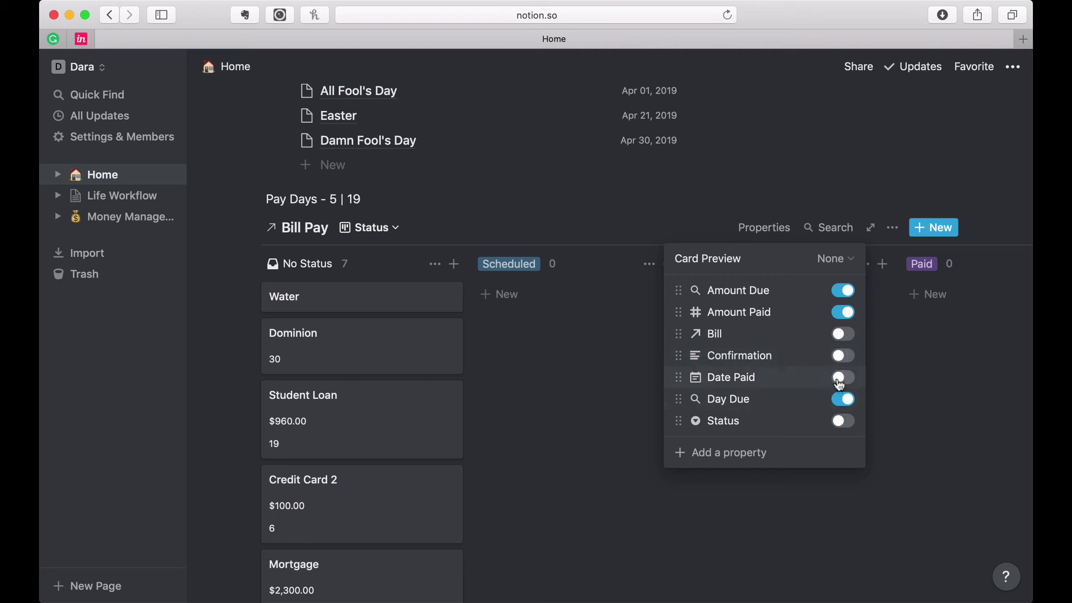
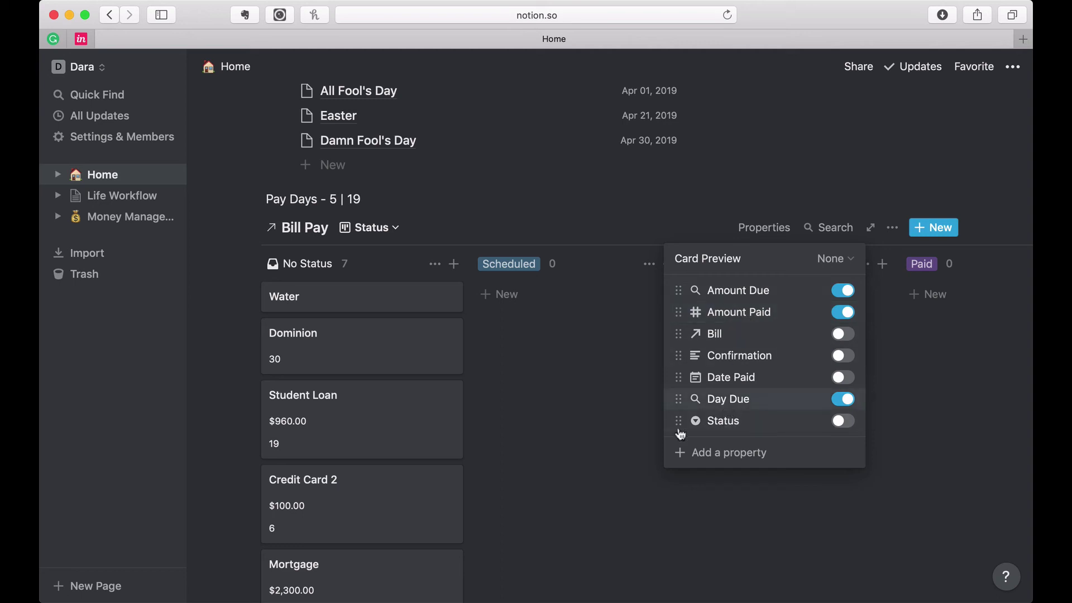
left_click(598, 471)
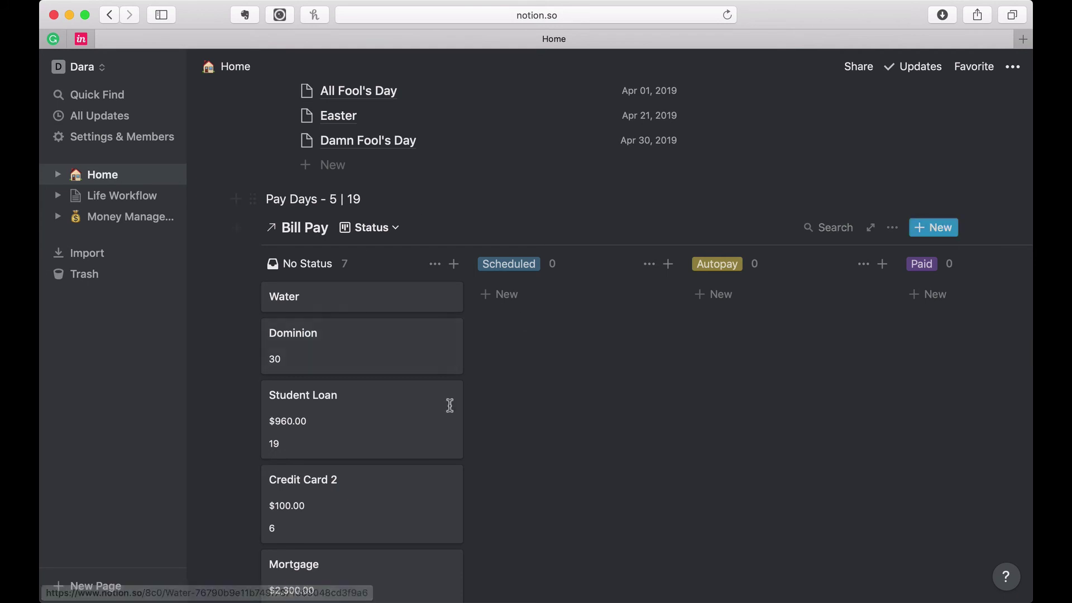
Step: Review the Home page from the Today section down to the Bill Pay board under This Month
scroll(401, 302, "up", 15)
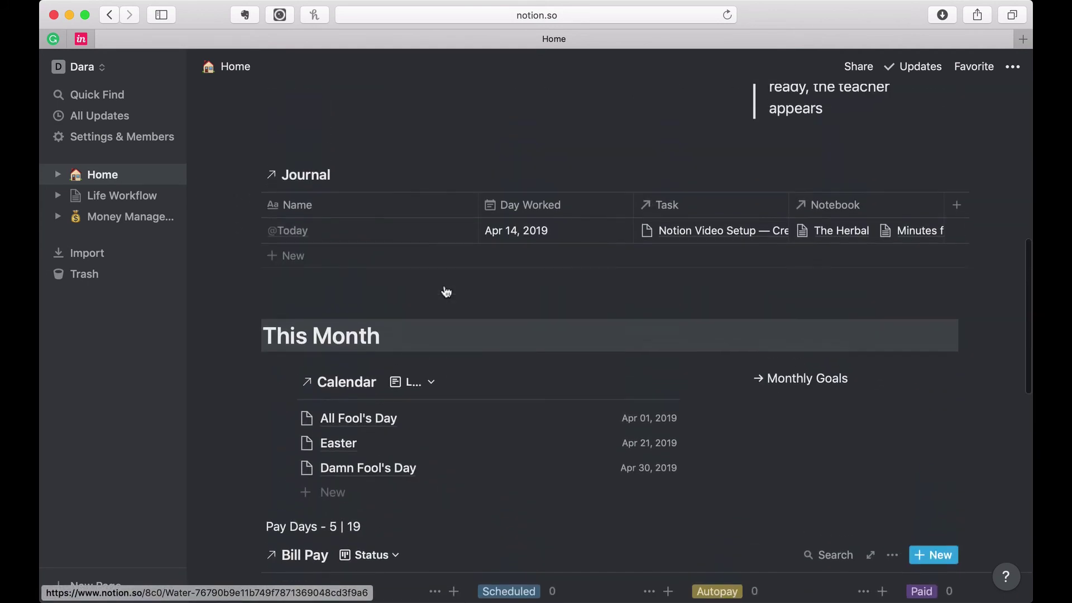
scroll(402, 462, "down", 8)
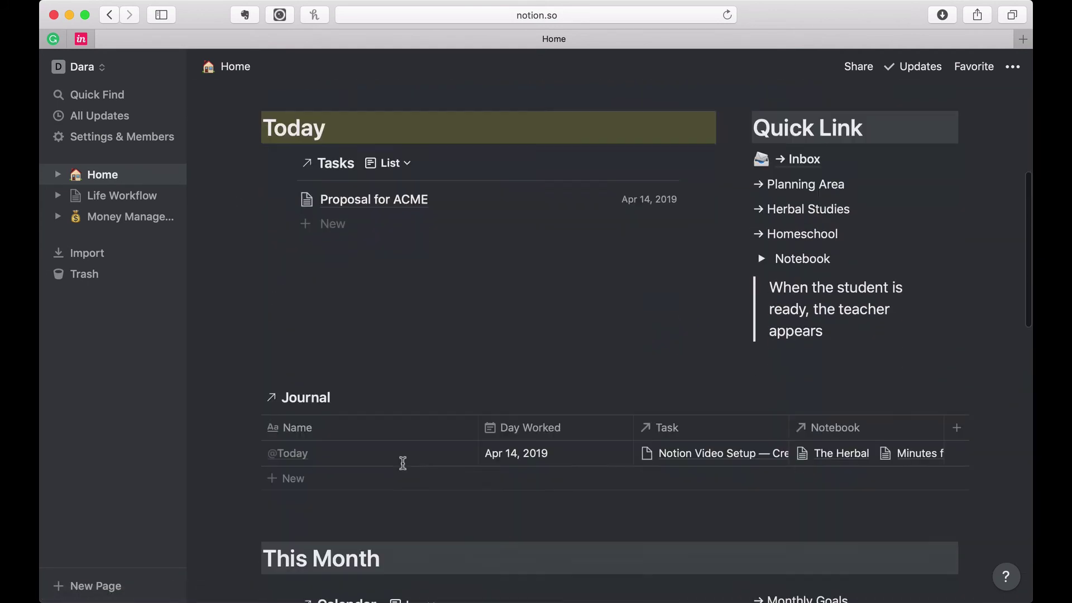
scroll(402, 461, "down", 10)
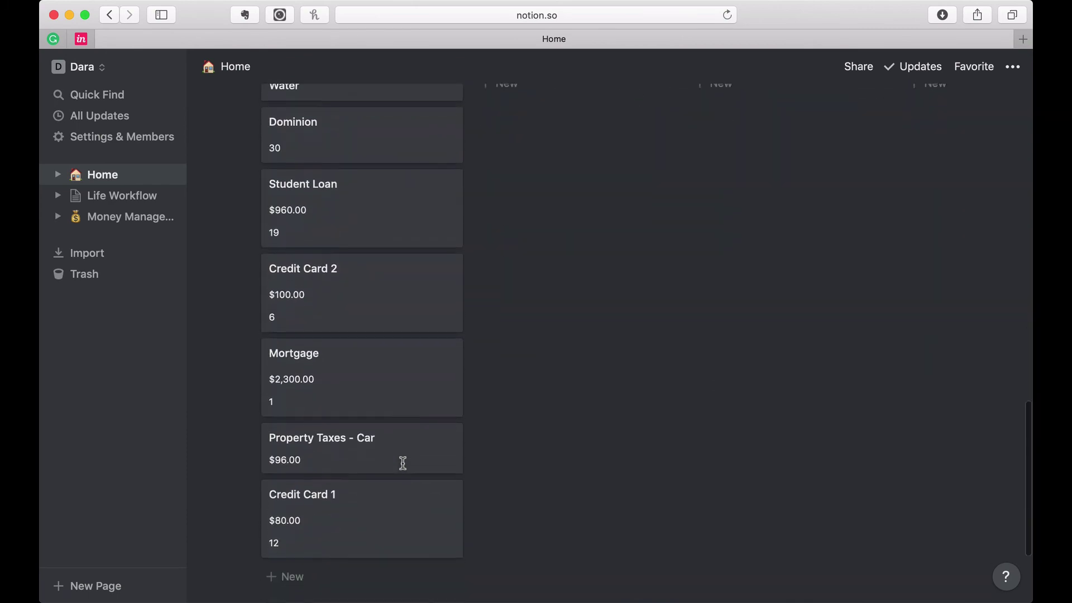
scroll(402, 461, "up", 2)
scroll(393, 296, "up", 3)
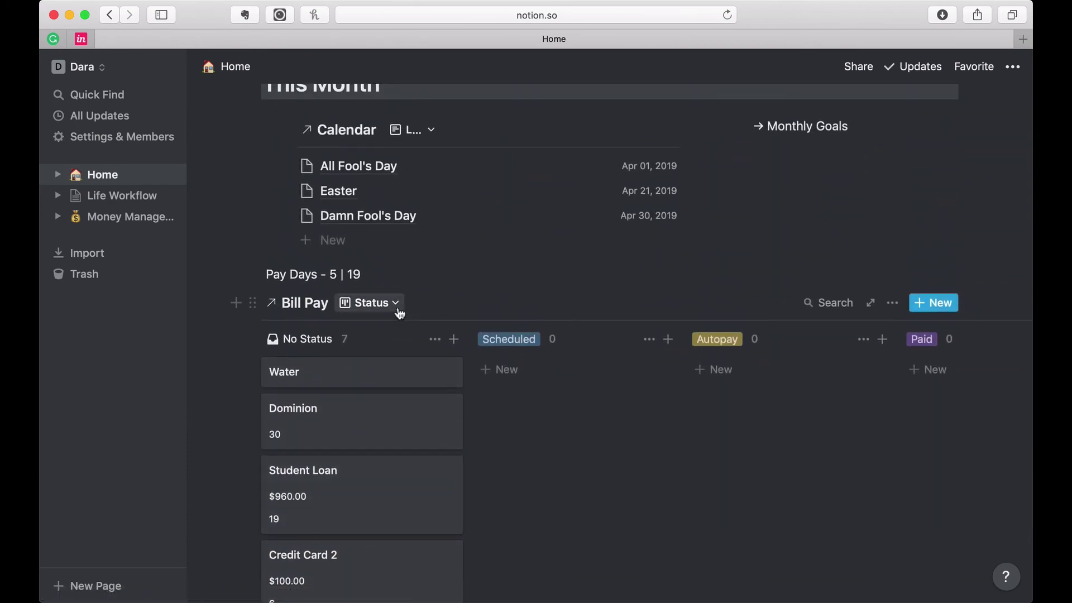
scroll(399, 313, "up", 5)
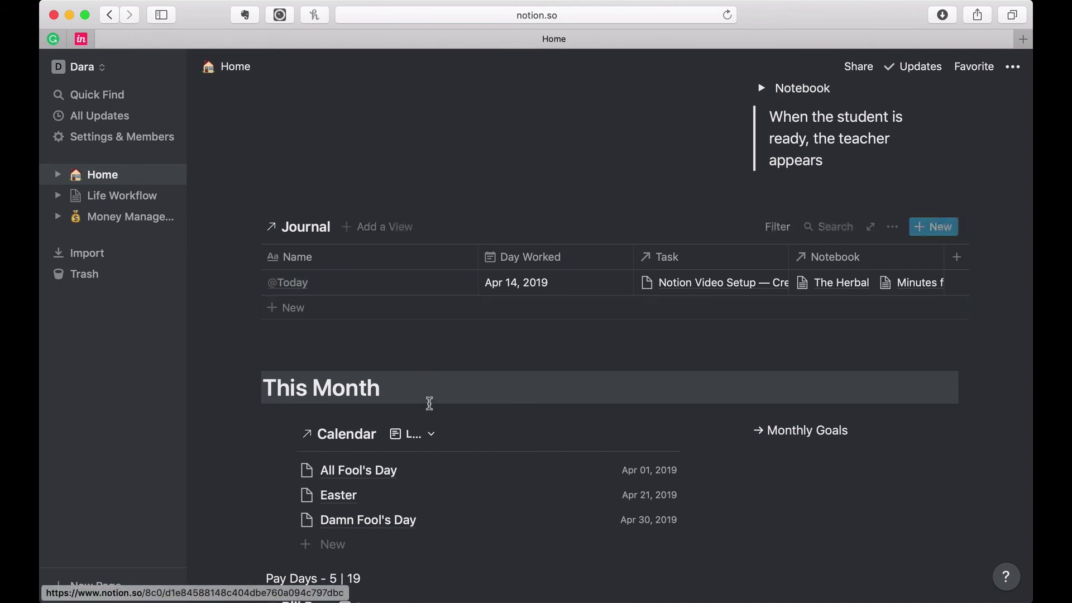
scroll(429, 402, "down", 7)
scroll(429, 403, "down", 2)
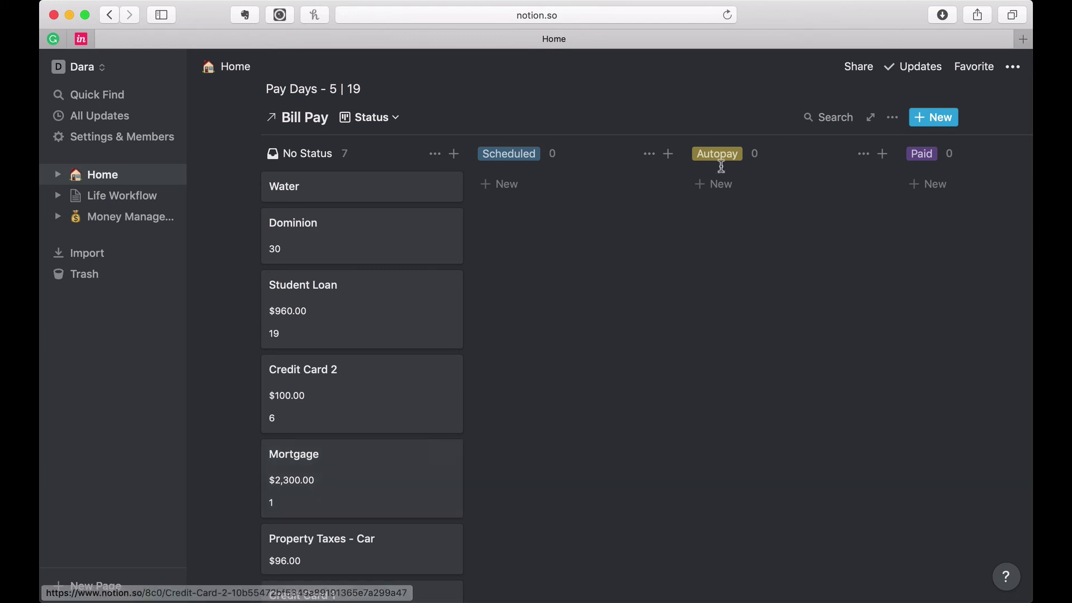
Step: Sort the Bill Pay board by Day Due in ascending order
left_click(892, 118)
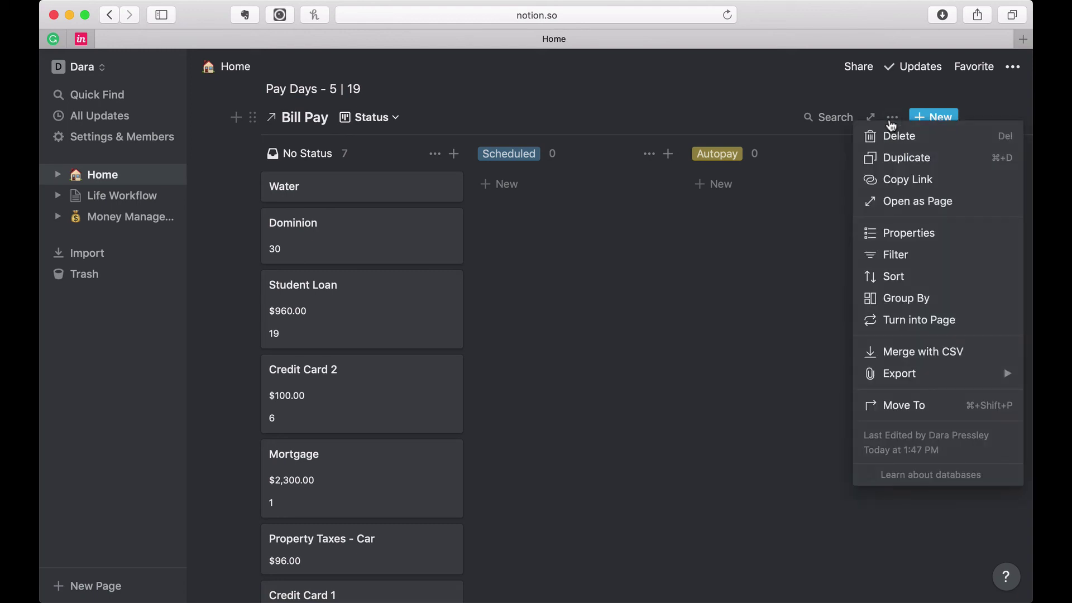
left_click(888, 278)
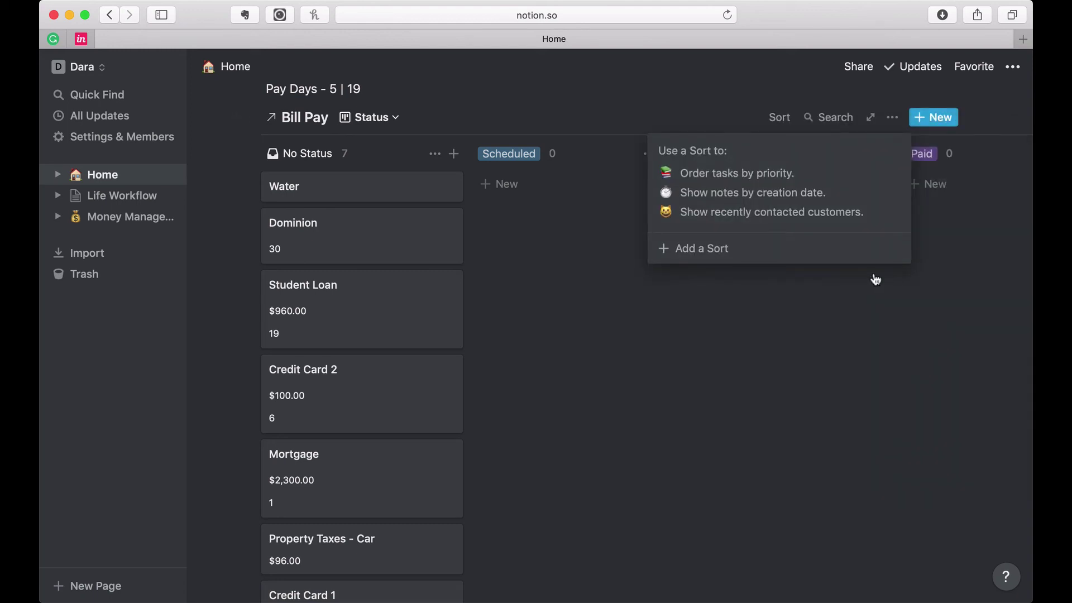
left_click(797, 250)
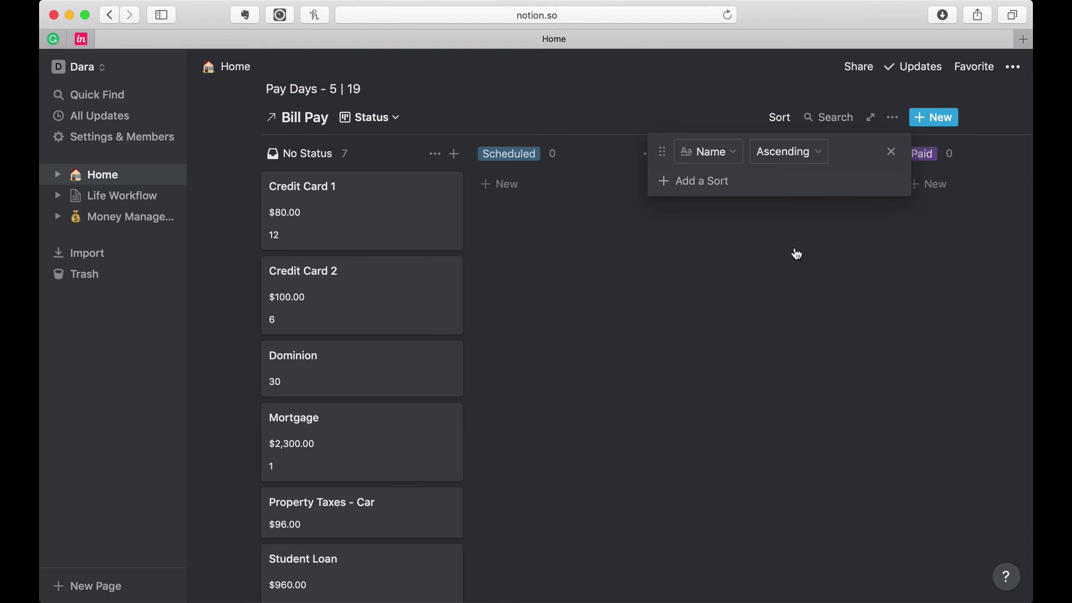
left_click(730, 158)
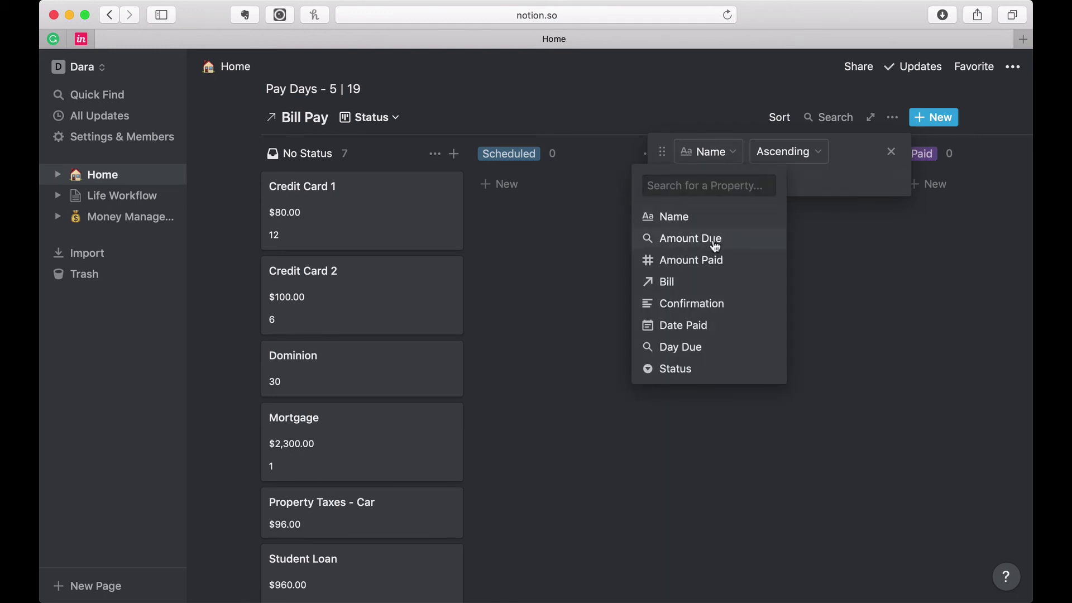
left_click(716, 348)
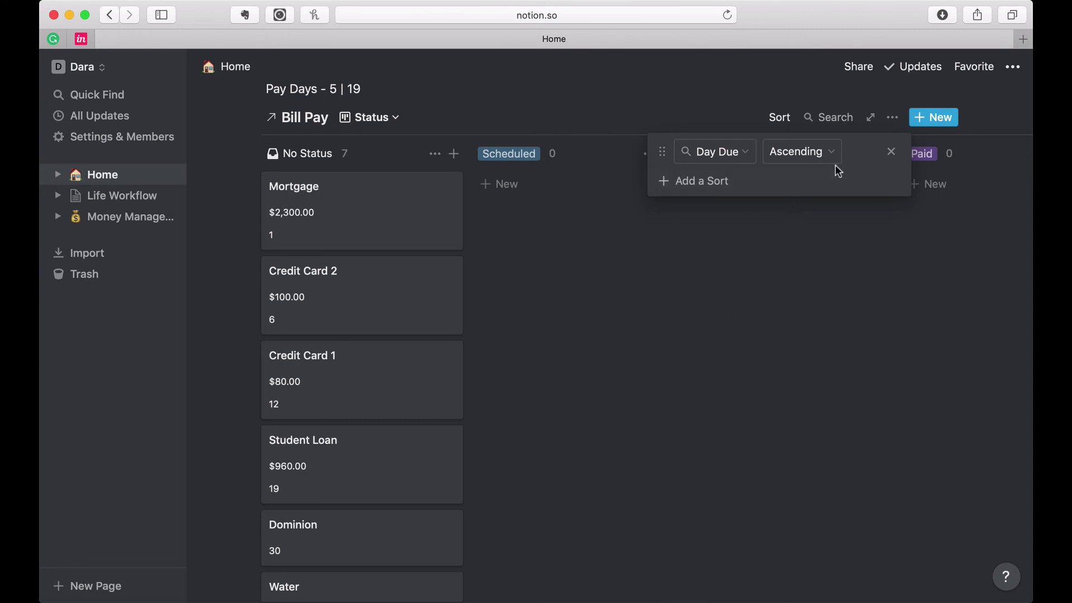
left_click(895, 122)
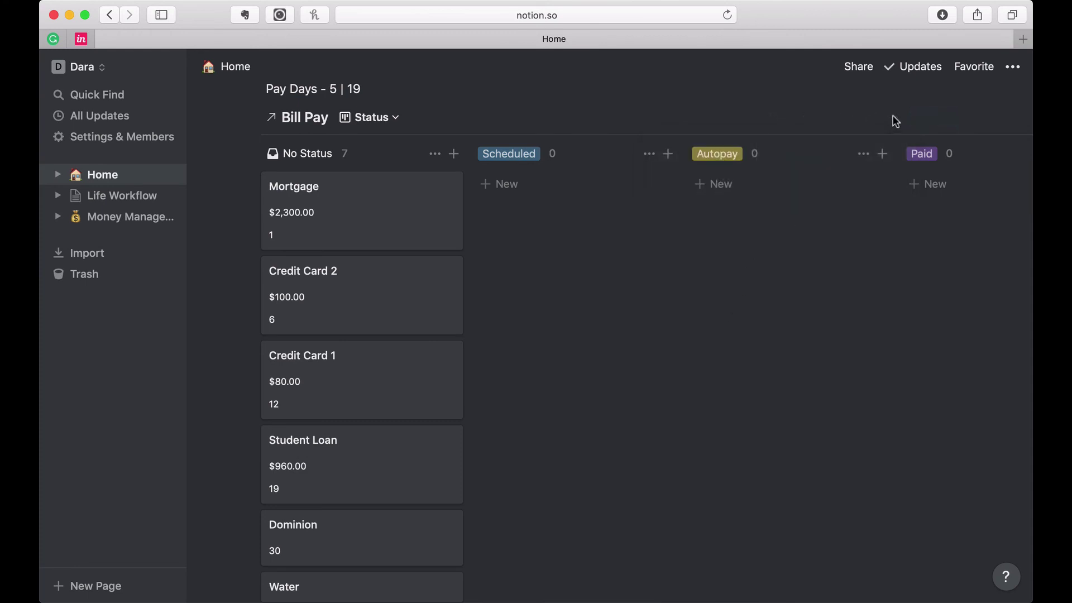
Step: Add a filter rule to the Bill Pay board, leaving it on Name Contains with no value
left_click(891, 118)
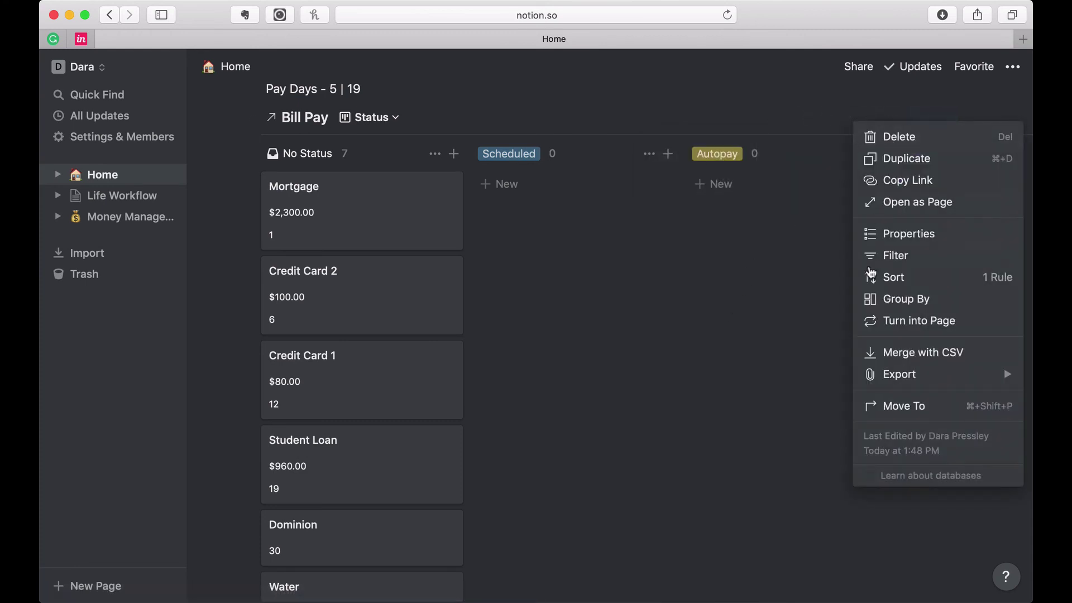
left_click(871, 257)
left_click(803, 252)
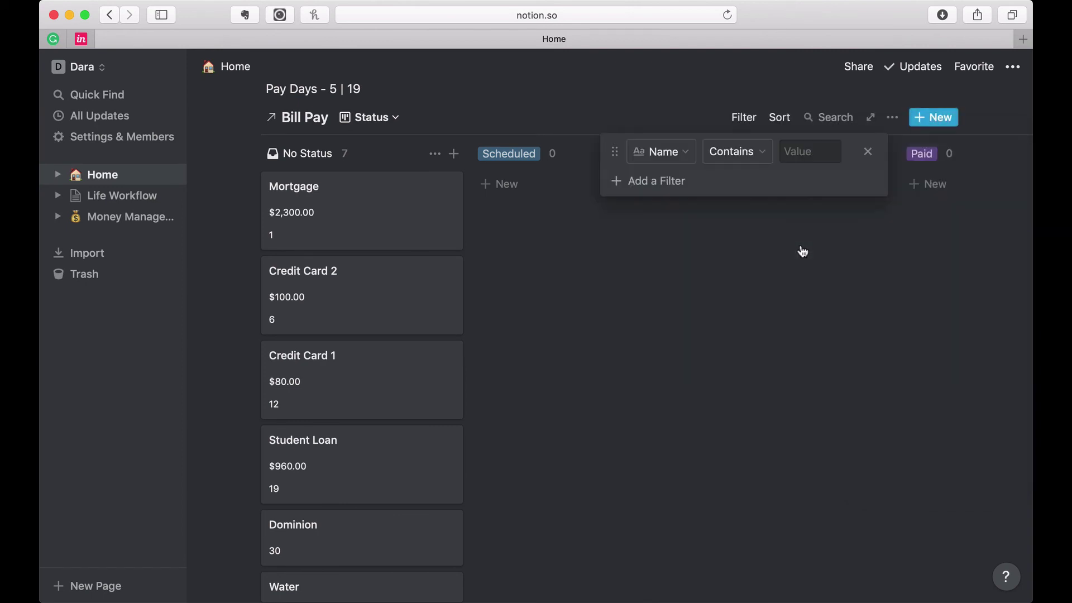
left_click(682, 161)
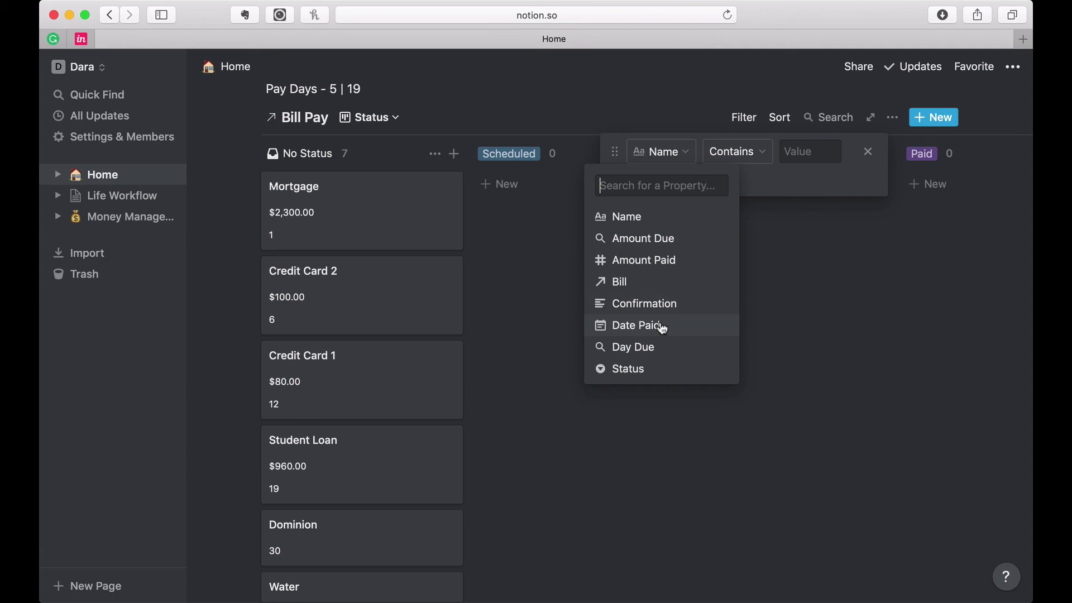
left_click(873, 188)
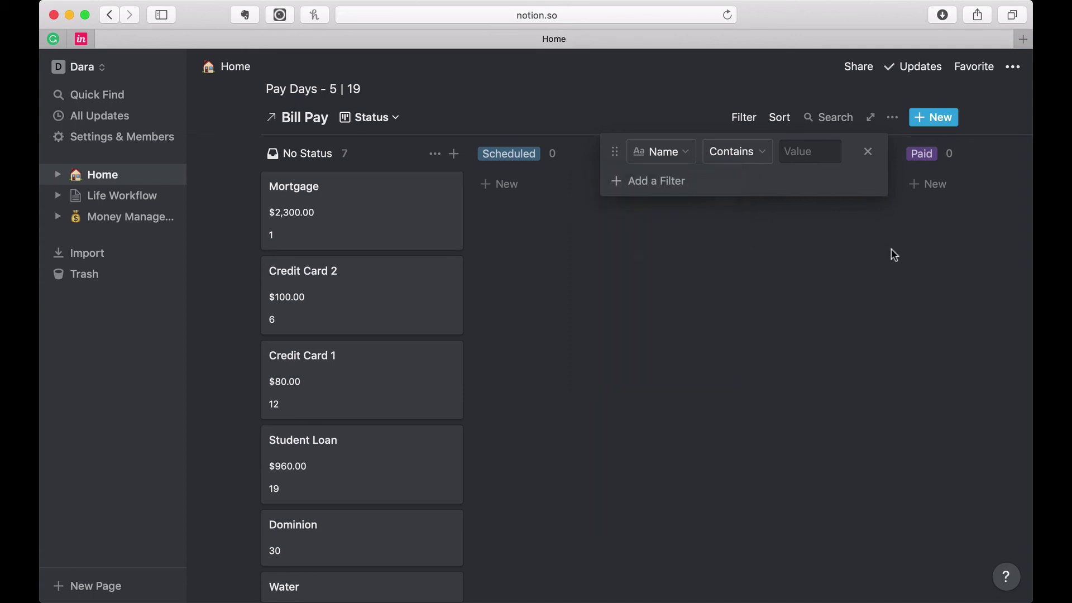
left_click(784, 226)
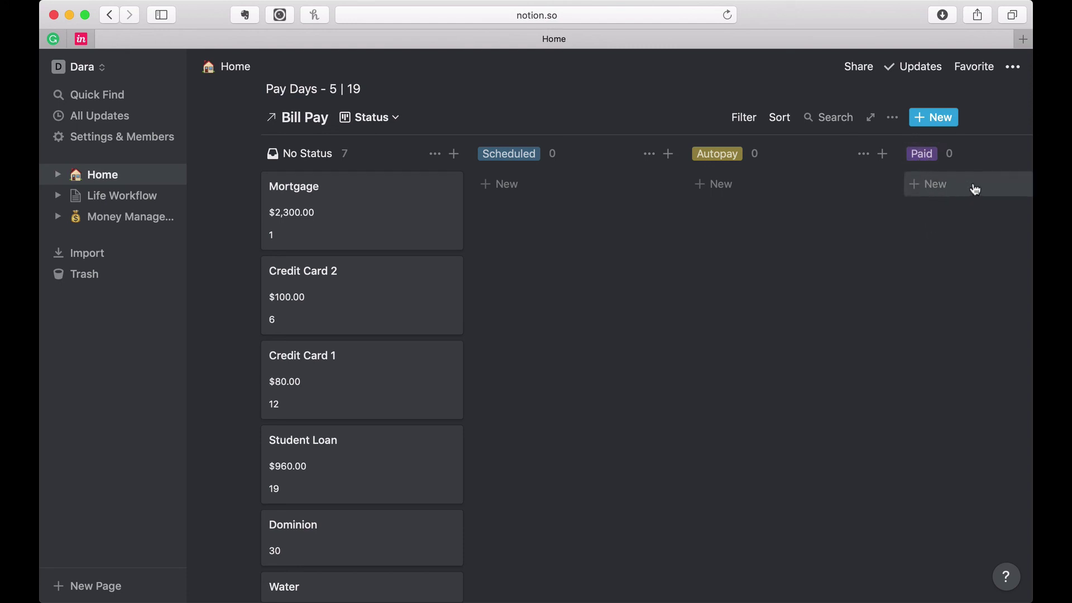
scroll(878, 206, "right", 5)
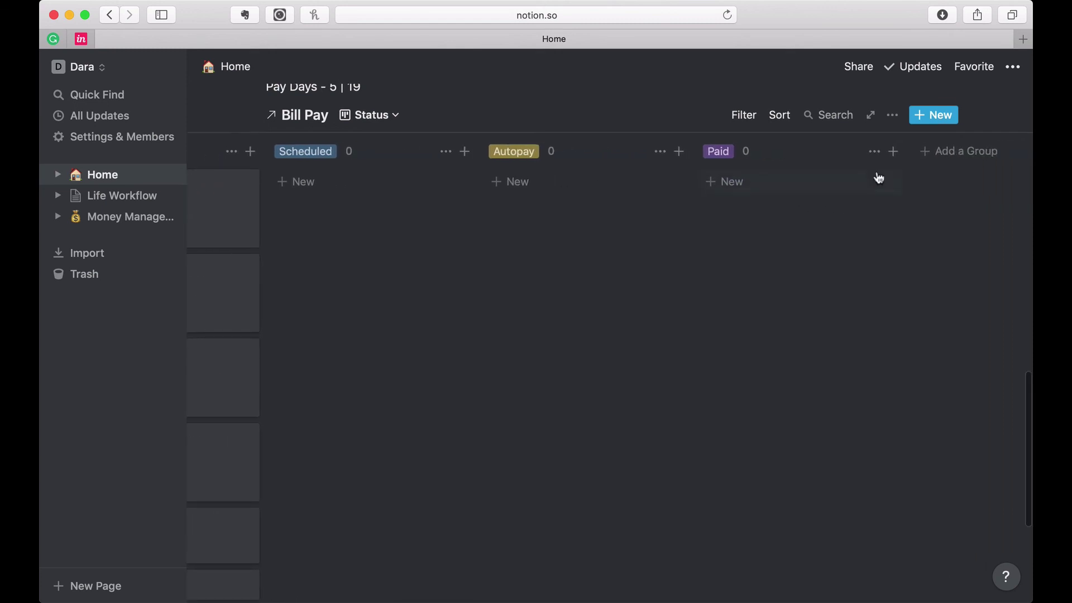
left_click(894, 153)
type("losed")
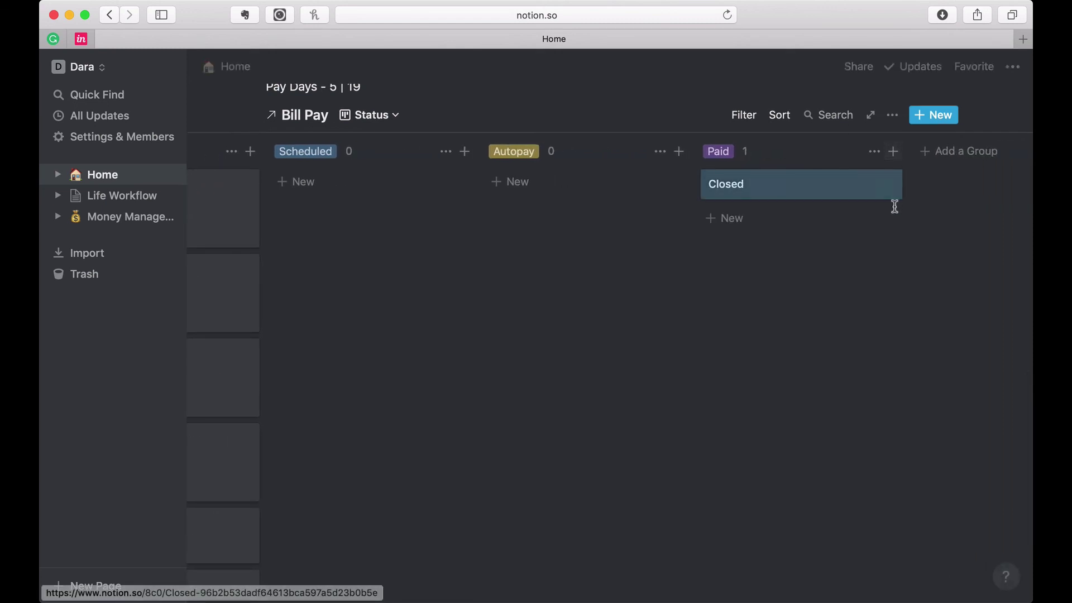
left_click(876, 218)
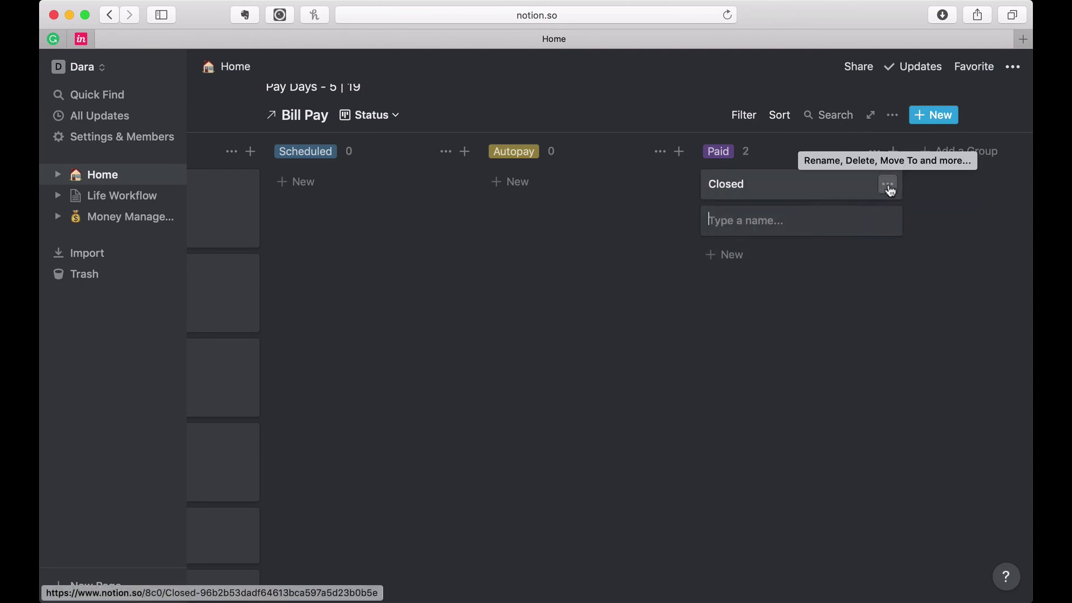
left_click(888, 218)
left_click(891, 250)
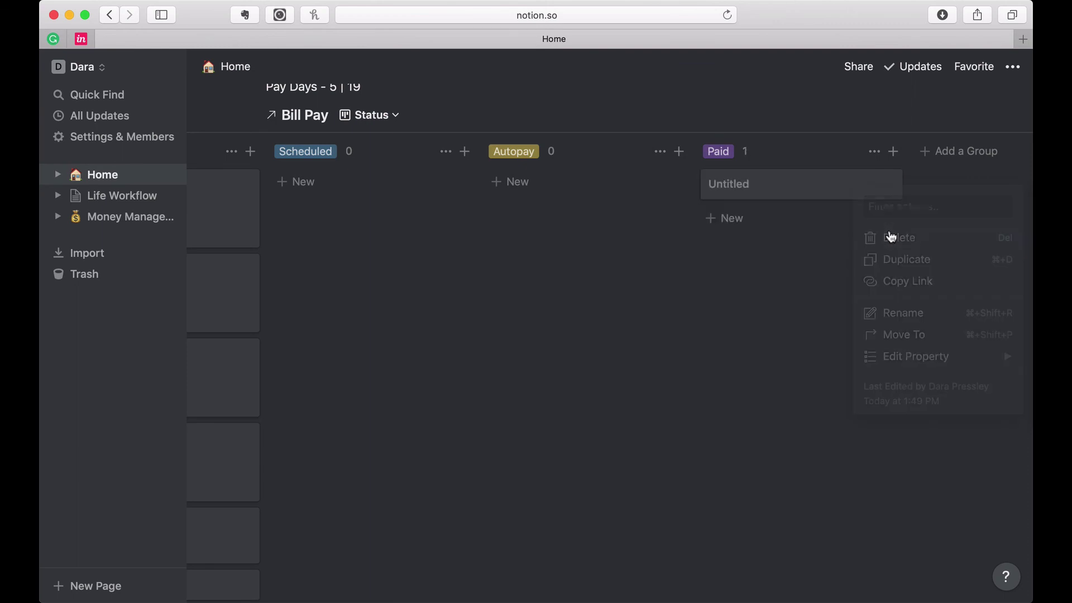
left_click(887, 183)
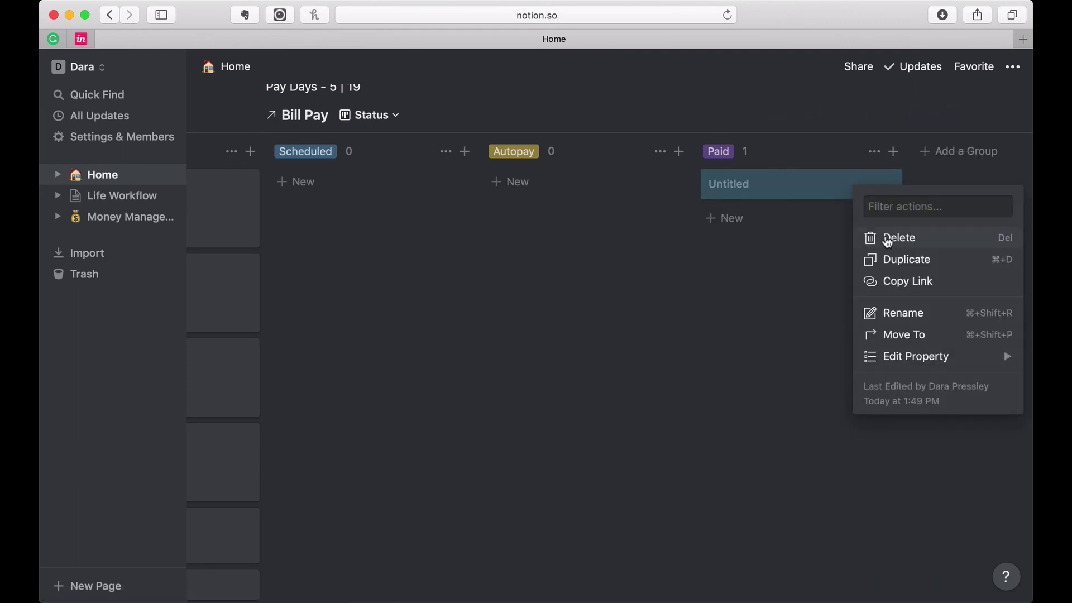
left_click(890, 238)
Step: Add a status group named "Closed" after Paid on the Bill Pay board and hide its column
left_click(957, 152)
type("Co")
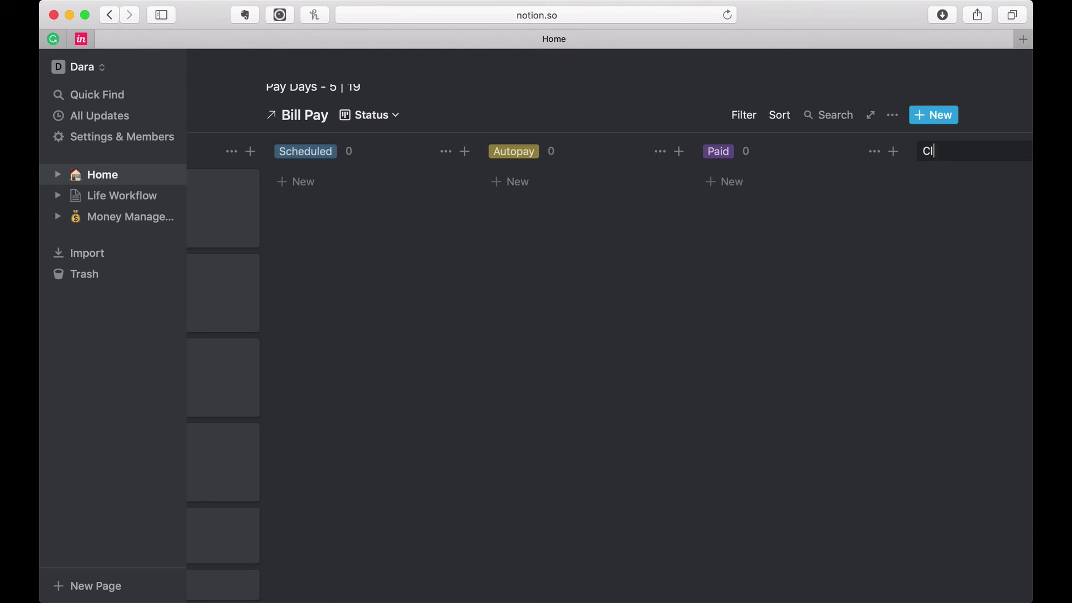
key("Return")
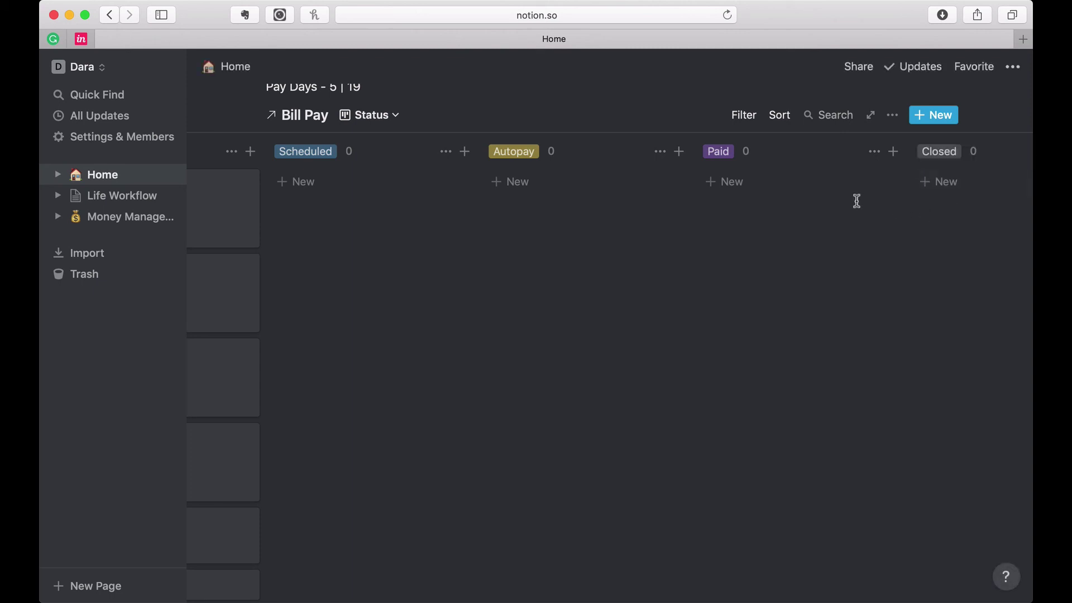
scroll(925, 197, "right", 3)
scroll(925, 197, "right", 2)
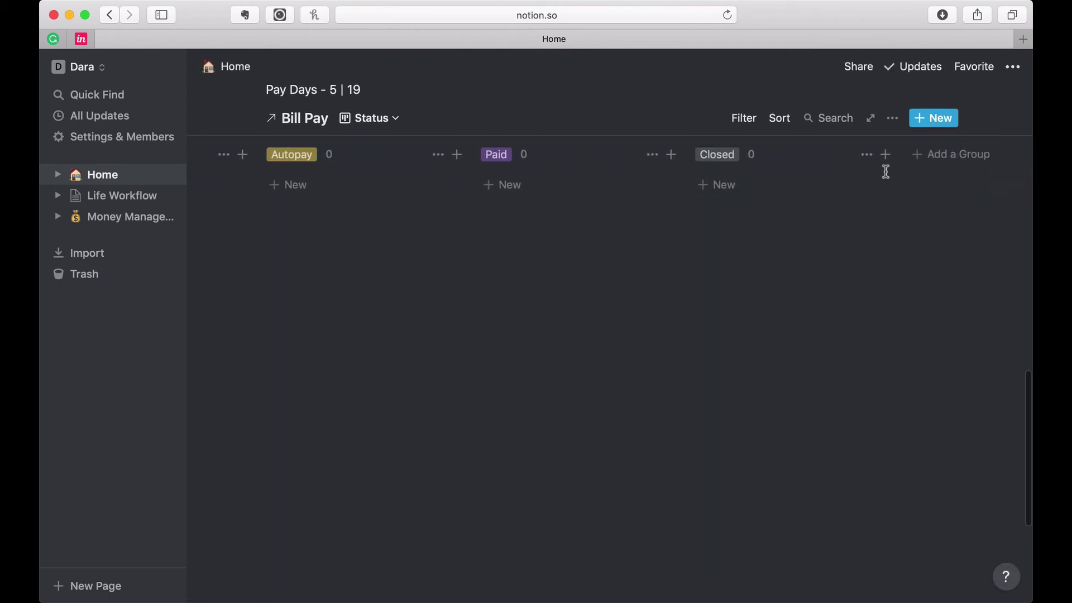
left_click(867, 156)
left_click(853, 178)
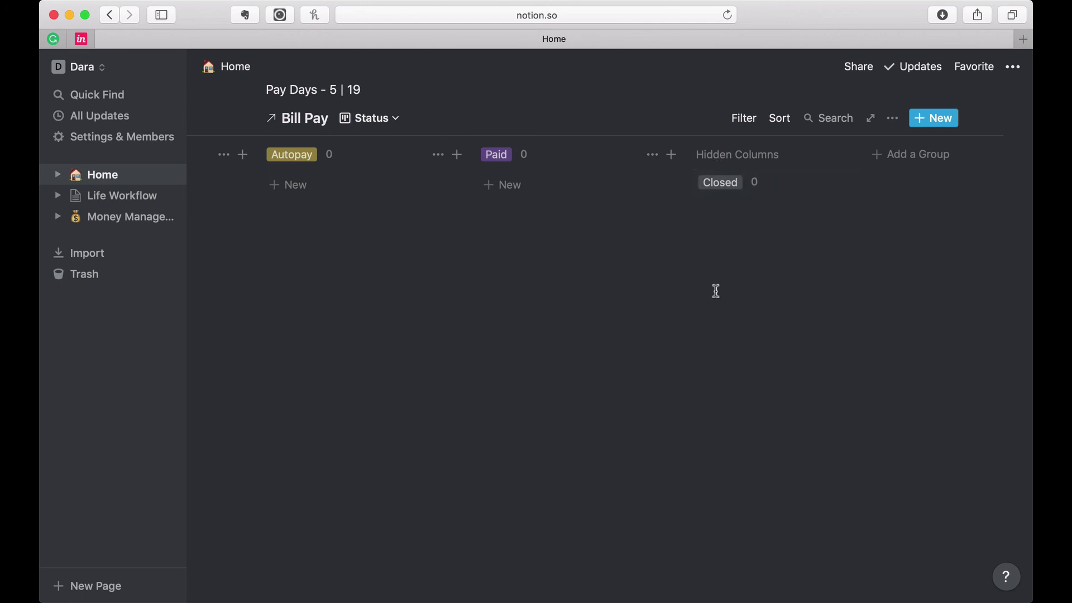
Step: Set the Bill Pay board's filter rule to show only bills whose Status Is Not Closed
scroll(715, 290, "left", 10)
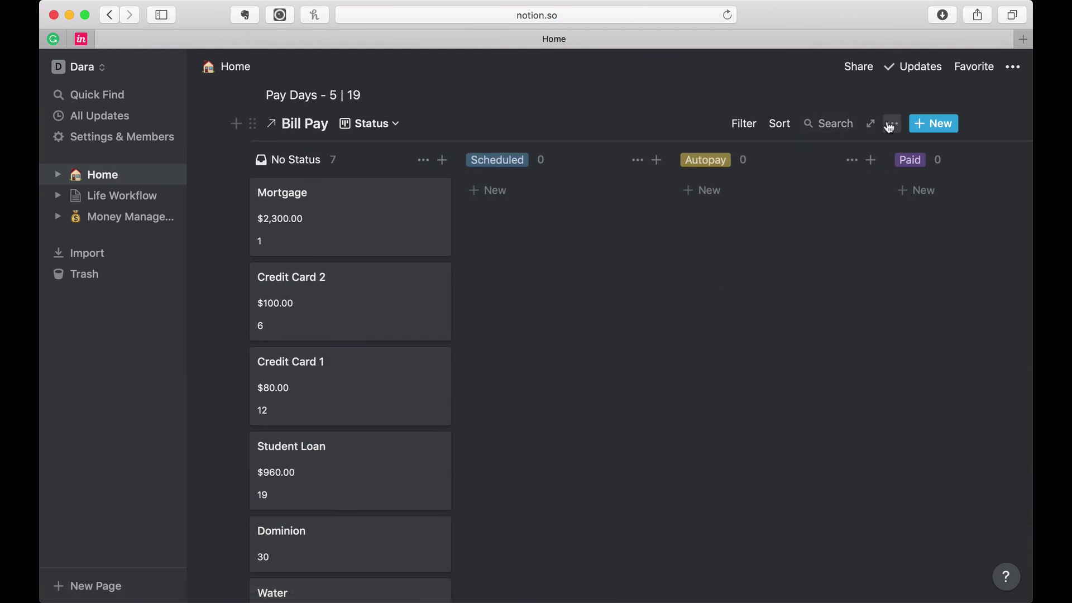
left_click(746, 124)
left_click(675, 166)
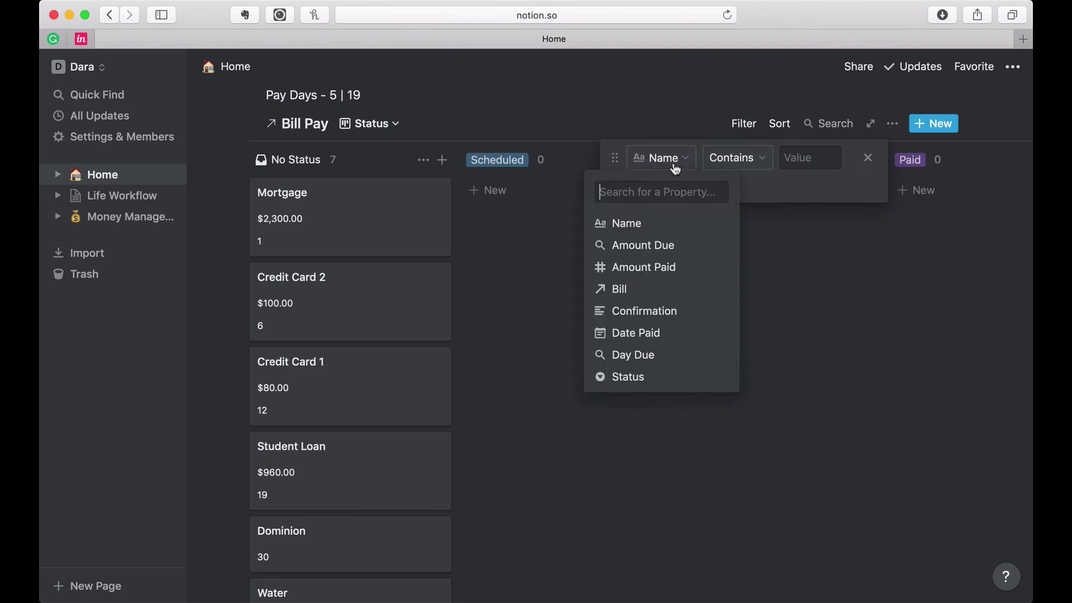
left_click(642, 375)
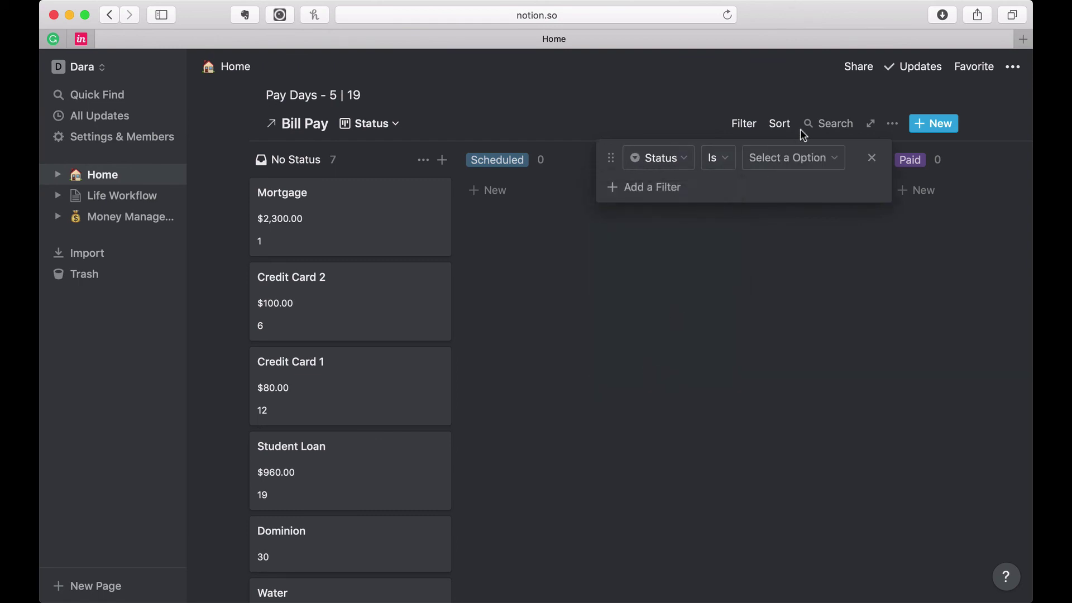
left_click(729, 166)
left_click(717, 210)
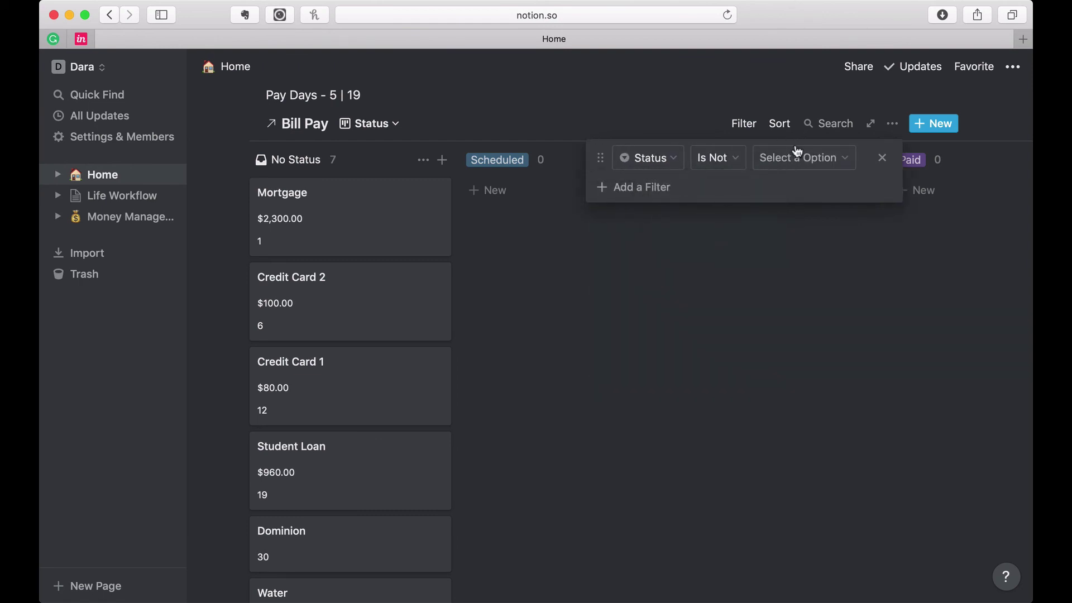
left_click(797, 159)
left_click(786, 313)
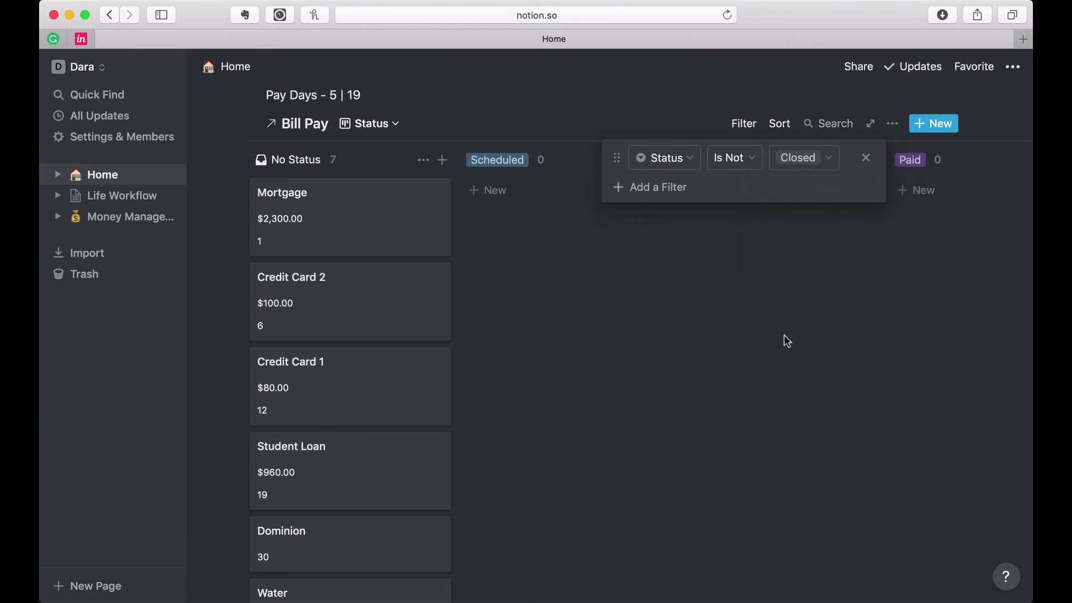
left_click(786, 341)
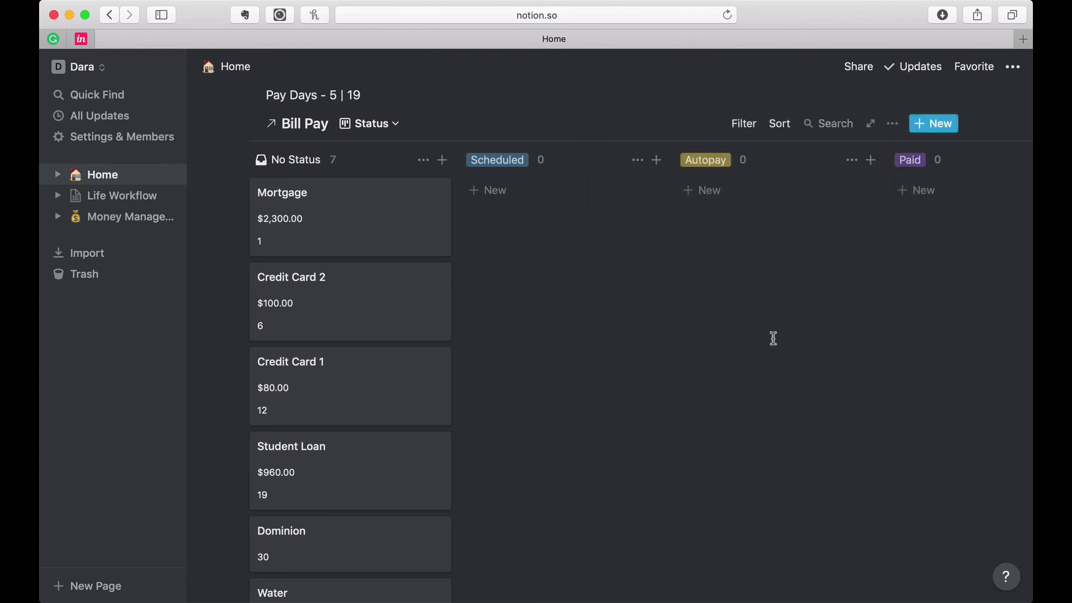
Step: Move the Mortgage, Credit Card 2 and Credit Card 1 cards to Paid, Student Loan to Autopay and Water to Scheduled
scroll(773, 342, "right", 2)
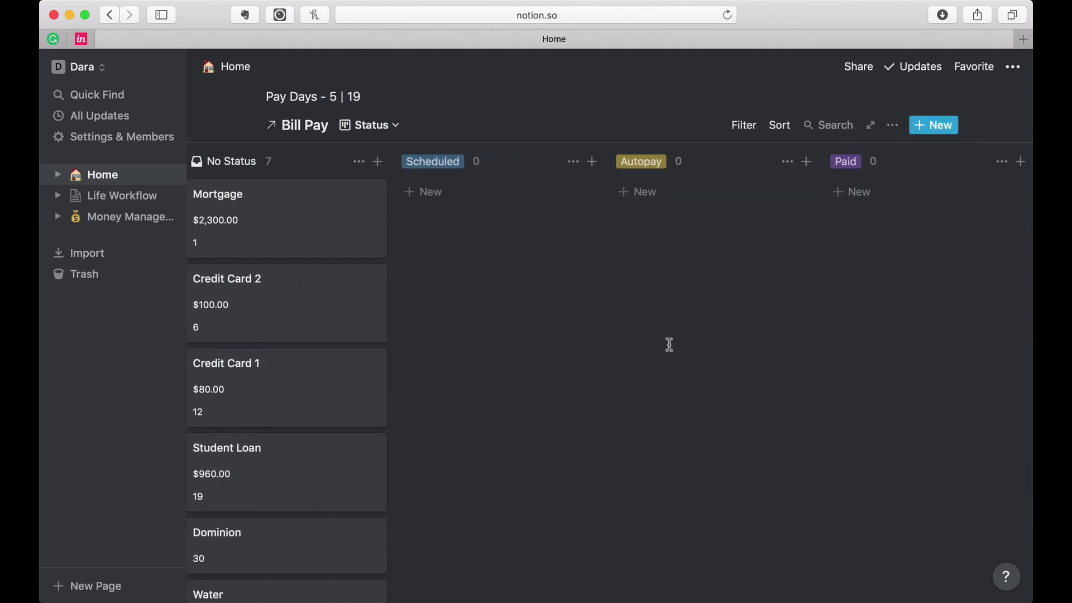
scroll(669, 345, "left", 2)
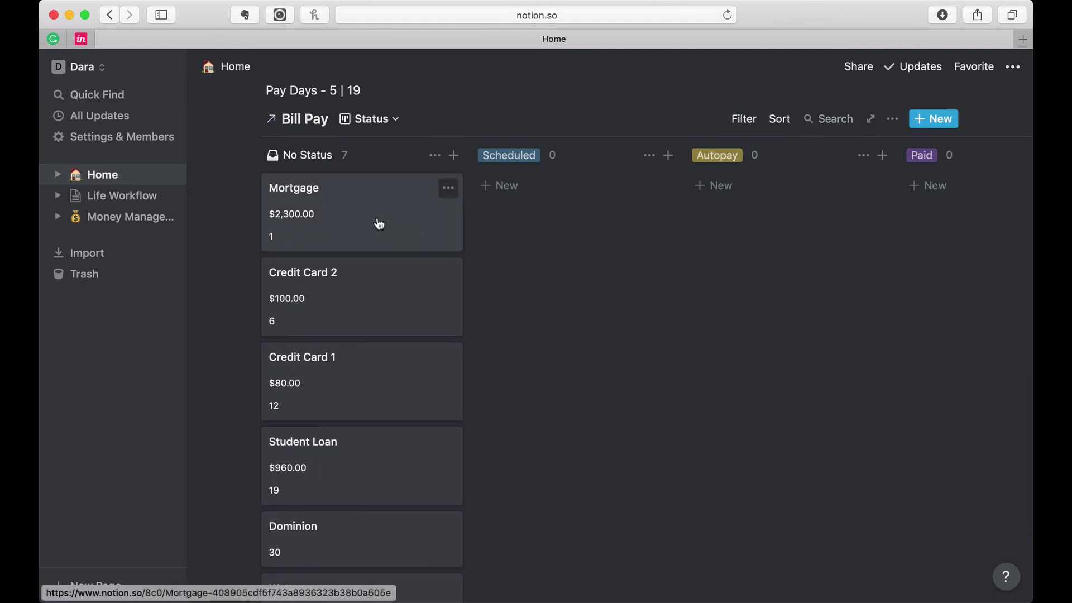
left_click_drag(379, 224, 936, 199)
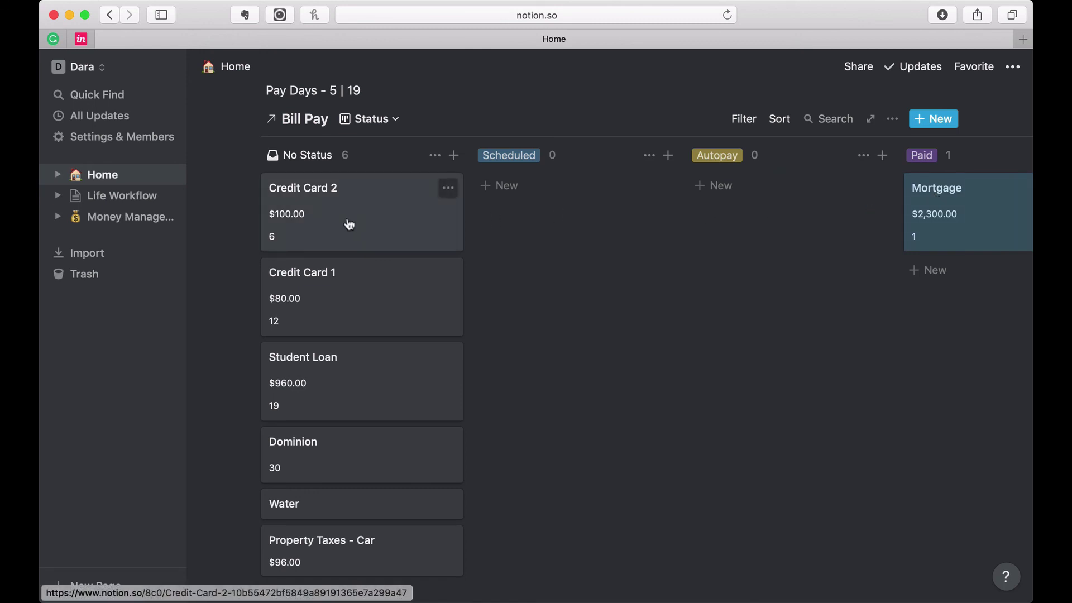
left_click_drag(350, 224, 938, 202)
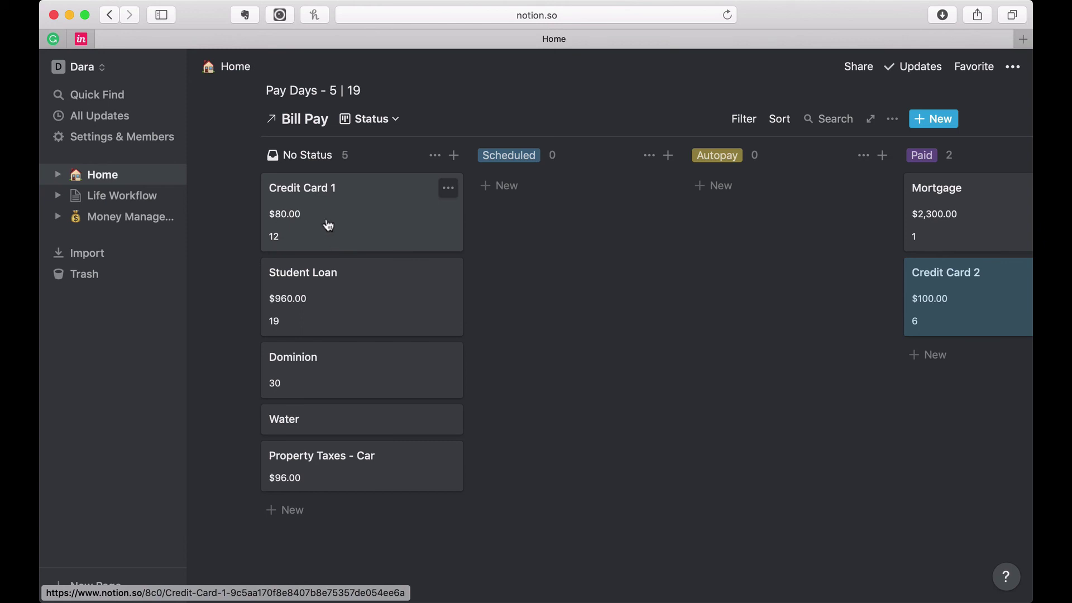
left_click_drag(326, 223, 901, 196)
left_click_drag(346, 227, 763, 166)
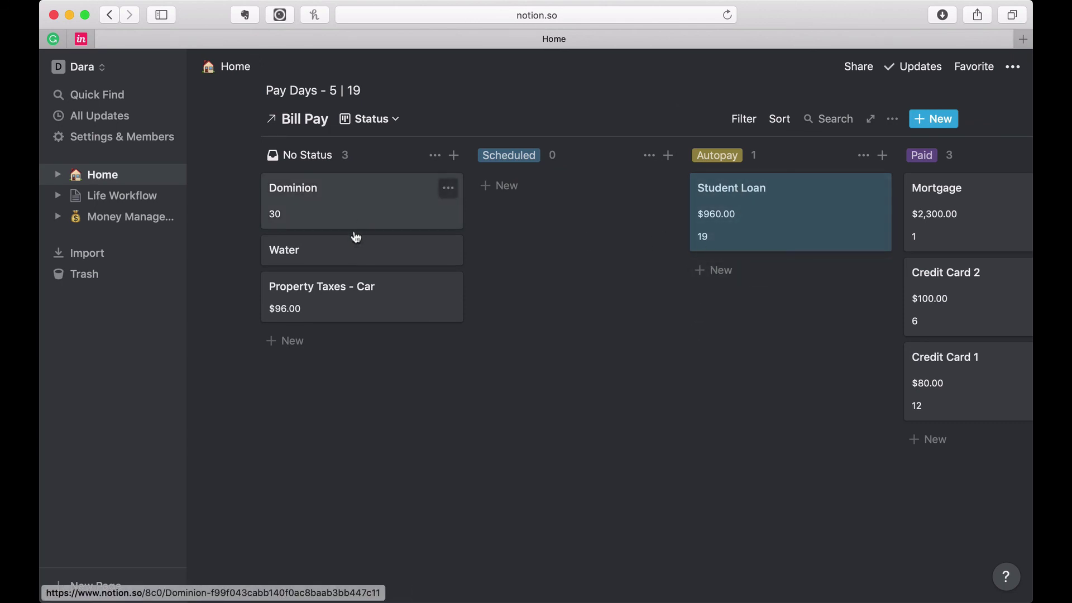
left_click_drag(382, 244, 541, 186)
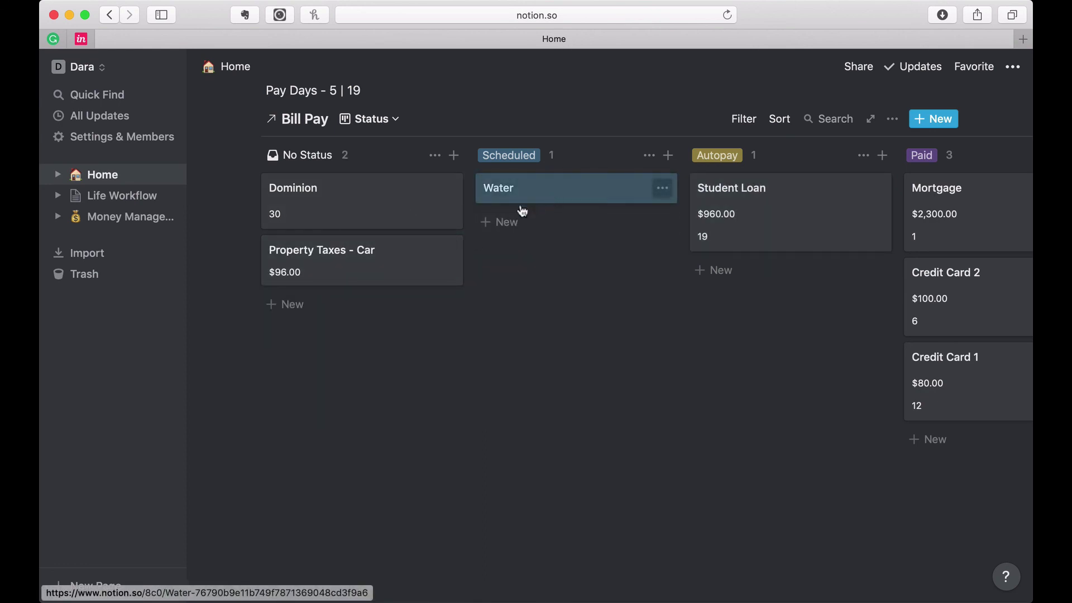
Step: Set the Water bill's Amount Paid to $141.00 and its Date Paid to April 12, 2019
left_click(557, 200)
left_click(411, 261)
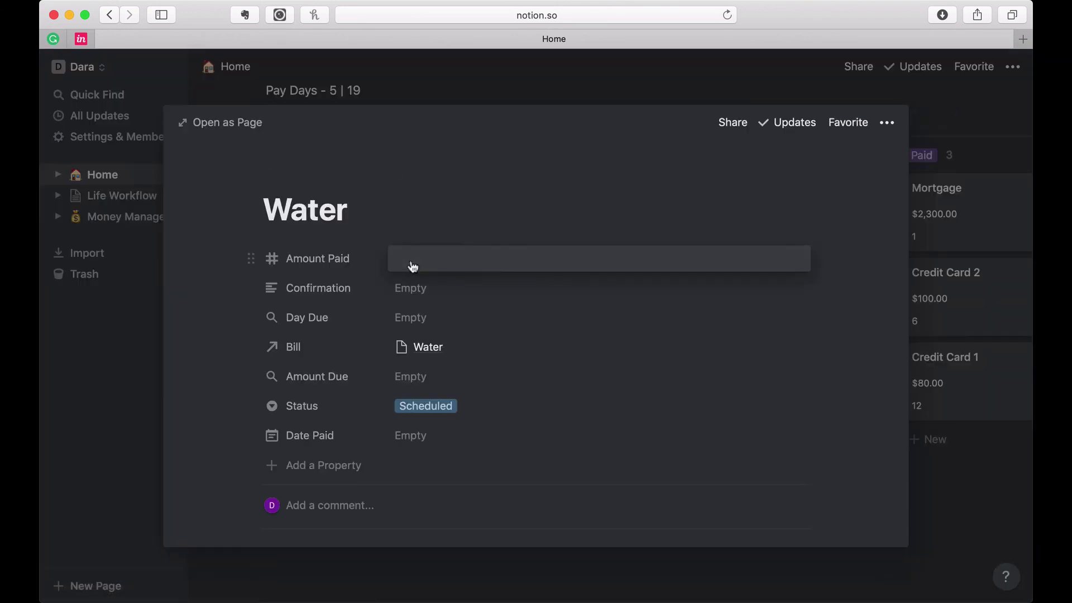
type("141")
key("Return")
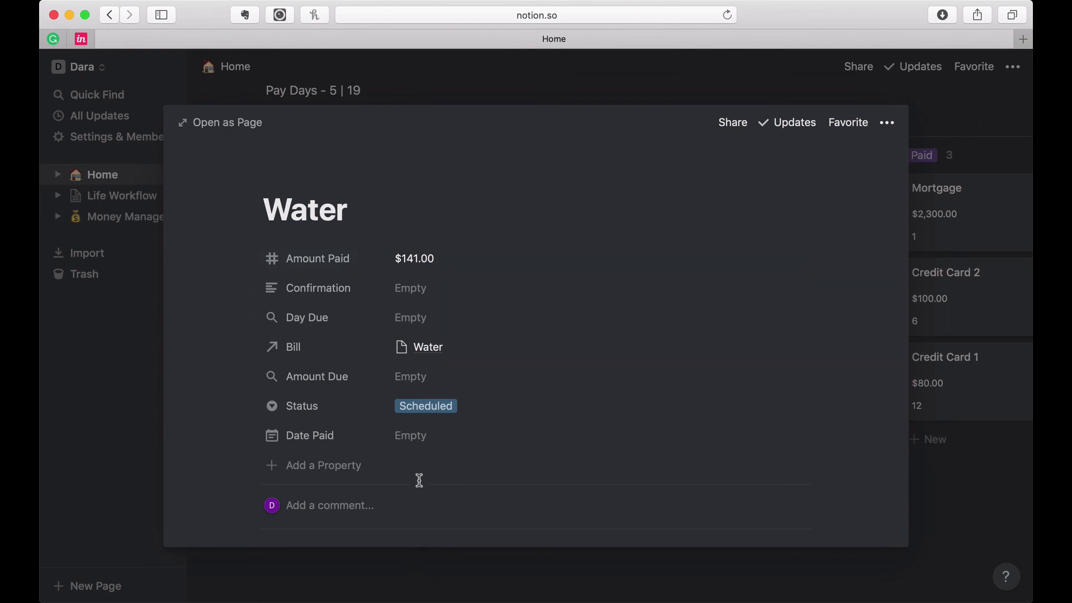
left_click(413, 440)
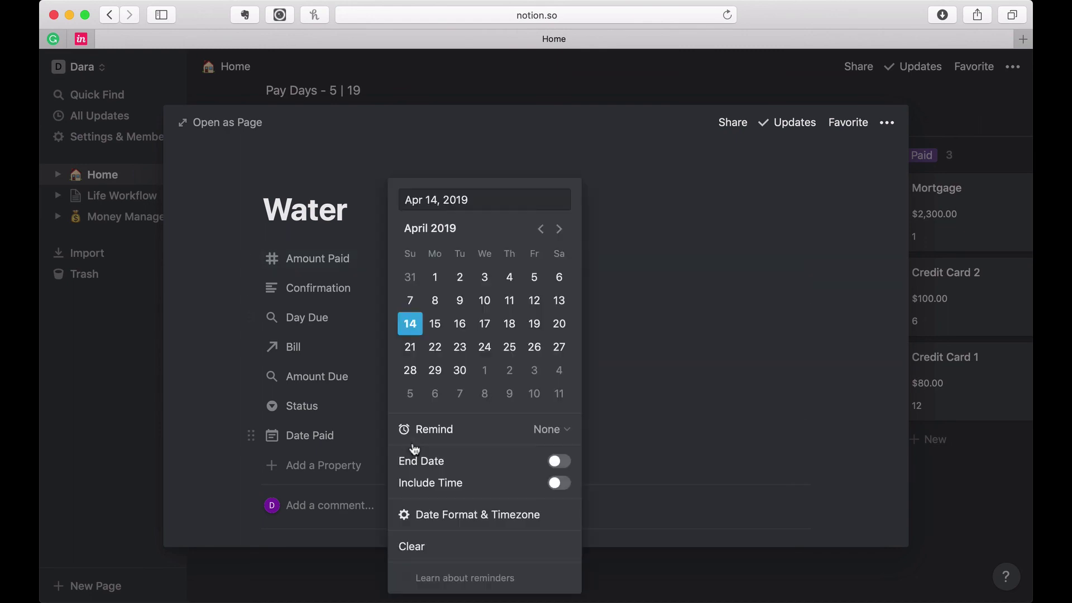
left_click(535, 301)
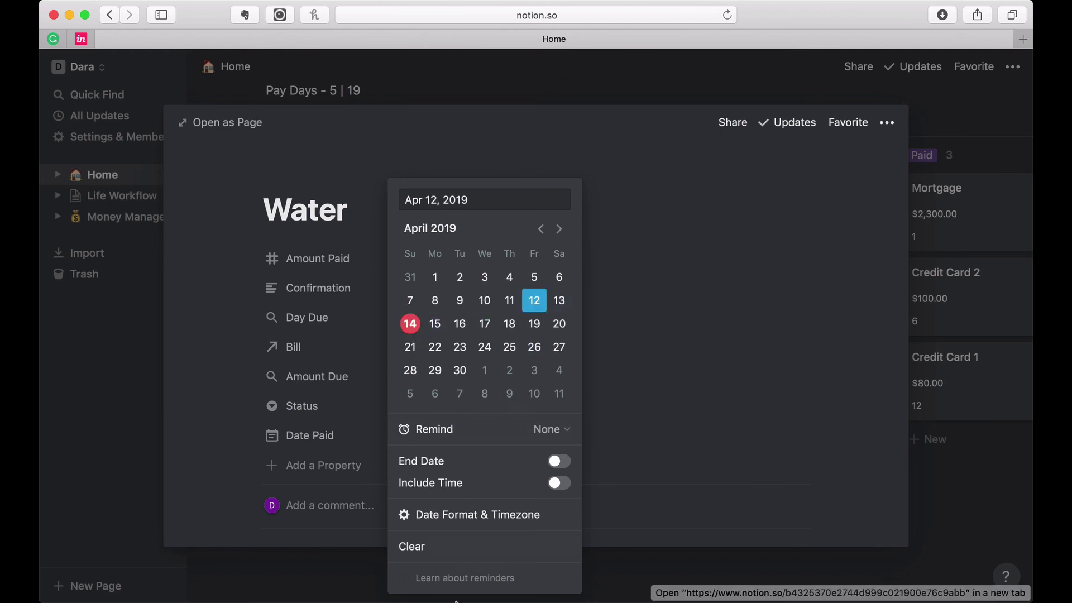
left_click(352, 595)
left_click(352, 595)
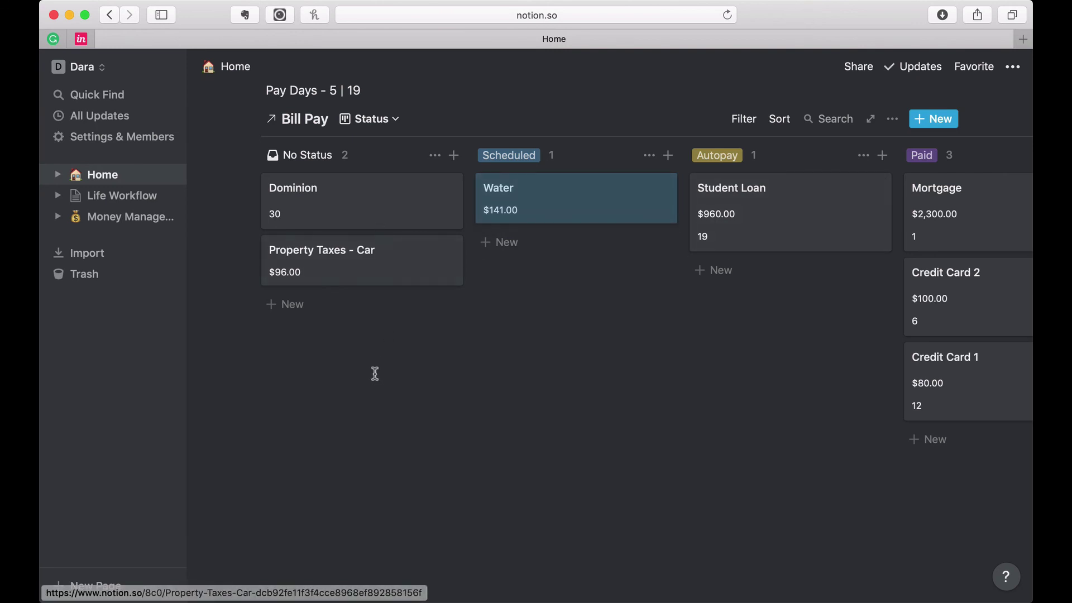
Step: Set the Property Taxes - Car bill's Date Paid to April 11, 2019 and its Status to Paid
left_click(363, 256)
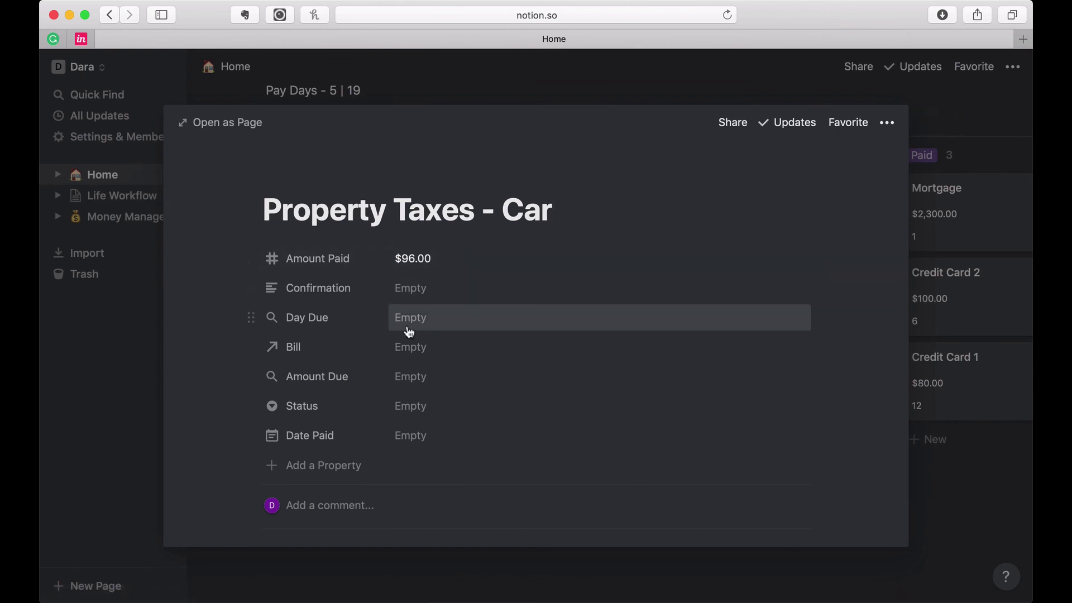
left_click(408, 378)
left_click(386, 407)
left_click(405, 435)
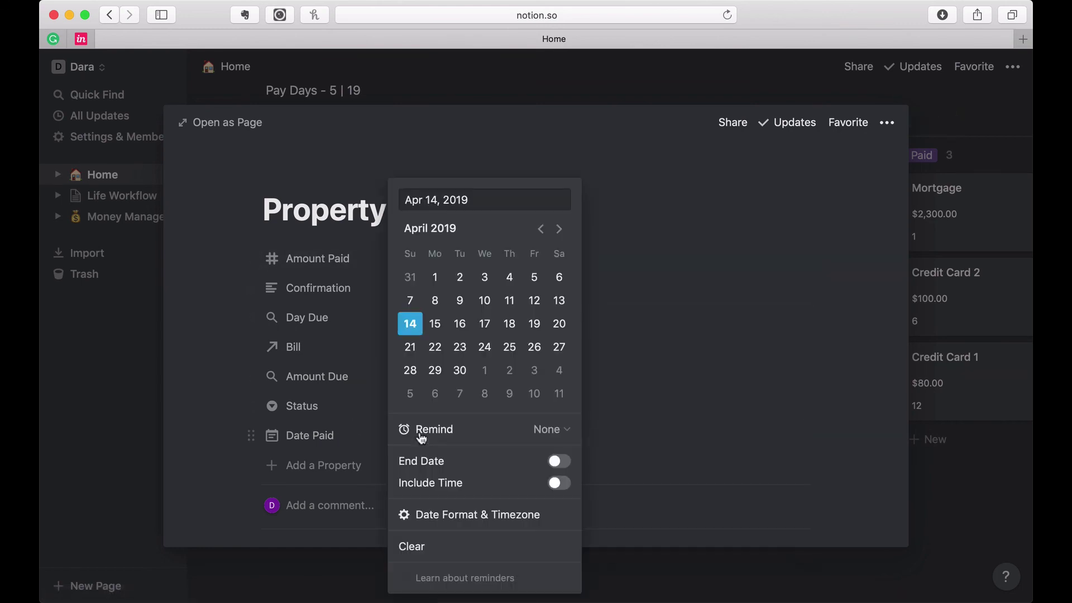
left_click(501, 308)
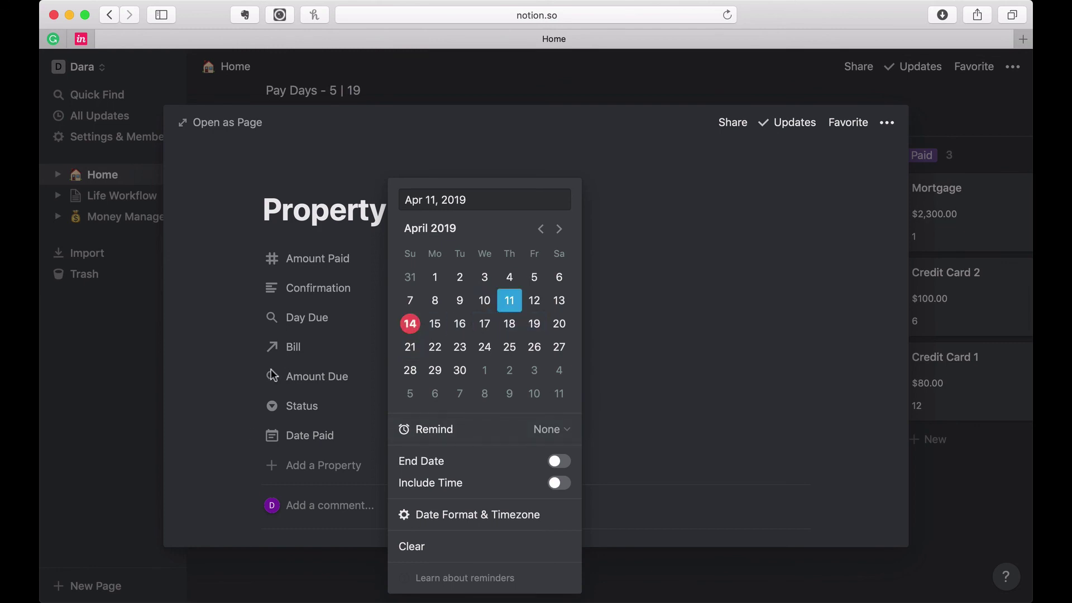
left_click(226, 388)
left_click(426, 416)
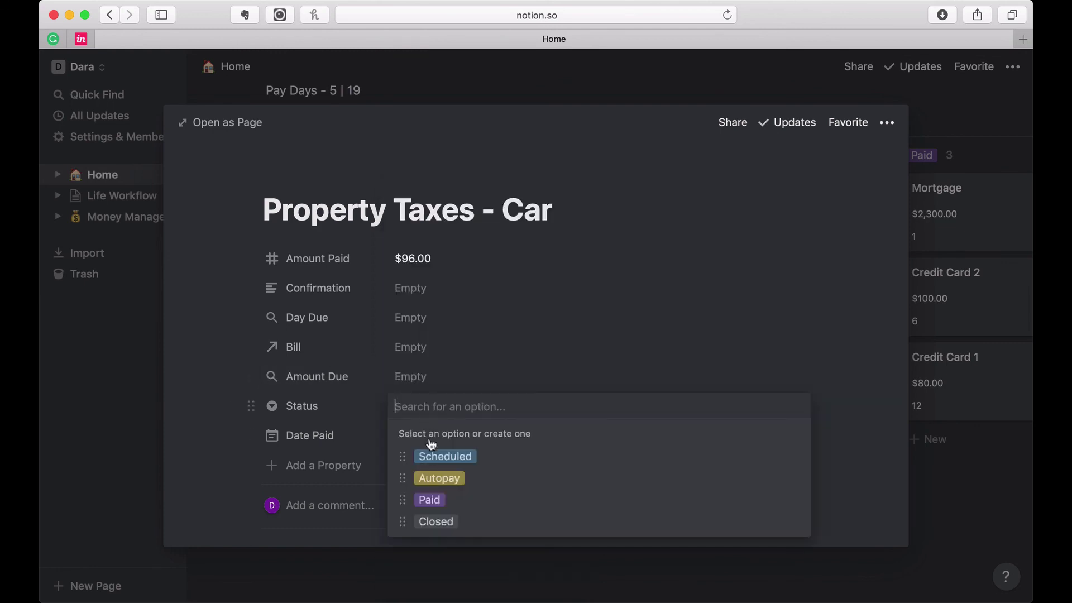
left_click(435, 502)
left_click(415, 557)
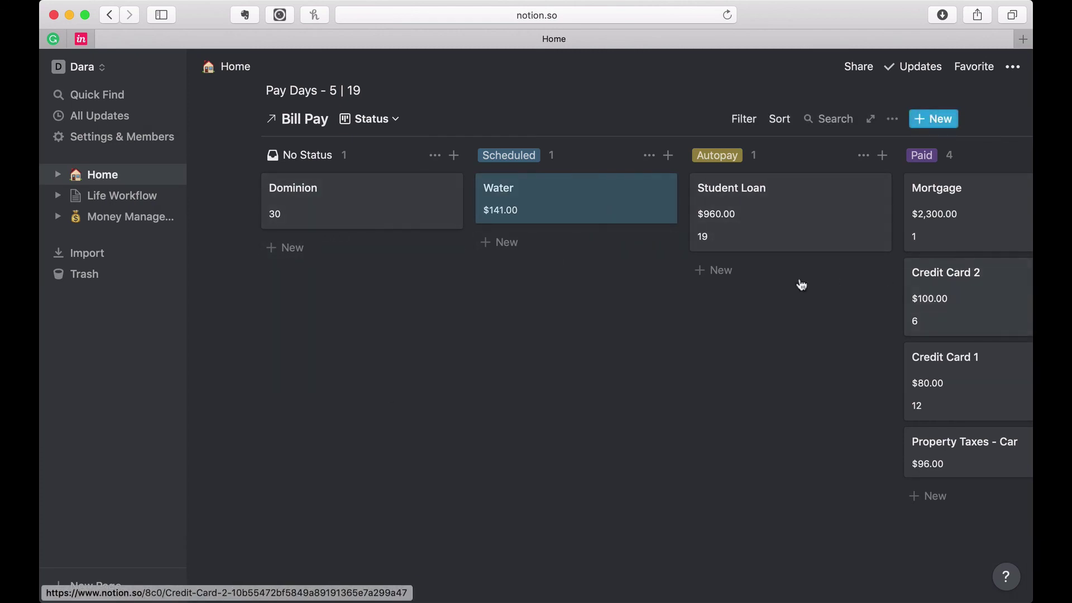
scroll(385, 360, "up", 3)
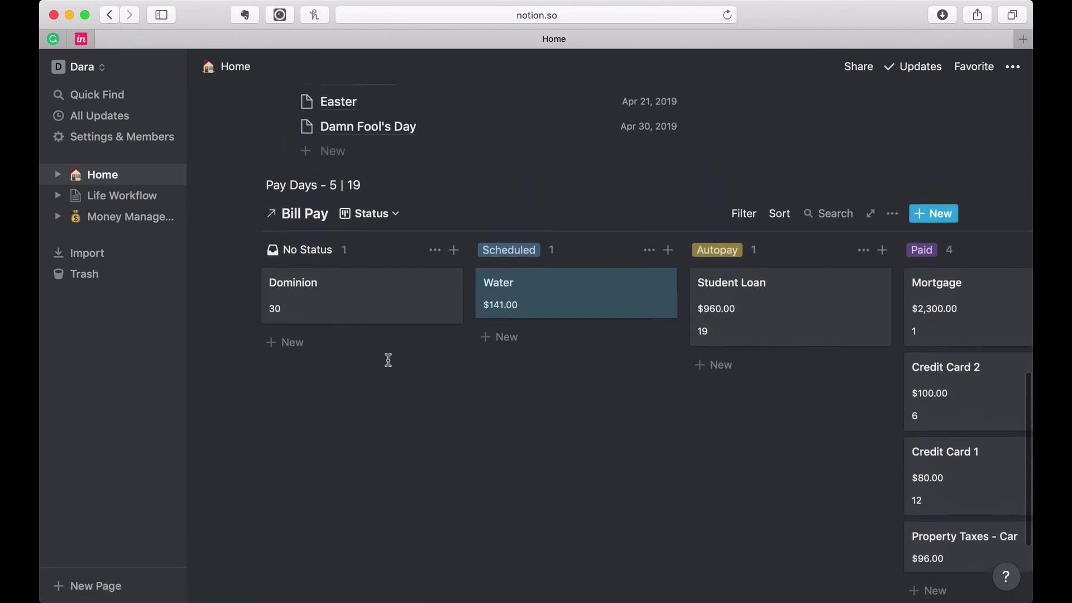
scroll(387, 359, "right", 4)
scroll(388, 359, "right", 3)
scroll(387, 359, "left", 6)
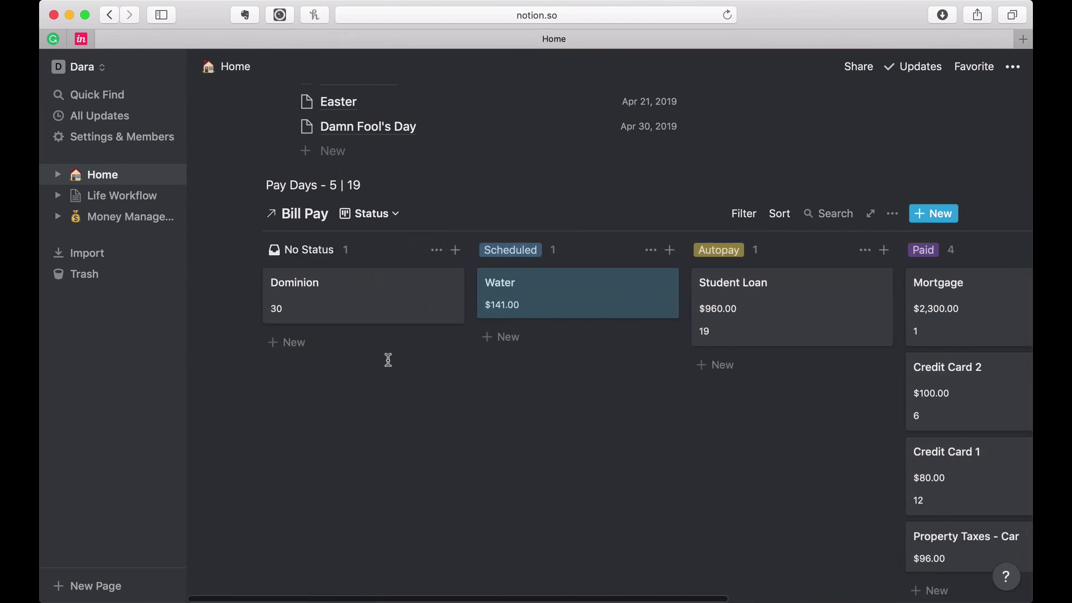
key("super+shift+backslash")
left_click(580, 151)
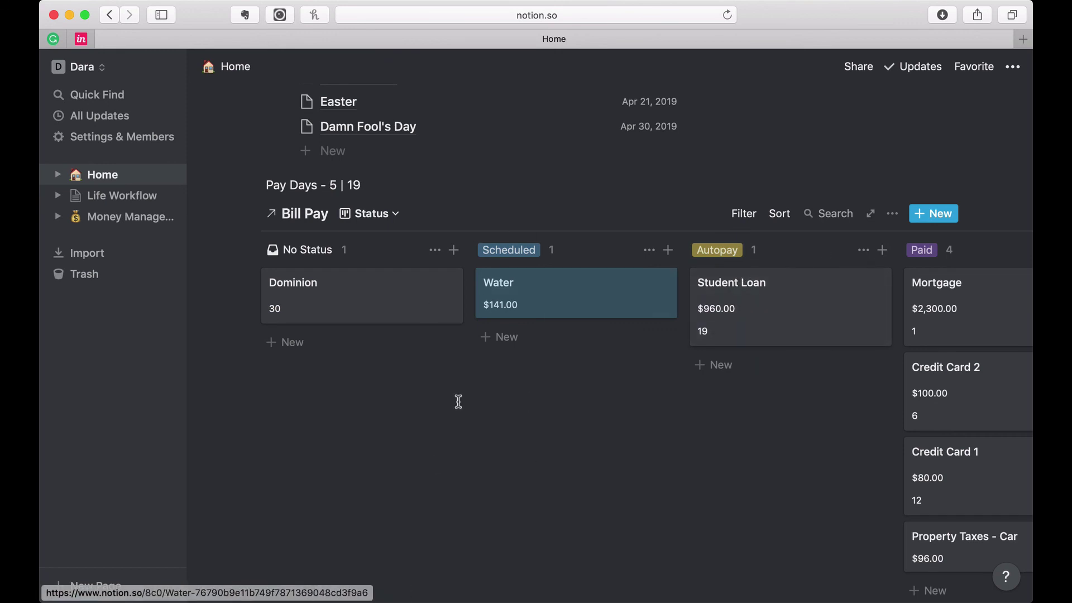
Step: Check off Bill Pay in the checklist on the Life Workflow page
left_click(124, 197)
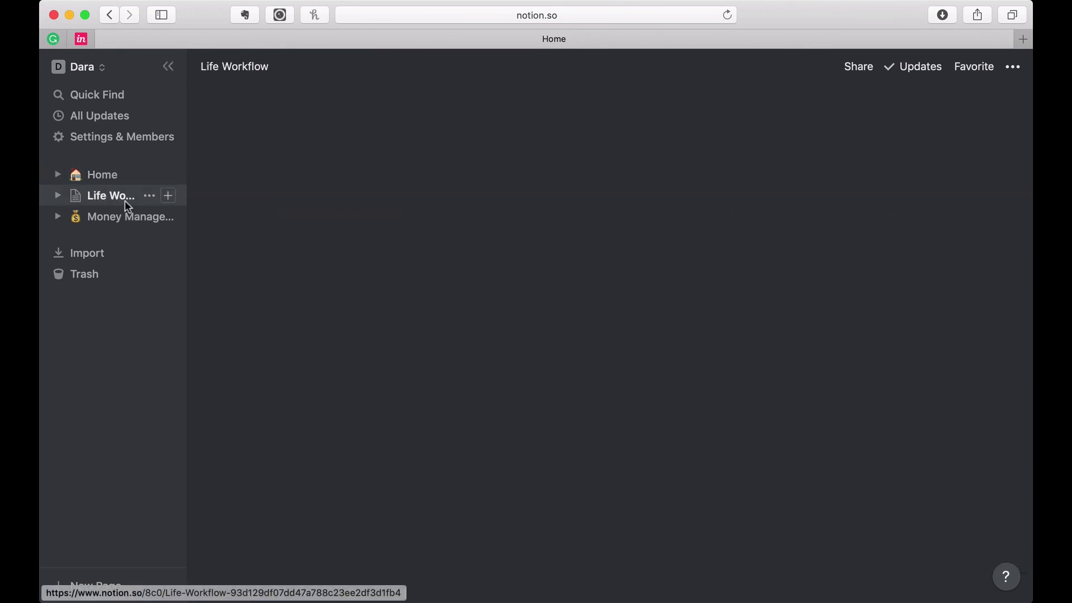
scroll(264, 446, "down", 2)
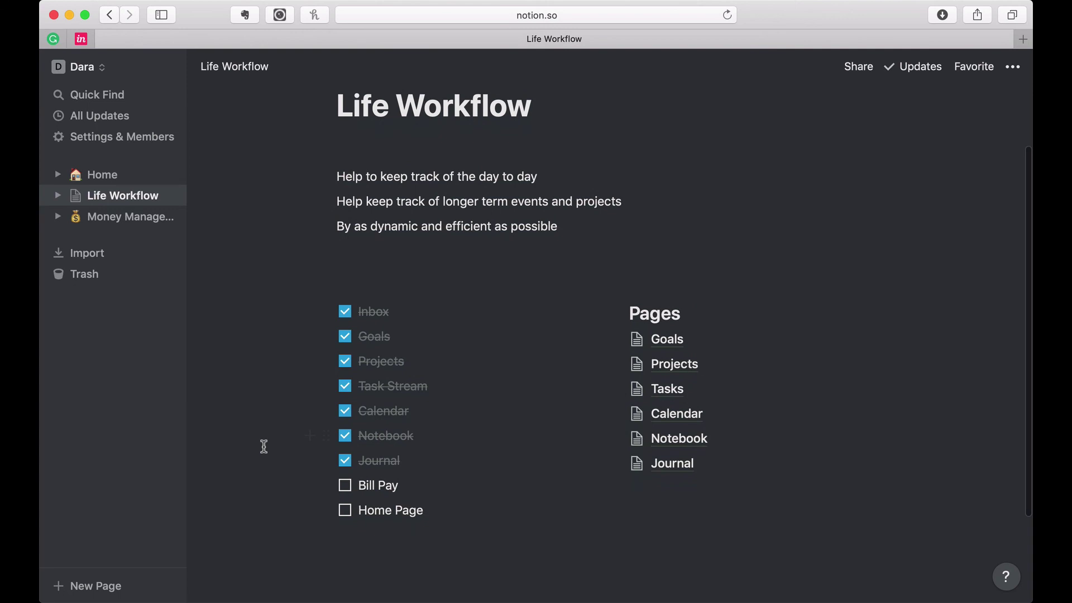
left_click(343, 486)
scroll(345, 495, "down", 1)
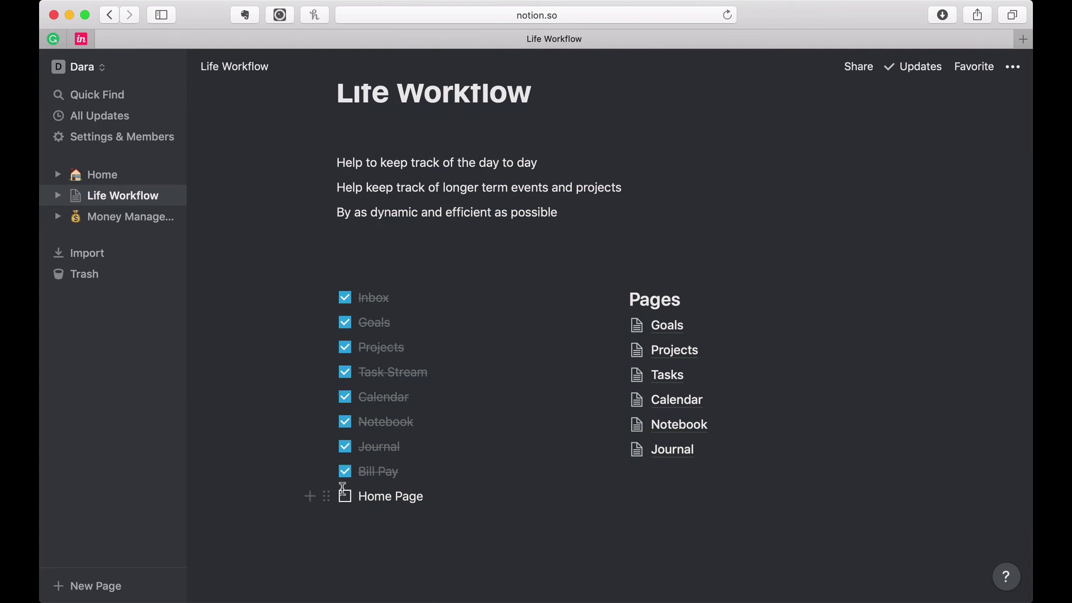
Step: Review the finished Home page, from Today and Quick Link through Journal and This Month to the Bill Pay board
left_click(99, 180)
scroll(307, 384, "down", 12)
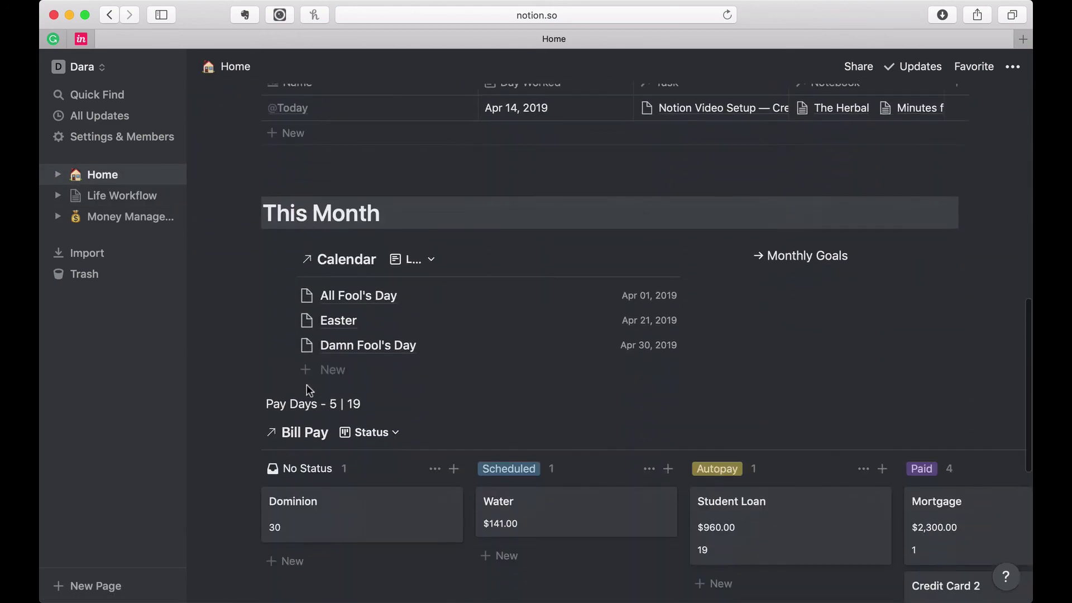
scroll(307, 384, "up", 13)
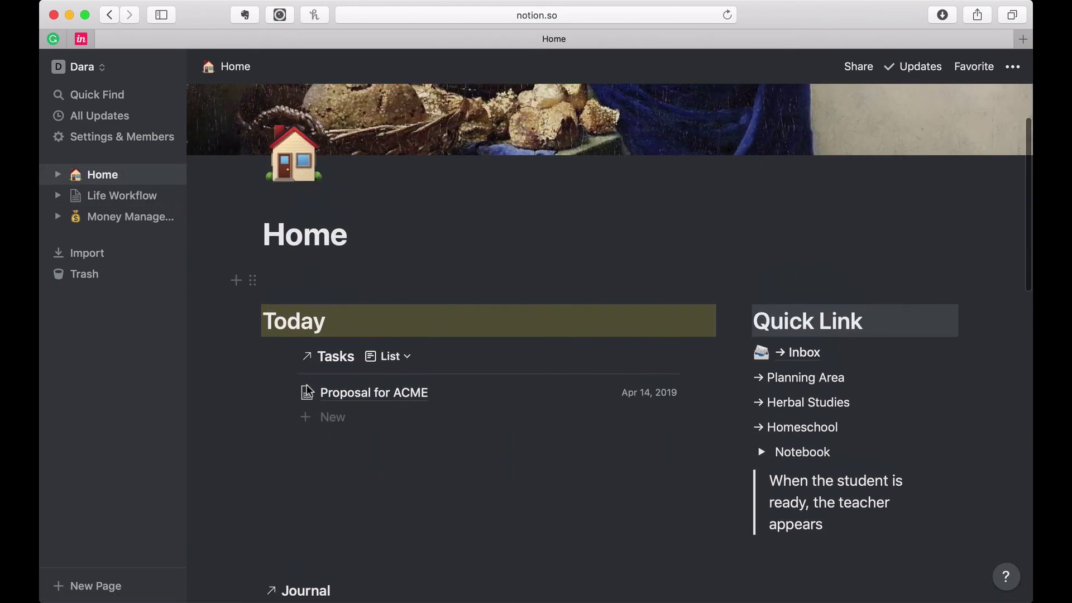
scroll(306, 385, "down", 8)
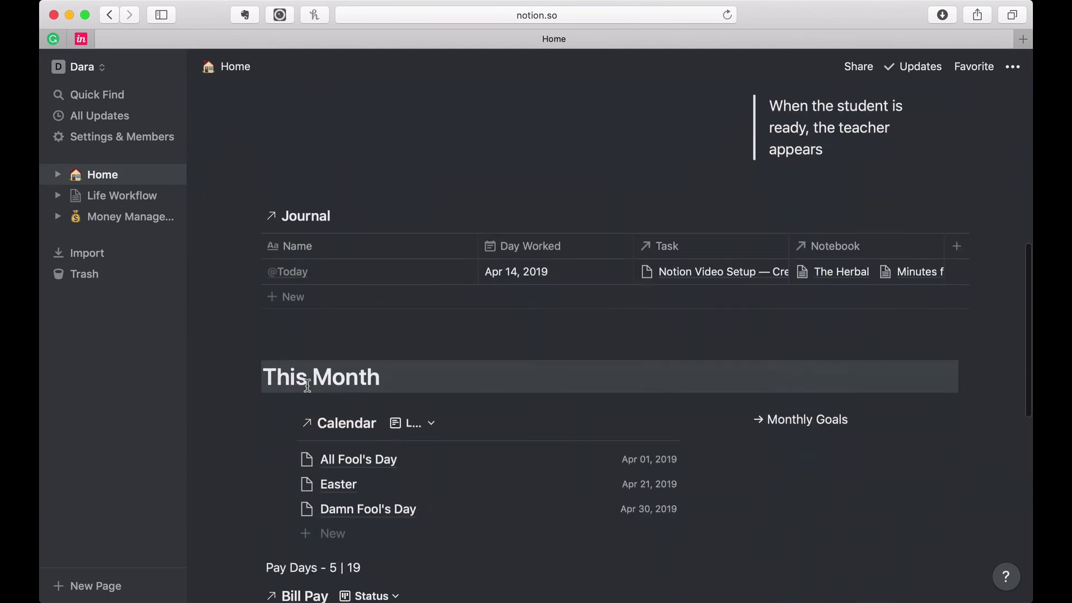
scroll(306, 385, "down", 5)
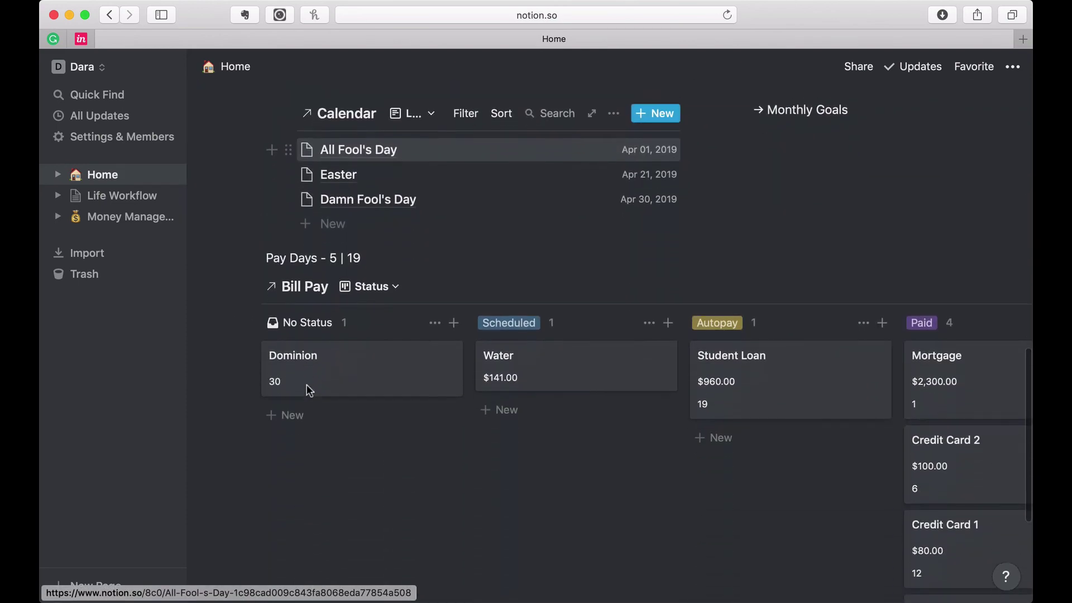
scroll(307, 384, "up", 7)
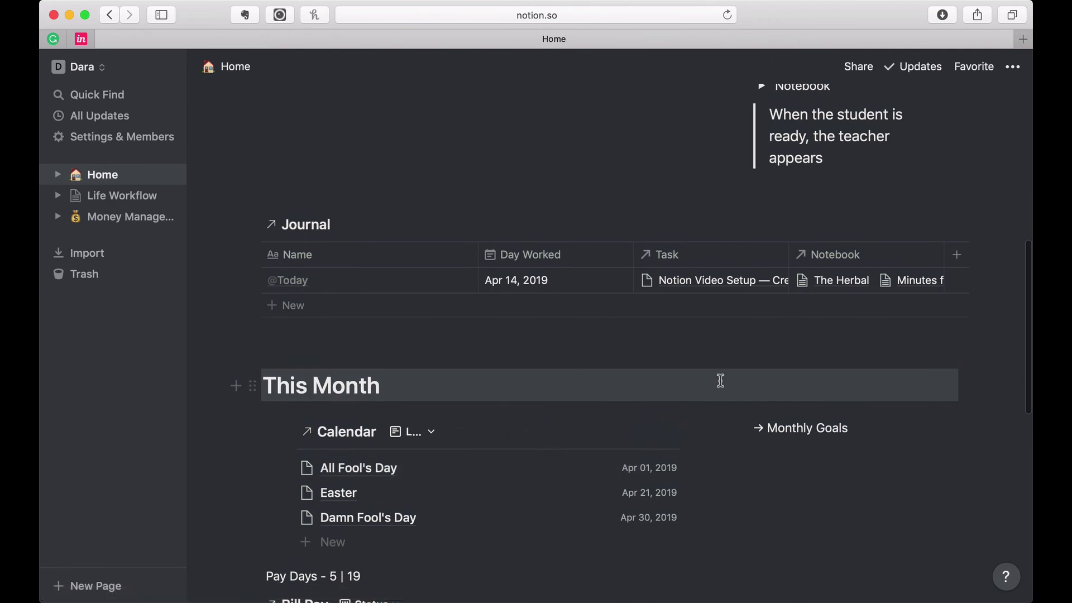
scroll(787, 435, "up", 5)
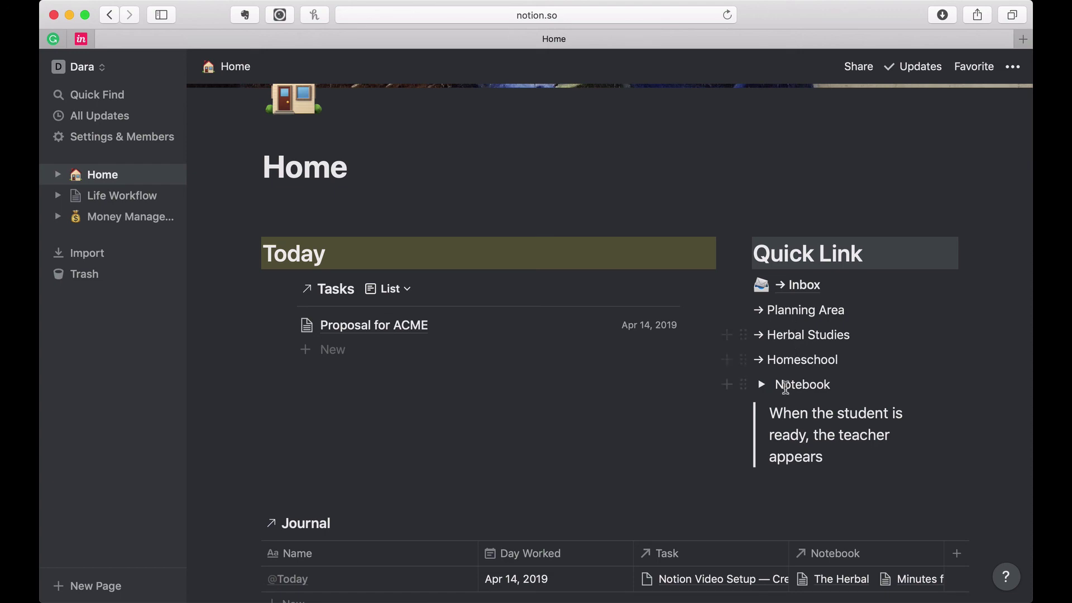
scroll(775, 427, "down", 10)
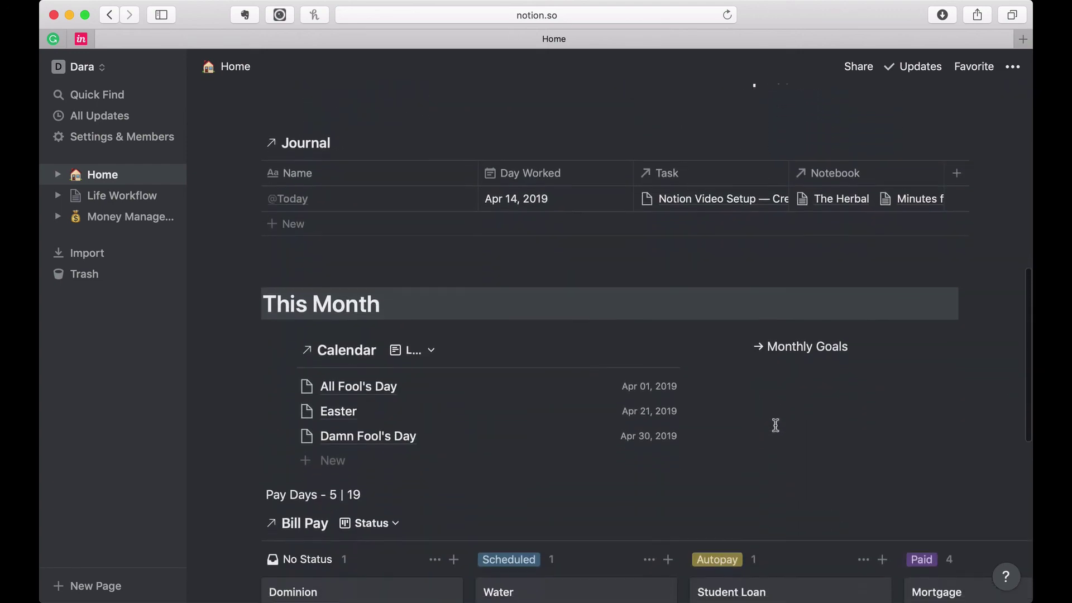
scroll(773, 426, "down", 4)
scroll(774, 426, "up", 10)
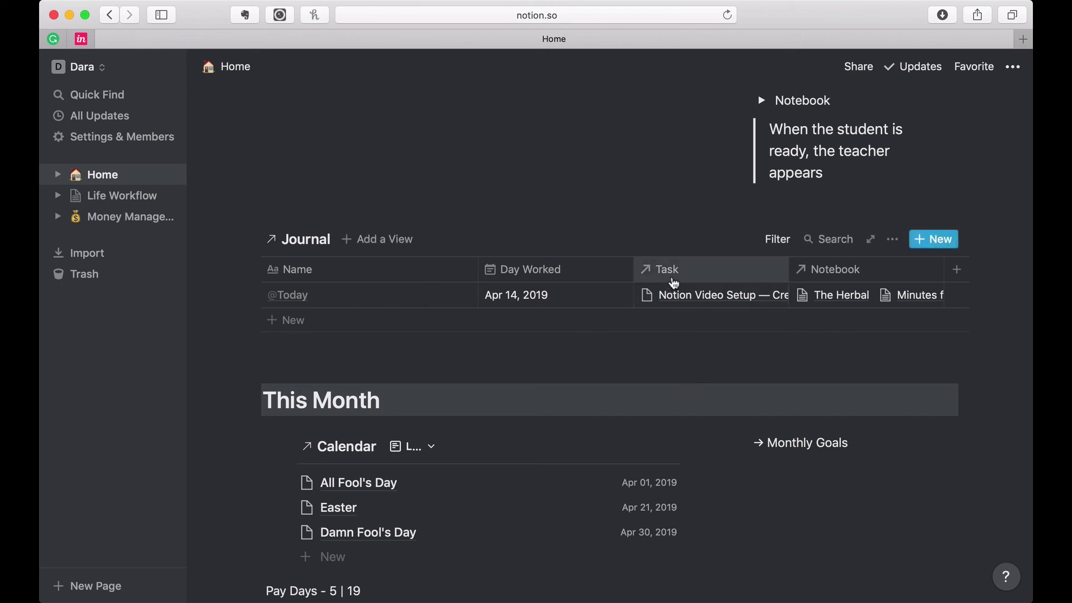
Step: Open the Life Workflow page
left_click(132, 206)
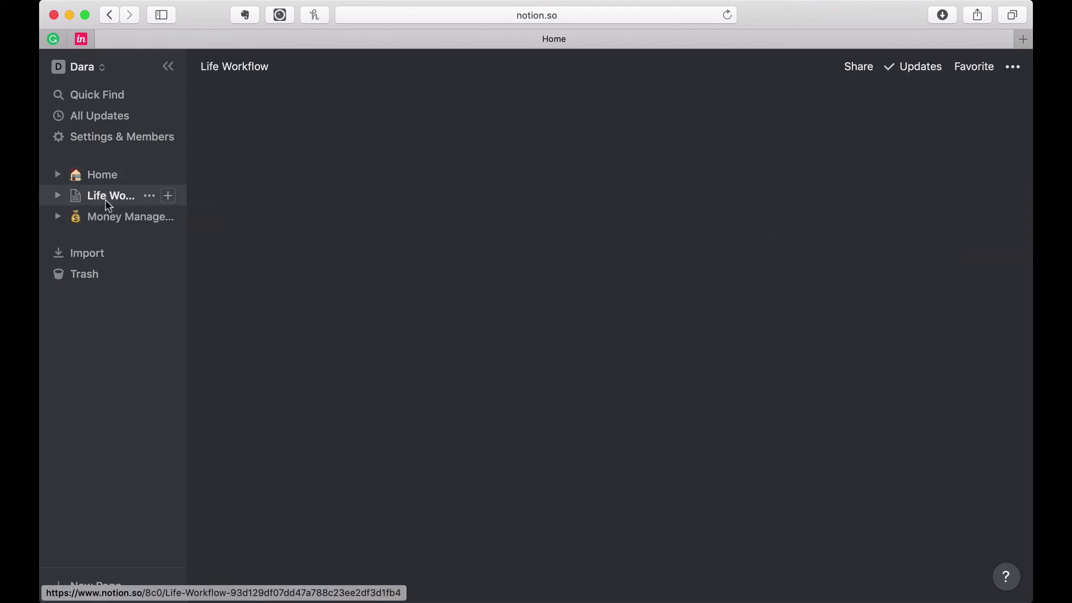